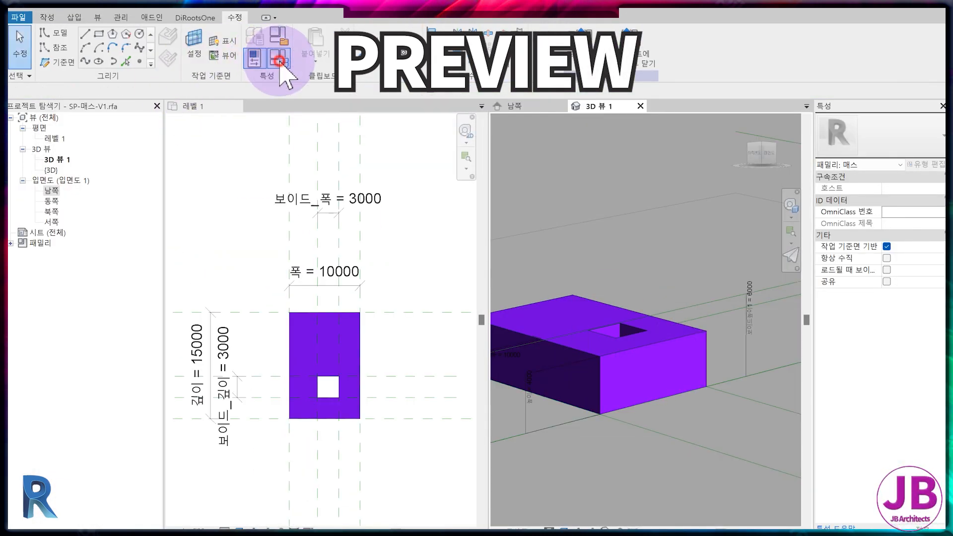
Step: Switch the 보이드1 yes/no parameter off and on again in the family types, applying each change to the mass
click(278, 60)
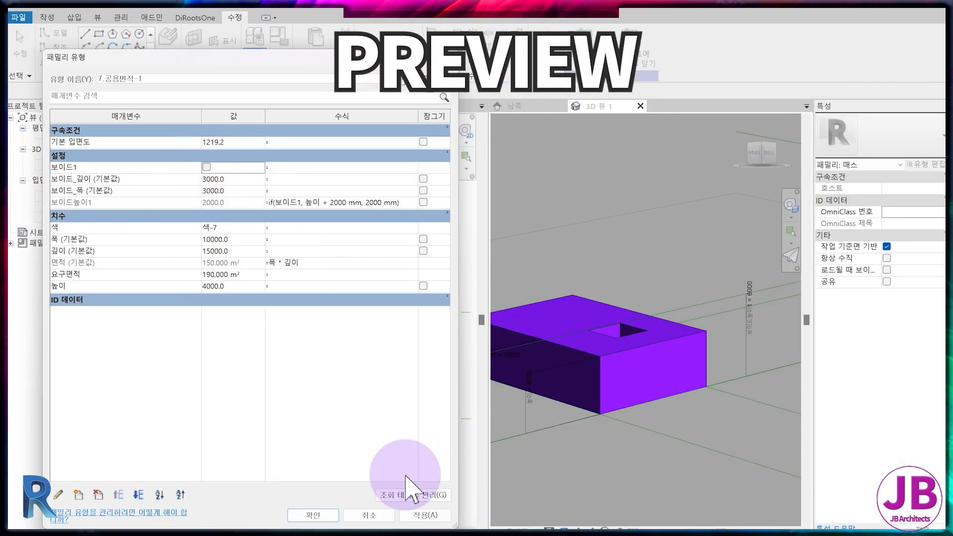
click(425, 515)
click(206, 167)
click(431, 515)
click(314, 515)
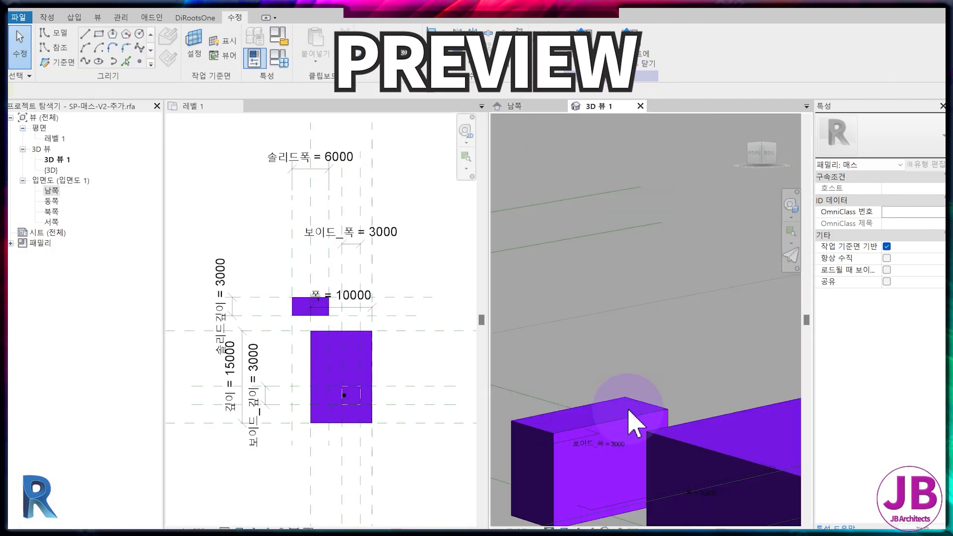
Step: Associate the smaller solid's visibility with a new family parameter named 솔리드1 and accept the family types
click(635, 422)
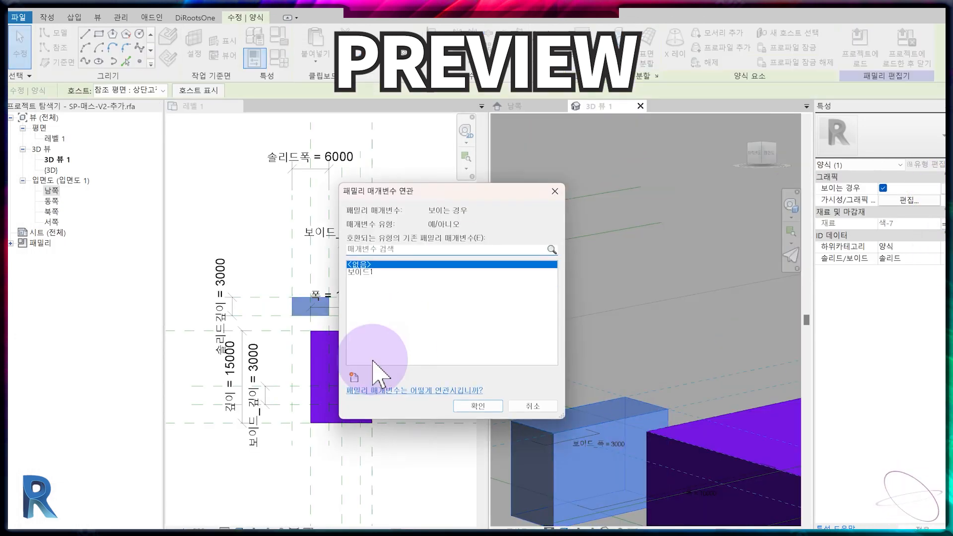
click(363, 388)
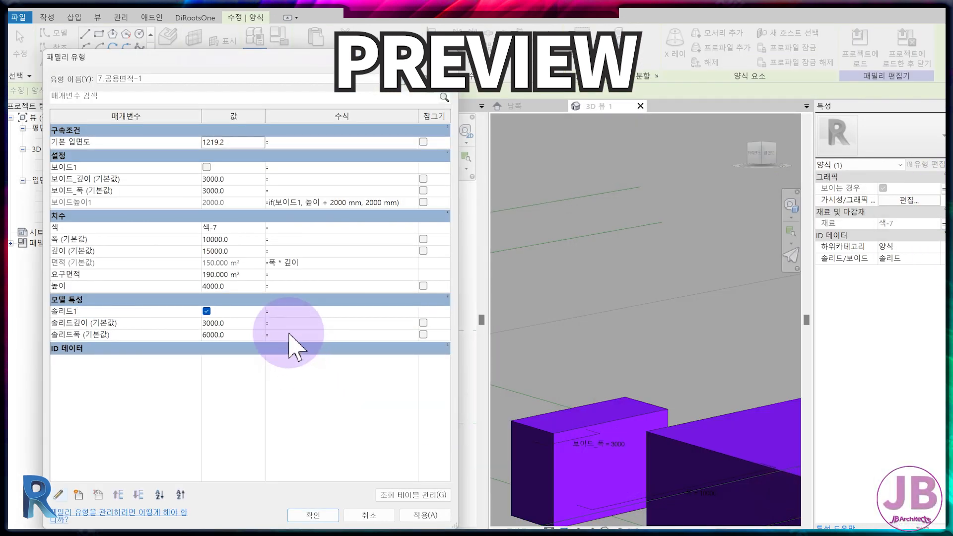
click(300, 515)
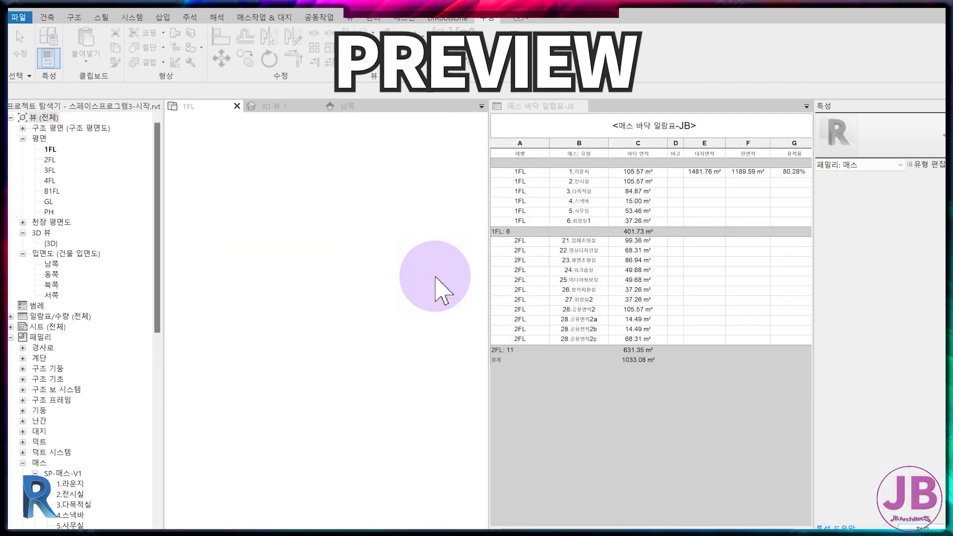
Step: Place the 7.공용면적-1 mass on the 1FL plan and stretch its outline around the 라운지 and 전시실 masses
click(351, 323)
middle_drag(380, 369, 327, 338)
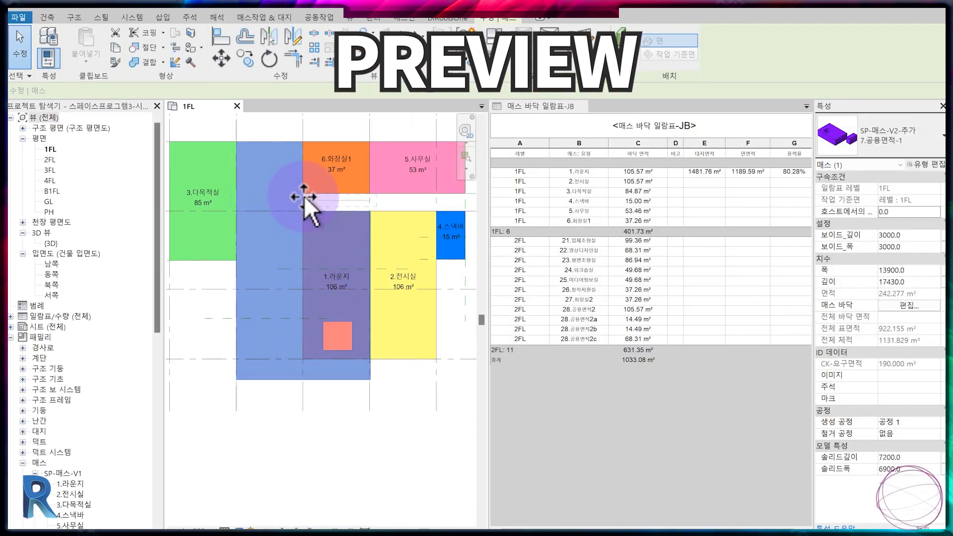
drag(303, 209, 303, 192)
drag(303, 301, 302, 212)
middle_drag(405, 271, 346, 244)
drag(313, 225, 408, 215)
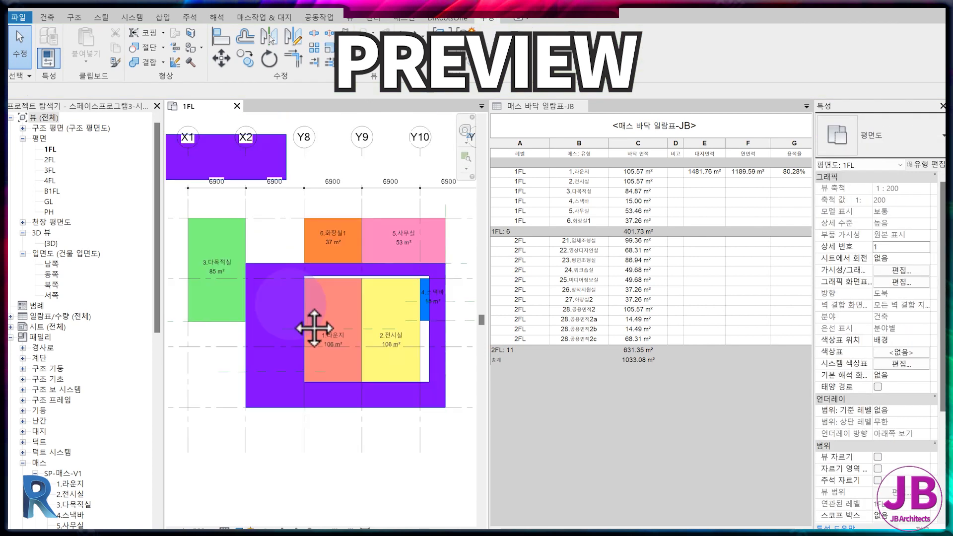
Step: Stretch the 7.공용면적-1 mass's void to 16800 wide and 15300 deep, leaving a corridor strip above 라운지 and 전시실
scroll(385, 401, up, 1)
middle_drag(385, 400, 343, 358)
click(221, 352)
drag(226, 335, 226, 369)
drag(402, 187, 423, 191)
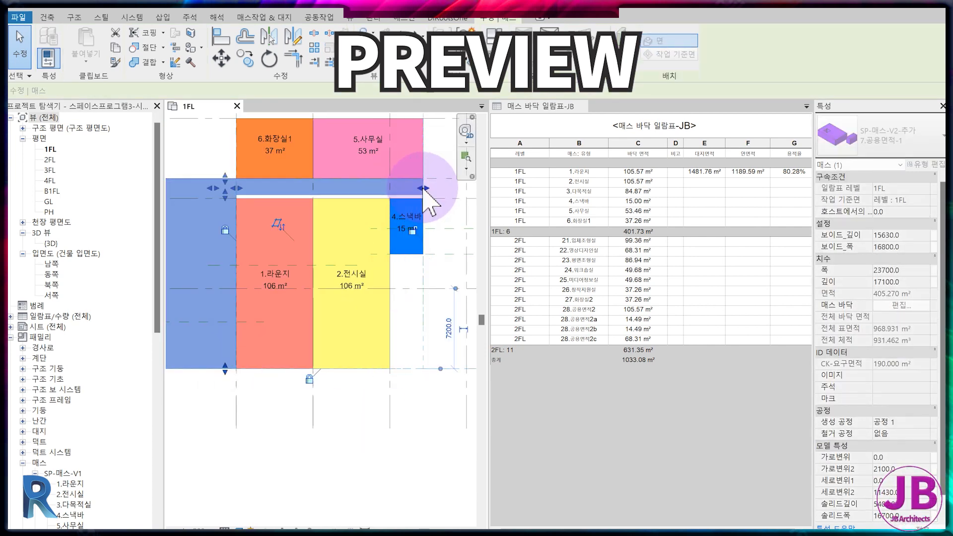
scroll(228, 200, up, 3)
middle_drag(230, 204, 306, 220)
drag(299, 206, 298, 213)
Step: Stretch the detached solid of the 7.공용면적-1 mass down onto the main body, 6900 wide between grids X2 and Y8
scroll(322, 232, down, 4)
middle_drag(320, 119, 352, 192)
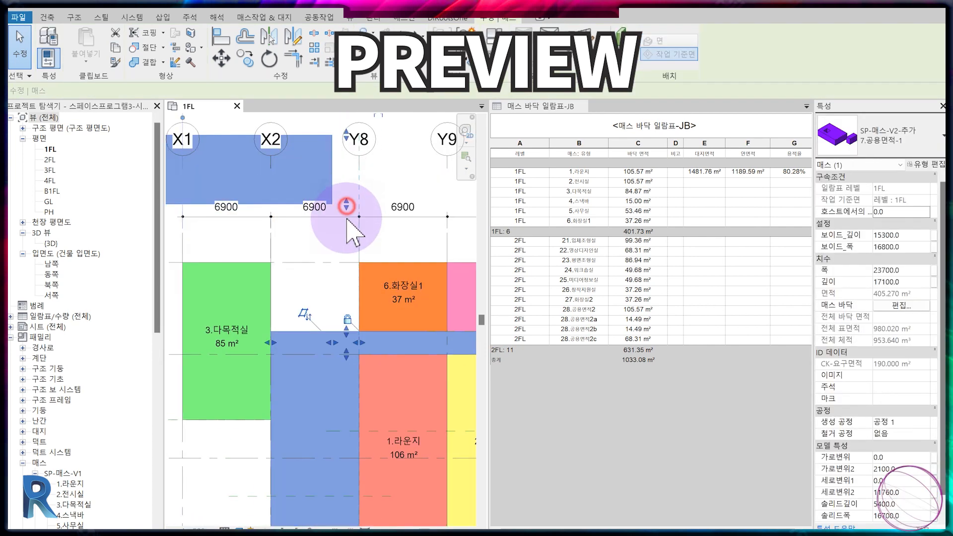
drag(347, 208, 347, 331)
scroll(262, 259, down, 1)
middle_drag(262, 259, 327, 288)
drag(387, 359, 410, 359)
drag(201, 359, 347, 292)
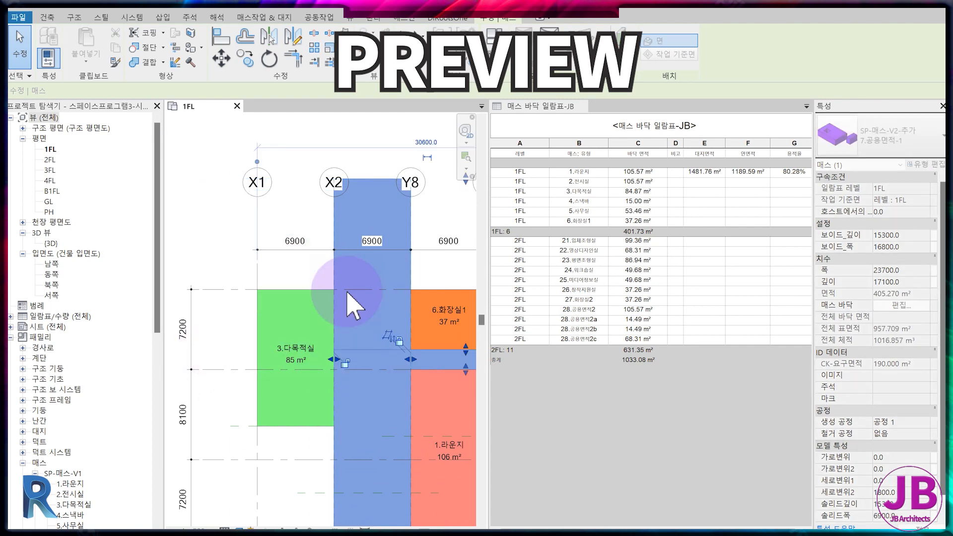
middle_drag(473, 258, 407, 290)
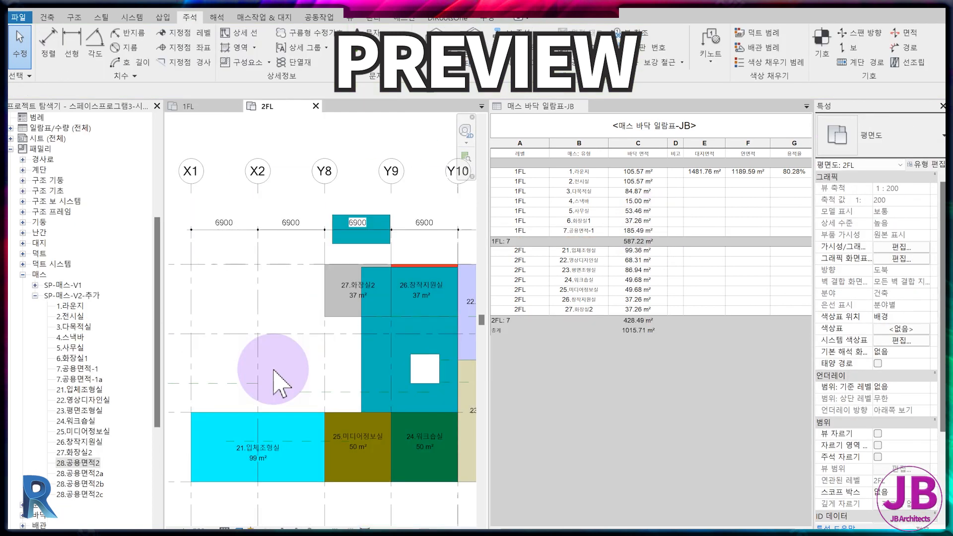
Step: Place the 28.공용면적2 mass on the 2FL plan and align its side edges with grids X2 and Y10
click(356, 374)
key(a)
key(l)
click(458, 279)
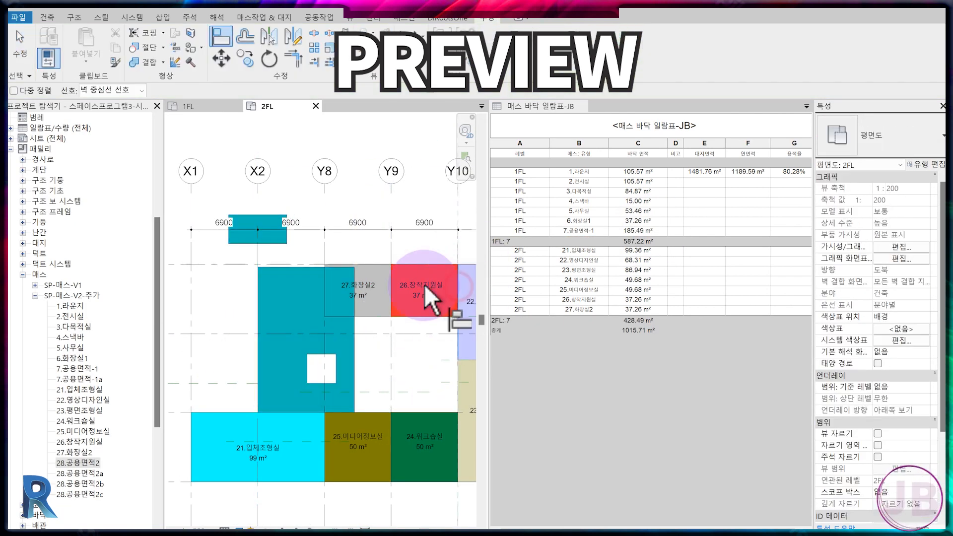
click(355, 320)
key(Escape)
Step: Reshape the 28.공용면적2 mass to 9900 deep and its void to 6900 wide by 5100 deep between grids Y8 and Y9
middle_drag(355, 270, 331, 222)
click(312, 319)
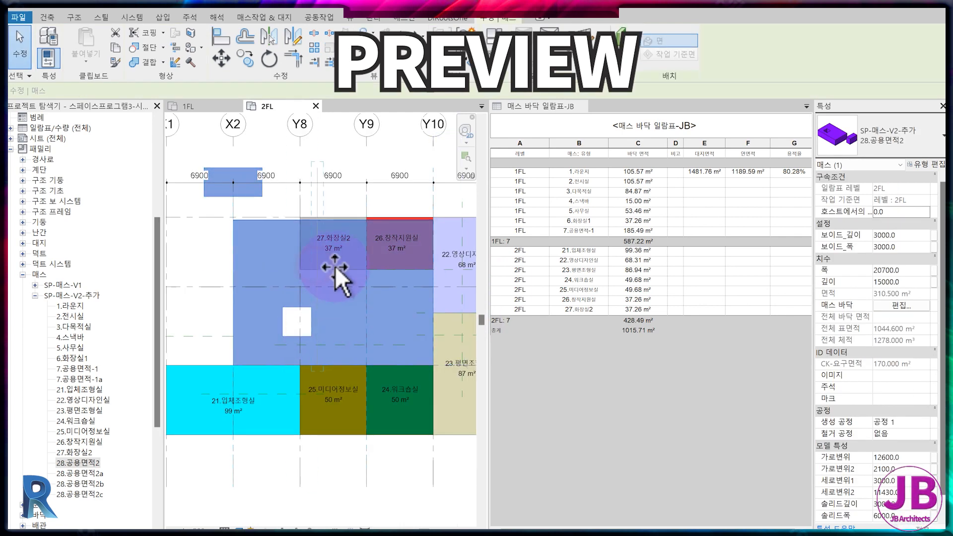
drag(312, 267, 366, 266)
drag(283, 266, 300, 266)
drag(319, 220, 322, 270)
drag(319, 307, 318, 287)
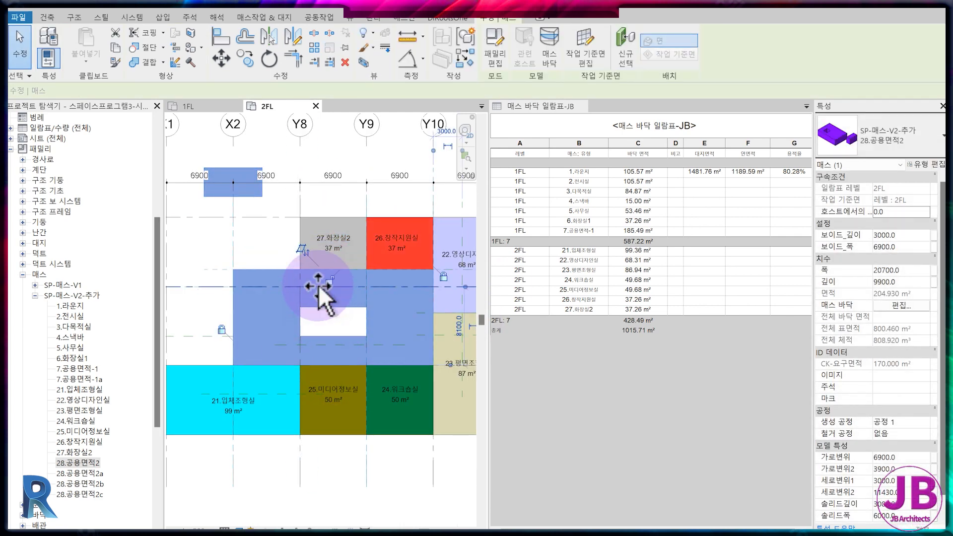
Step: Fit the detached solid of the 28.공용면적2 mass between grids X2 and Y8 and extend it down to the main body
key(Escape)
middle_drag(337, 367, 410, 405)
scroll(324, 223, up, 1)
click(298, 236)
middle_drag(327, 297, 282, 283)
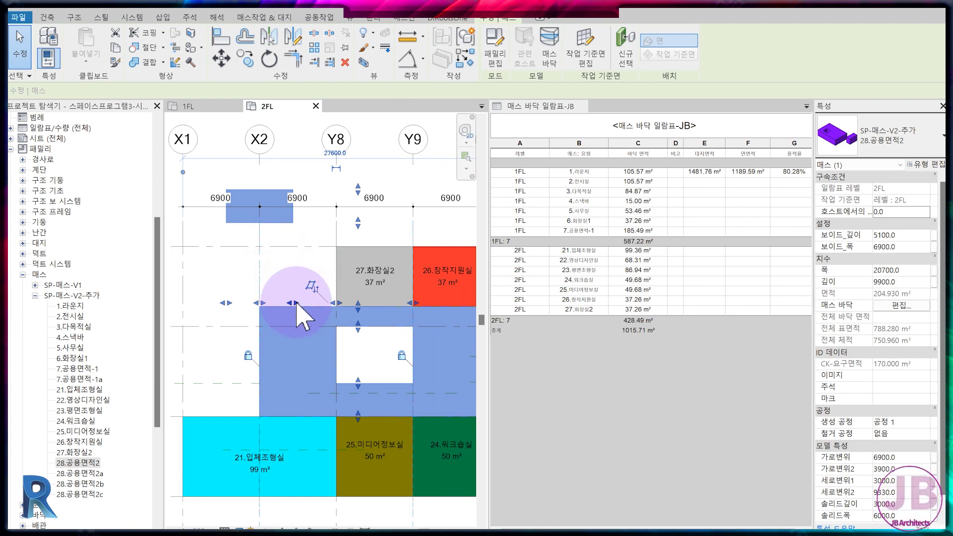
drag(296, 303, 339, 300)
drag(226, 303, 260, 304)
drag(375, 223, 377, 307)
drag(385, 196, 371, 251)
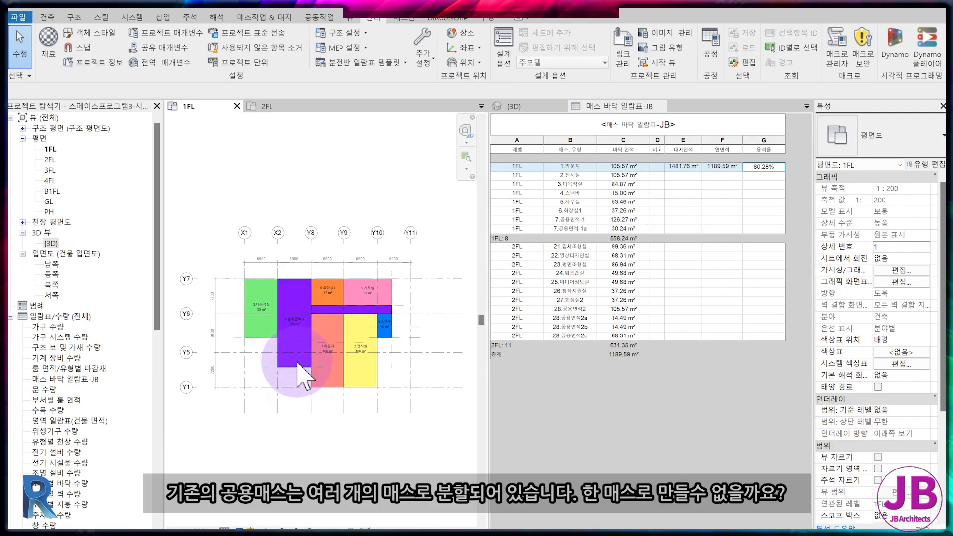
Step: Examine how the common-area masses are divided into separate pieces on the 1FL and 2FL plans
click(298, 364)
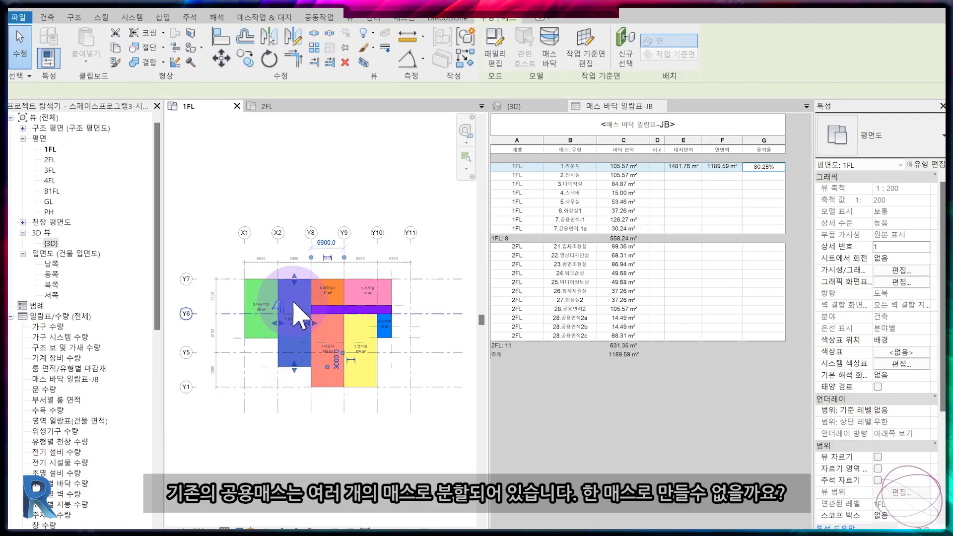
click(291, 106)
click(298, 284)
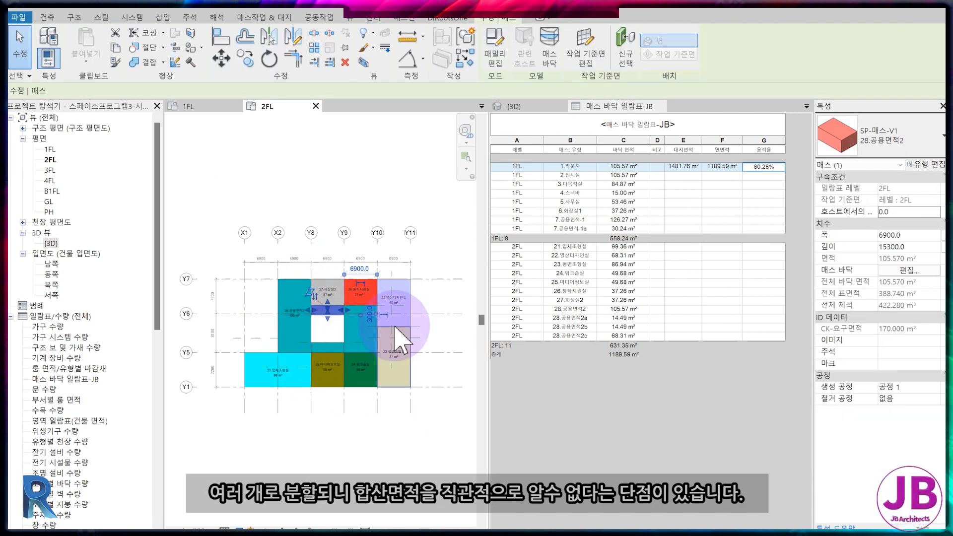
click(331, 347)
click(365, 316)
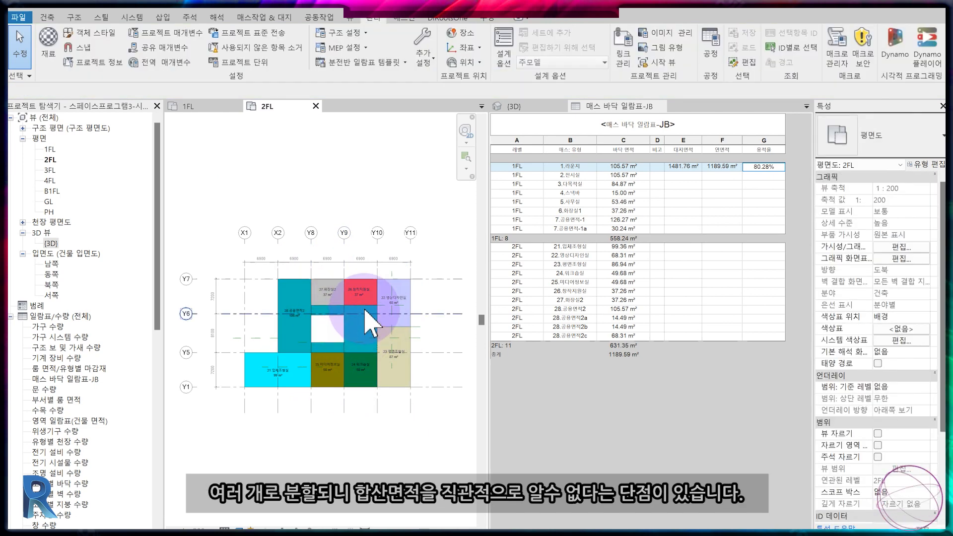
scroll(354, 320, up, 3)
middle_drag(338, 322, 340, 300)
scroll(340, 300, down, 2)
Step: Open the SP-매스-V1 mass family of the project for editing
scroll(94, 272, down, 8)
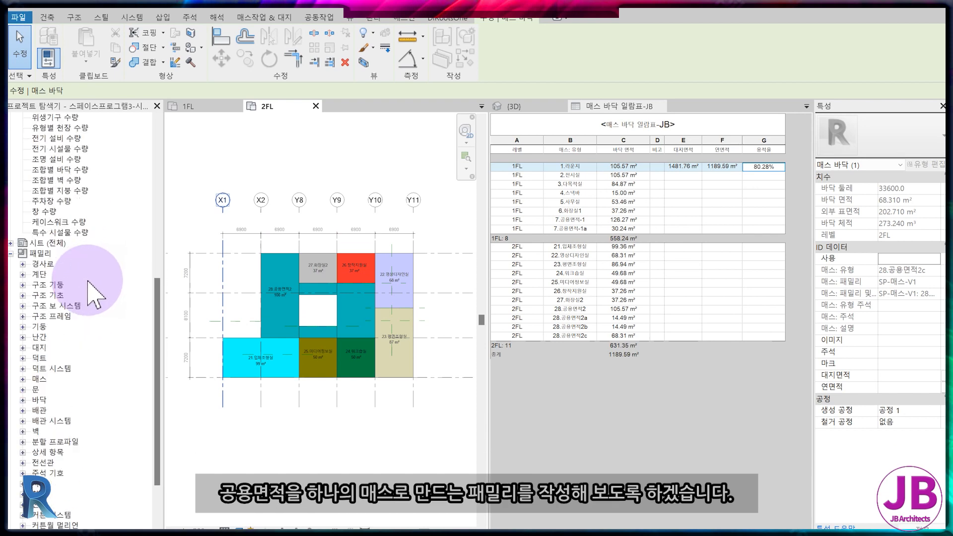
click(11, 309)
click(23, 296)
click(66, 306)
right_click(68, 307)
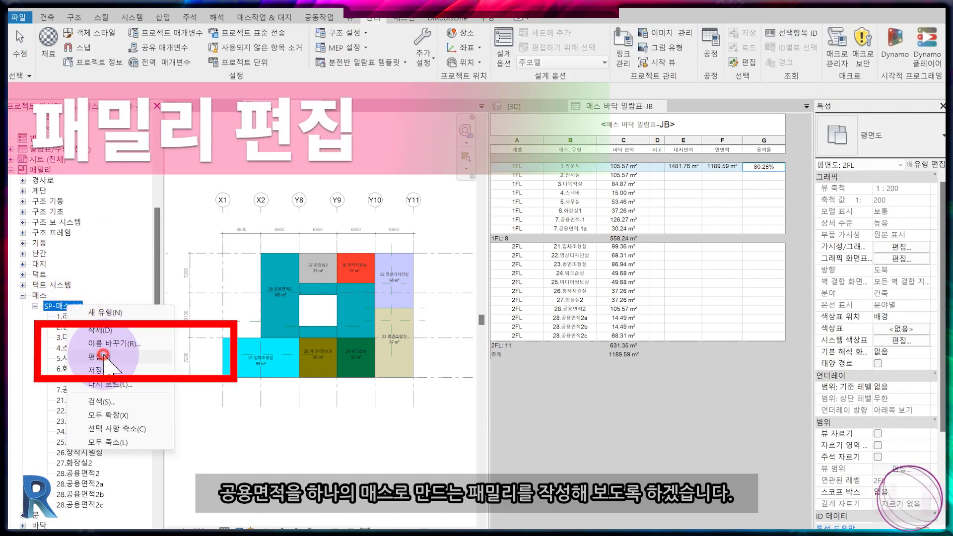
click(105, 357)
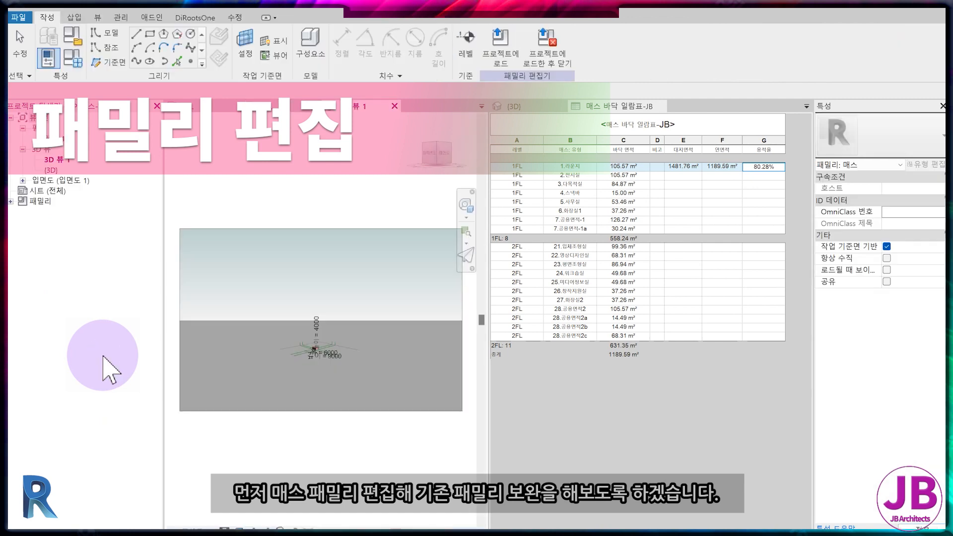
Step: Close the project's 1FL, 2FL, 매스 바닥 일람표-JB and {3D} views so only the family remains open
click(203, 106)
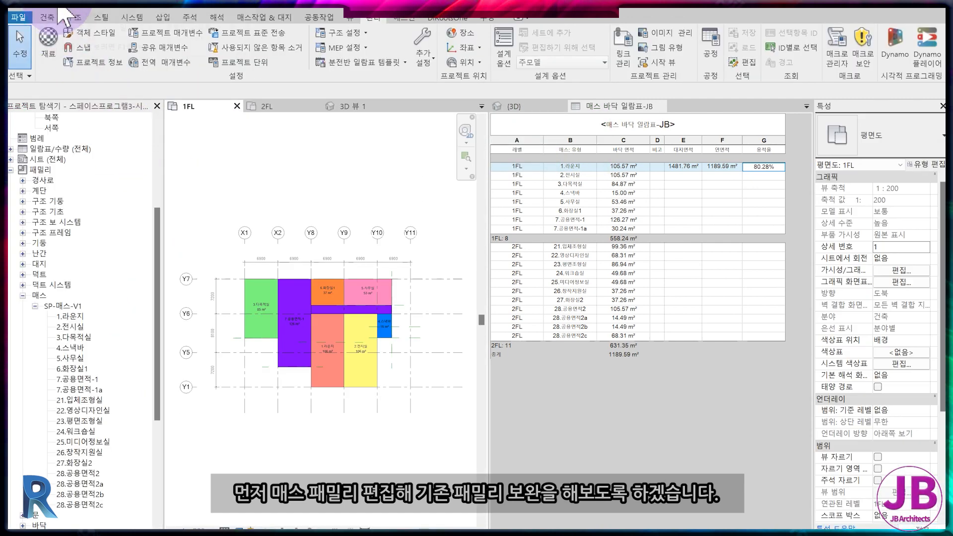
click(237, 106)
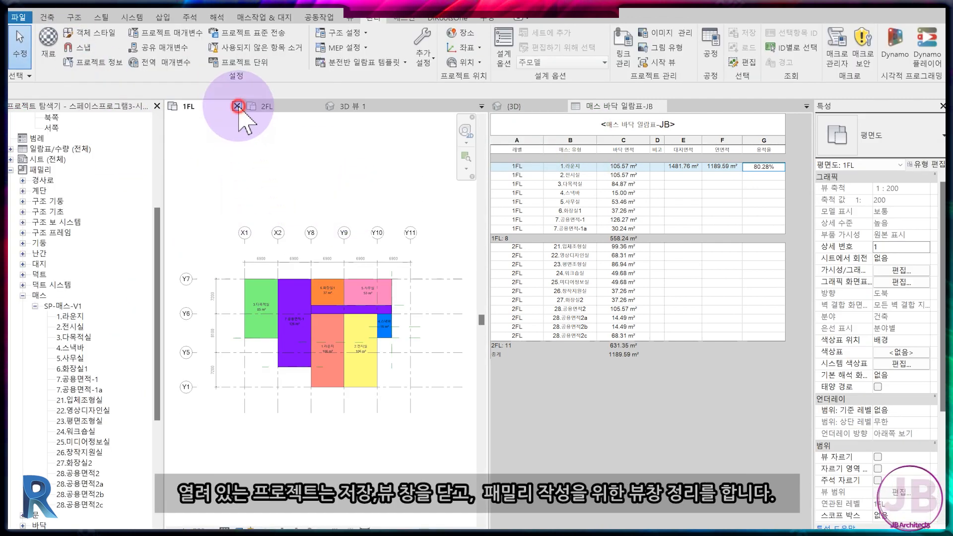
click(236, 106)
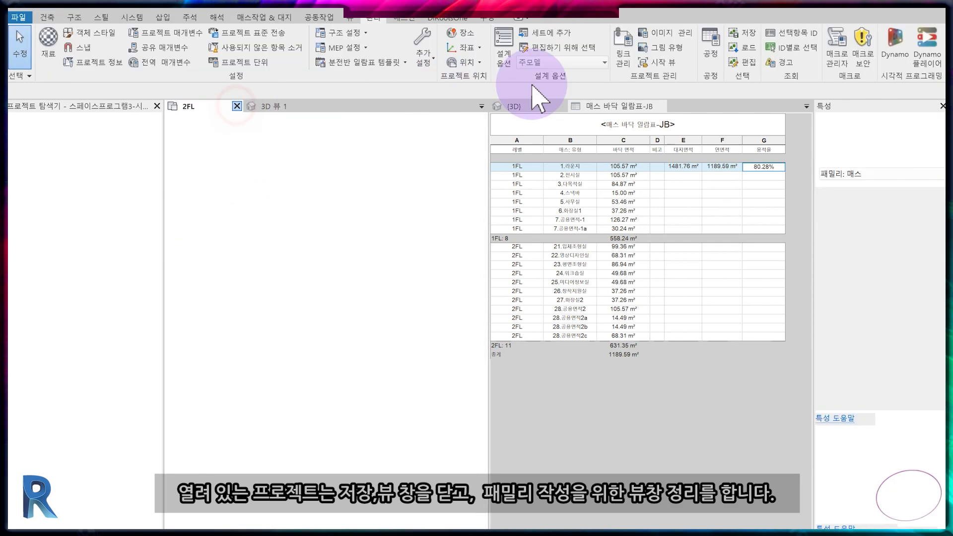
click(661, 106)
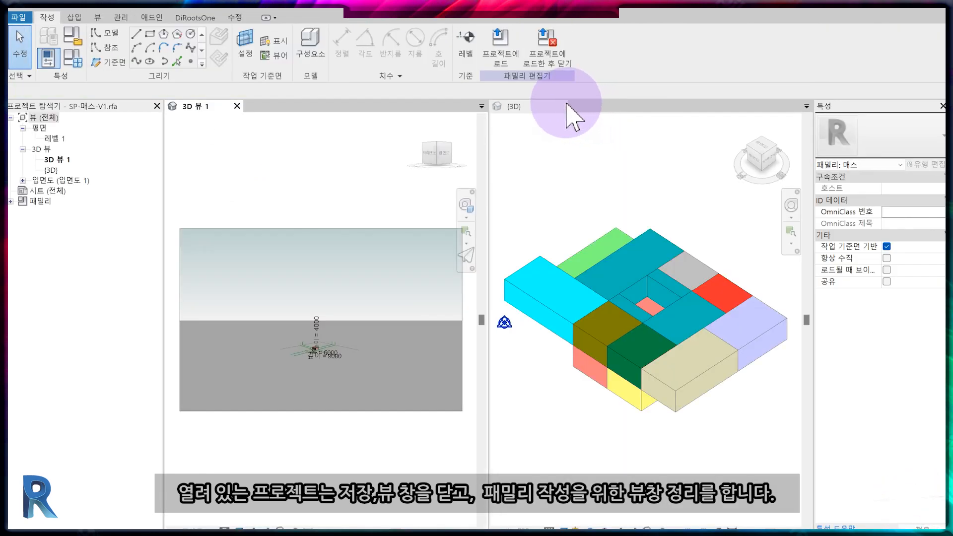
click(573, 117)
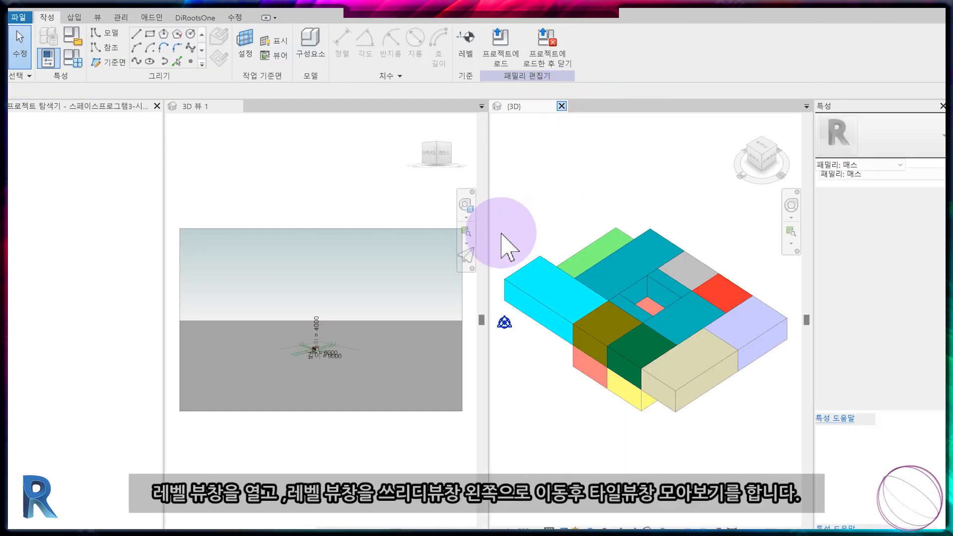
click(443, 258)
Step: Open the family's 레벨 1 plan, place it ahead of 3D 뷰 1 and tile the two views
double_click(54, 138)
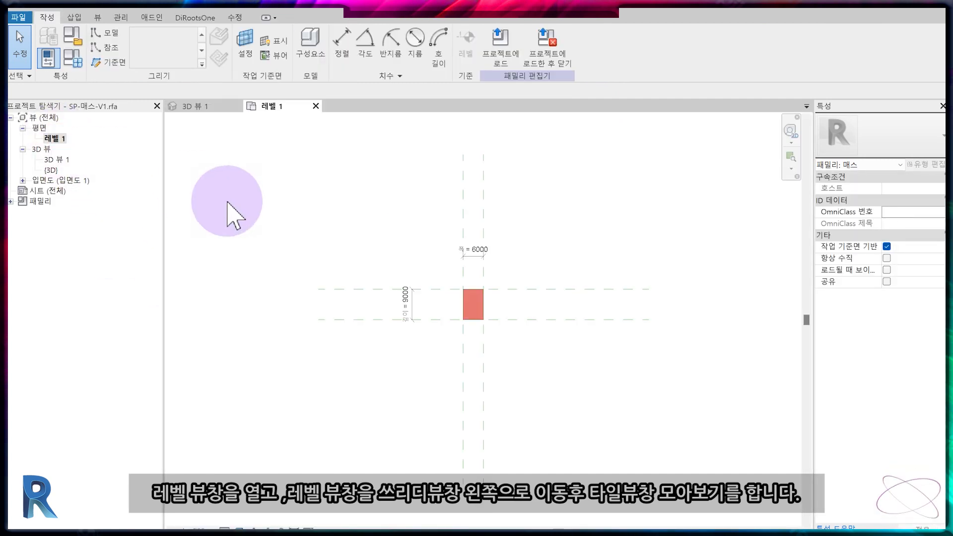
drag(274, 106, 211, 108)
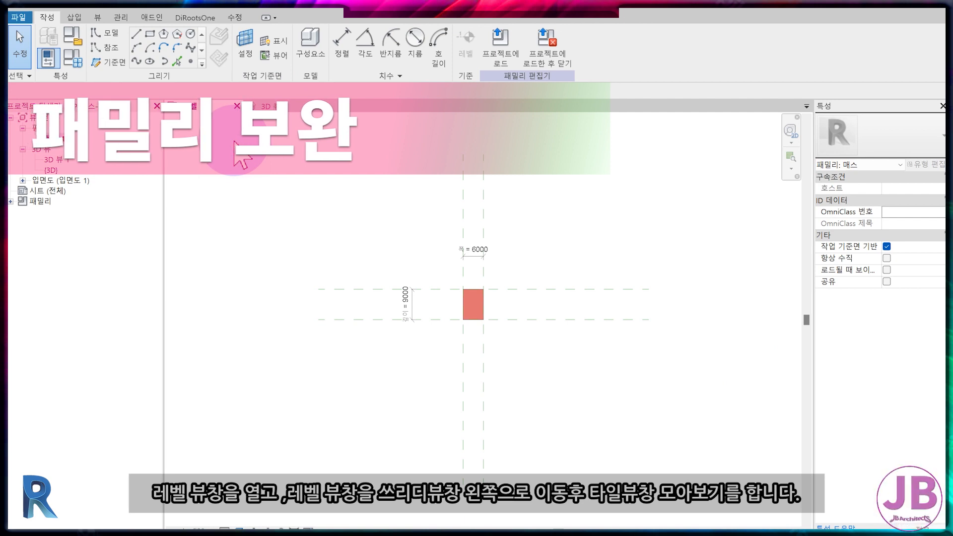
key(w)
key(t)
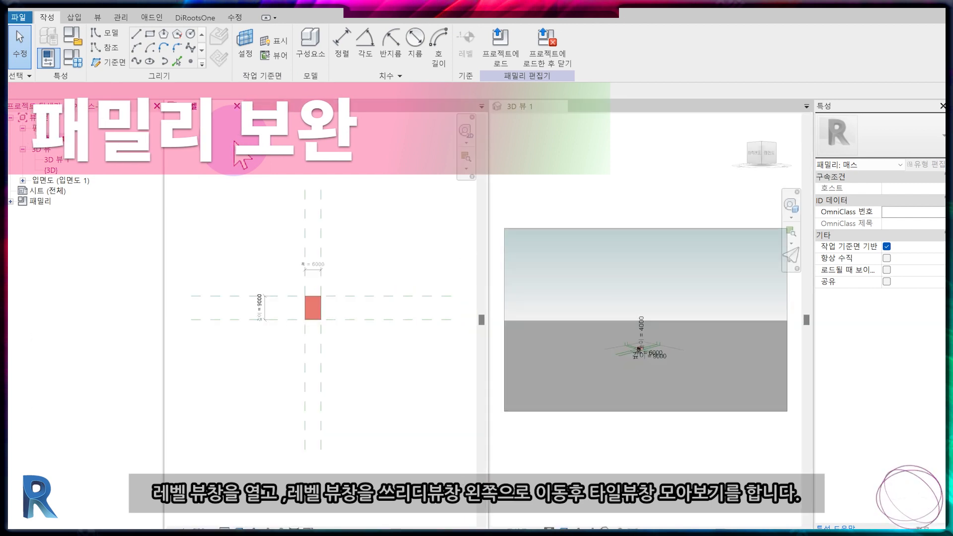
scroll(325, 333, up, 3)
Step: Set the current family type to 7.공용면적-1
click(48, 58)
click(309, 65)
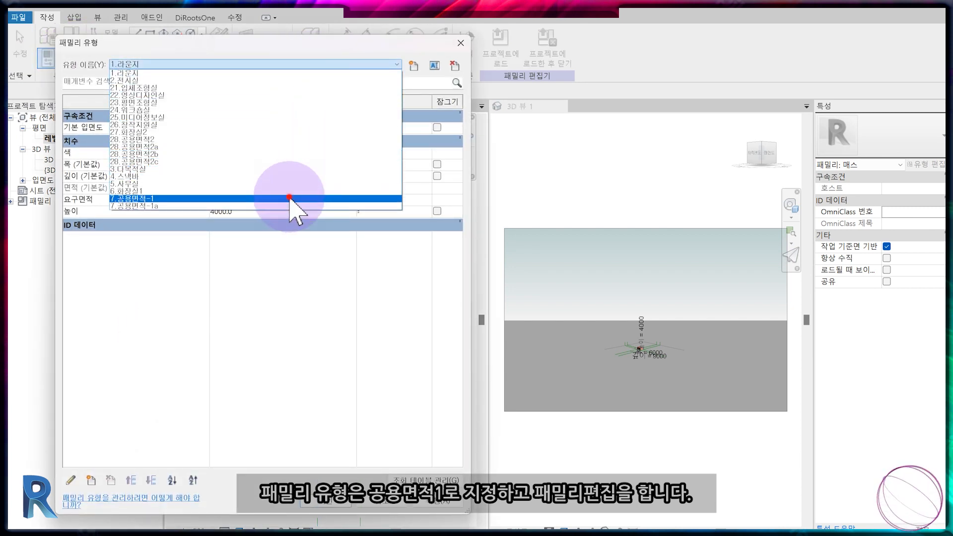
click(297, 199)
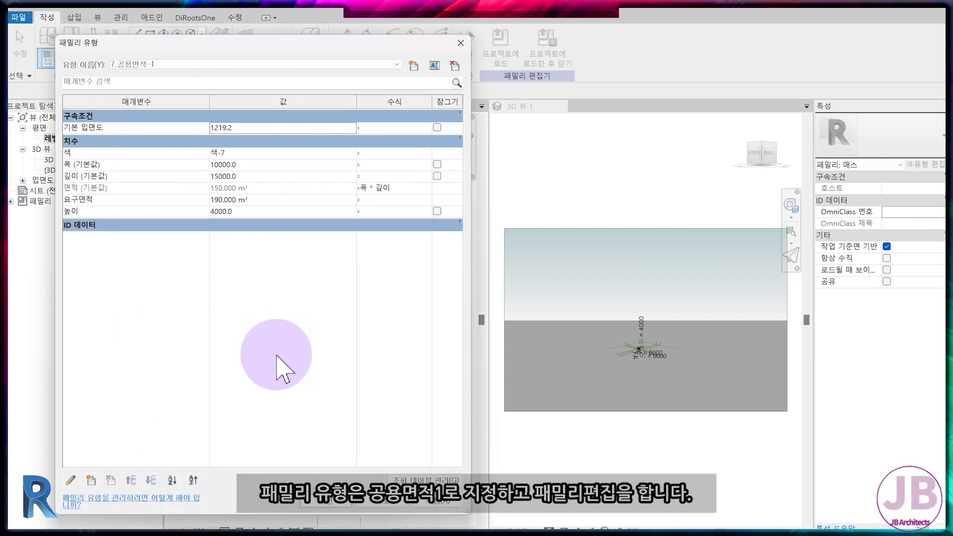
click(319, 504)
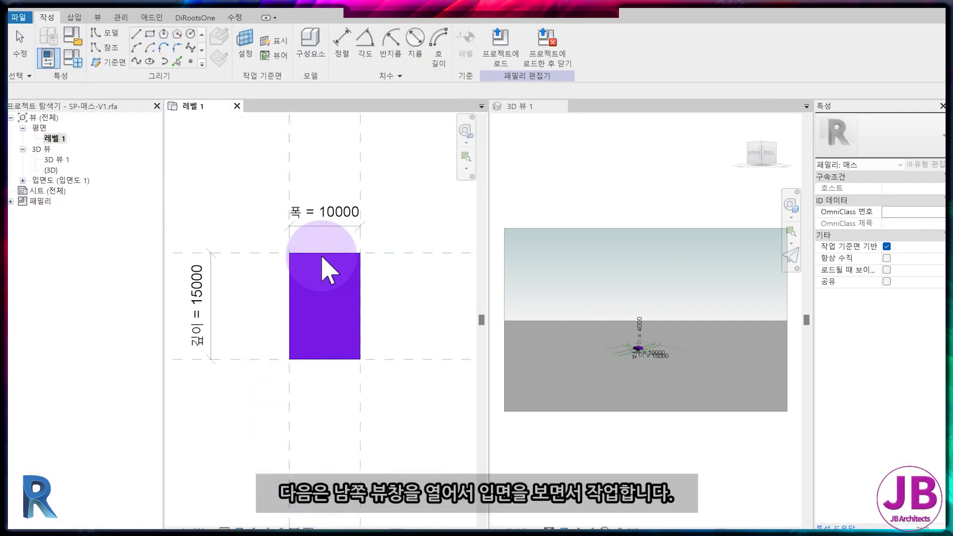
Step: Open the family's 남쪽 elevation view
scroll(332, 336, down, 2)
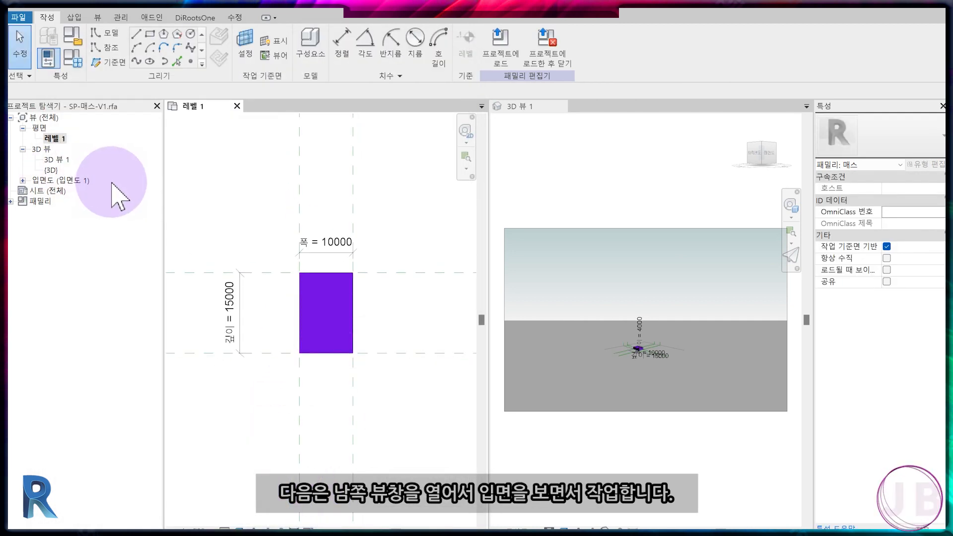
click(22, 180)
double_click(51, 191)
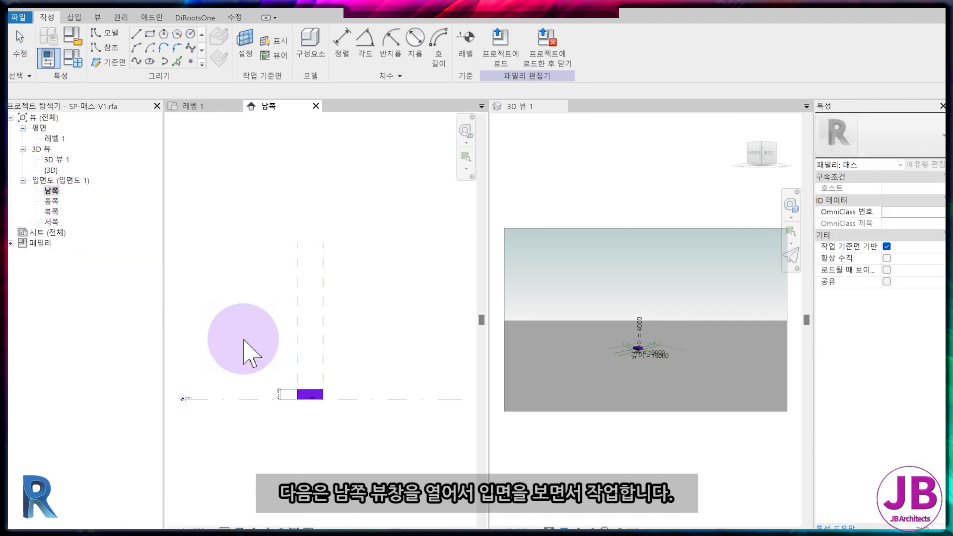
Step: Tile the 남쪽 elevation beside the plan and sketch two horizontal reference planes in it, one above the mass and one through its middle
drag(285, 106, 657, 125)
scroll(543, 330, down, 2)
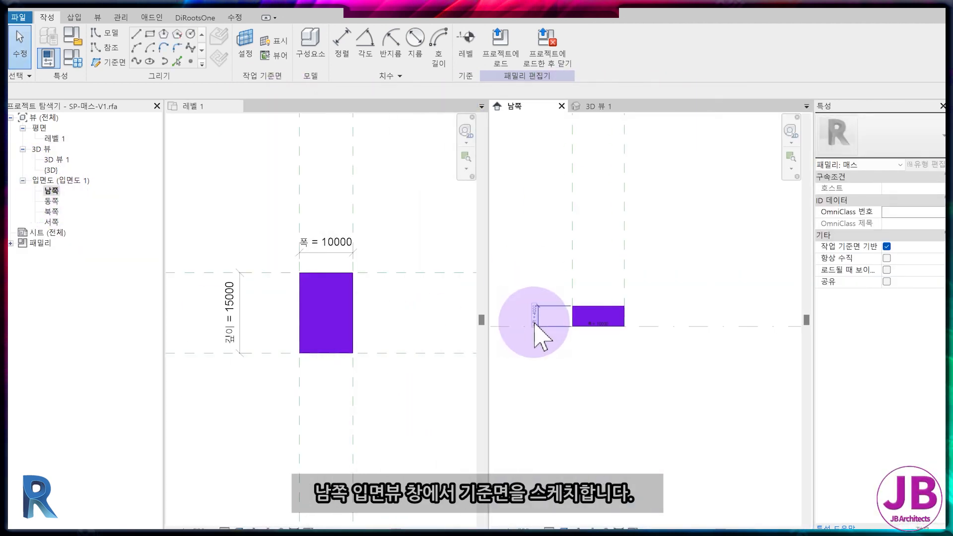
click(113, 63)
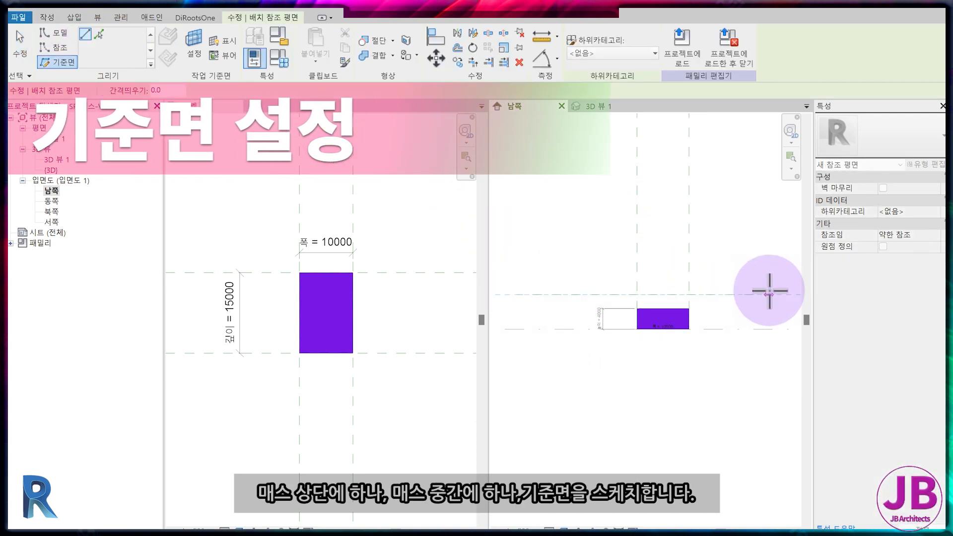
click(539, 316)
click(777, 316)
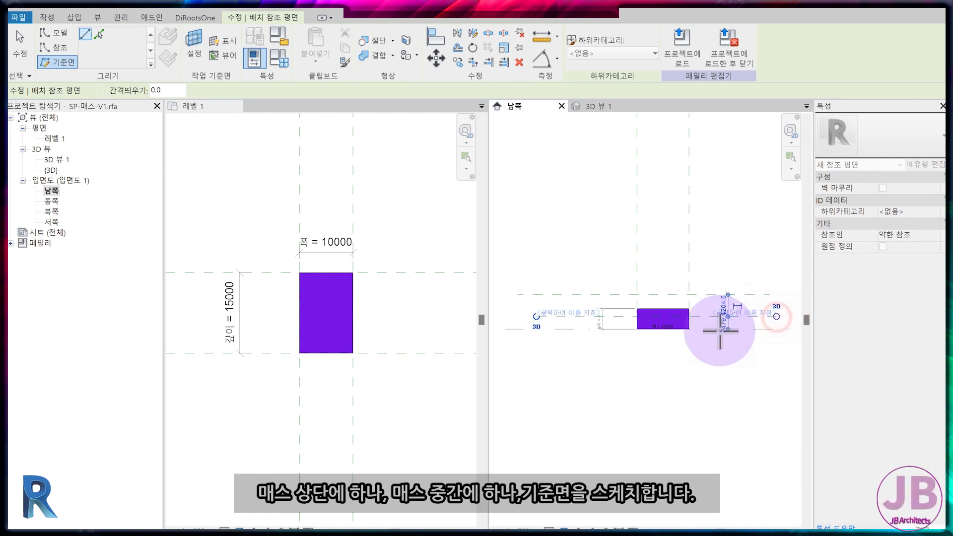
key(Escape)
Step: Name the reference plane above the mass 상단고정 and the one through its middle 하단높이1
click(549, 293)
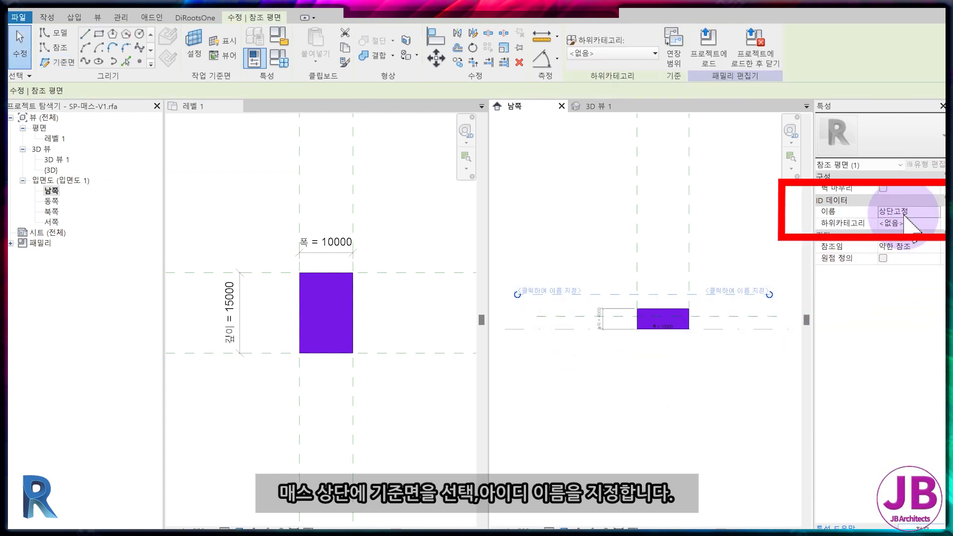
key(Escape)
click(561, 316)
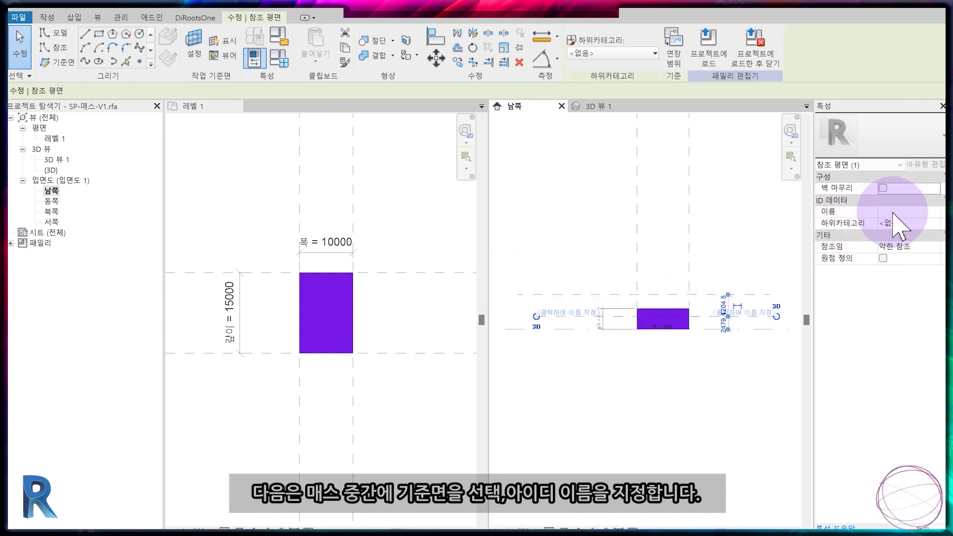
click(896, 211)
text(하단높이1)
click(624, 355)
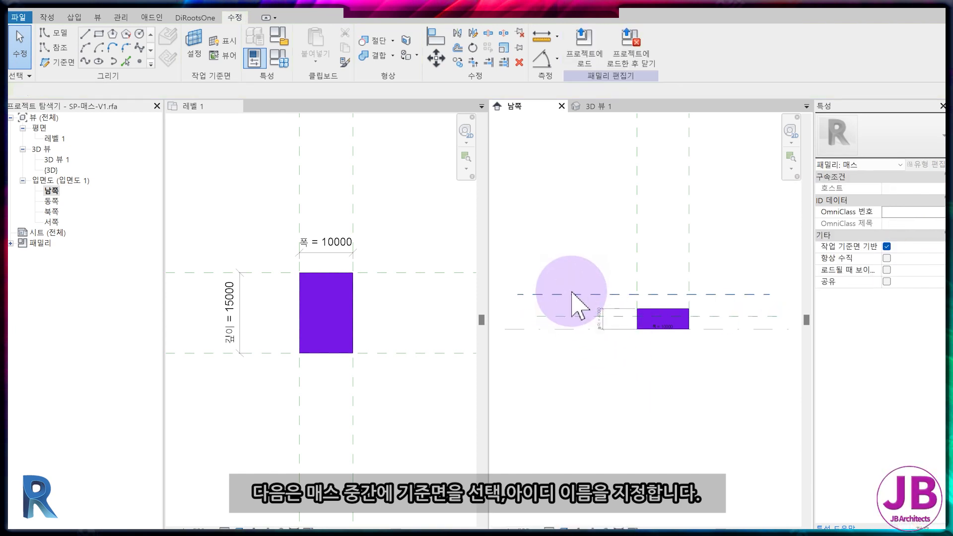
Step: Set the work plane of the 레벨 1 plan to the reference plane 상단고정
click(572, 293)
click(257, 223)
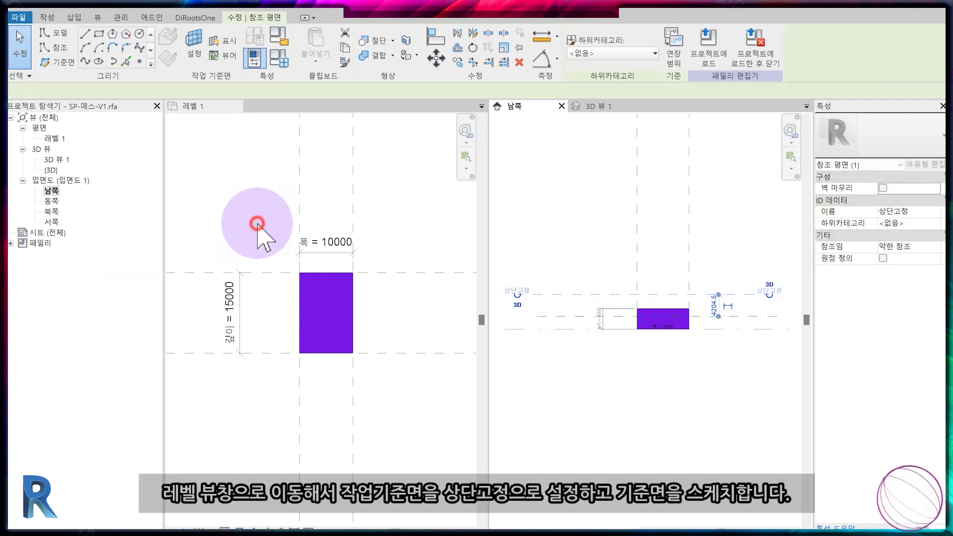
scroll(257, 223, down, 1)
middle_drag(261, 228, 299, 268)
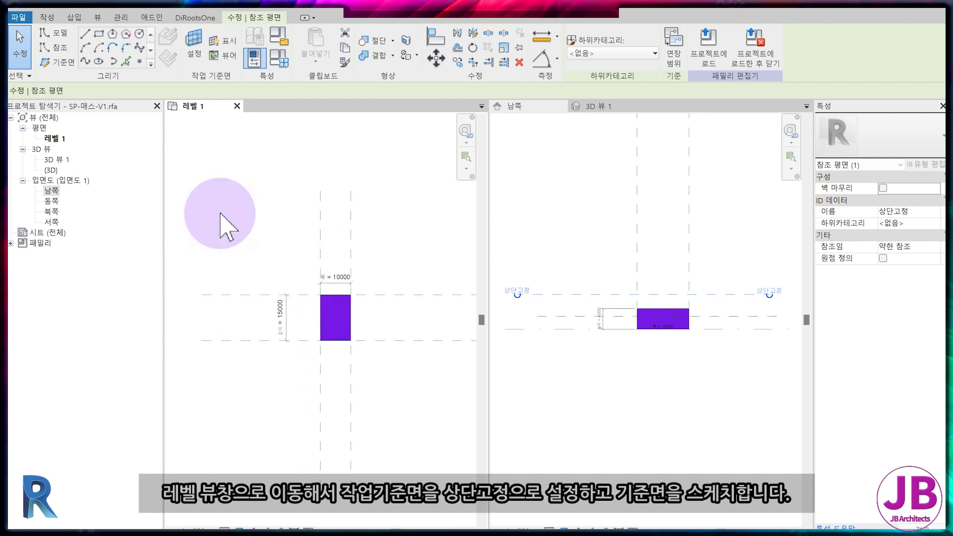
click(202, 62)
click(482, 277)
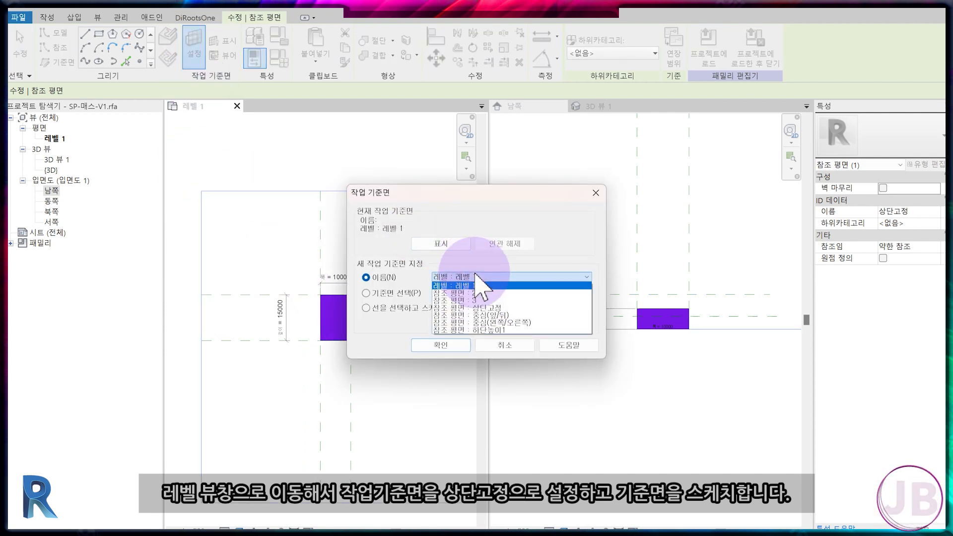
click(496, 308)
click(442, 347)
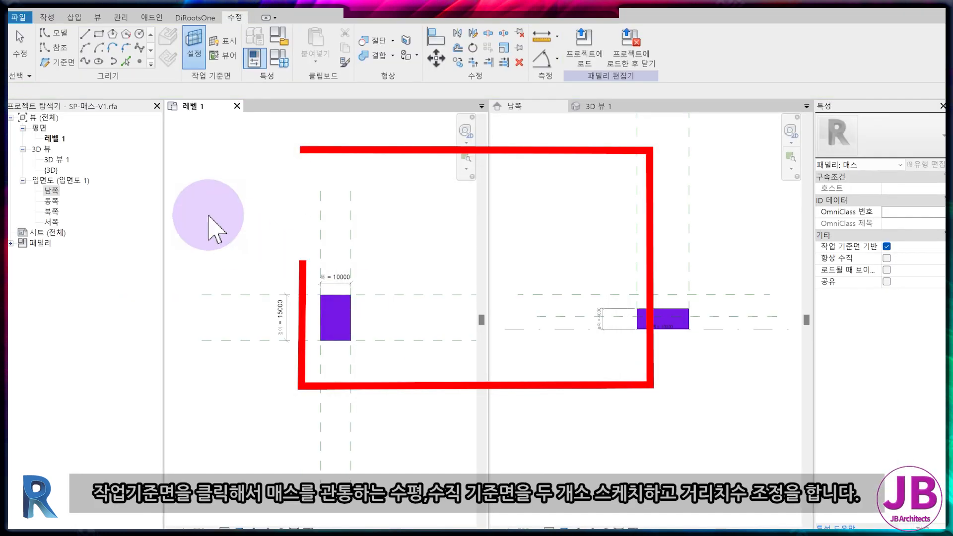
Step: Sketch one vertical and one horizontal reference plane crossing through the mass in the 레벨 1 plan
click(59, 62)
click(338, 205)
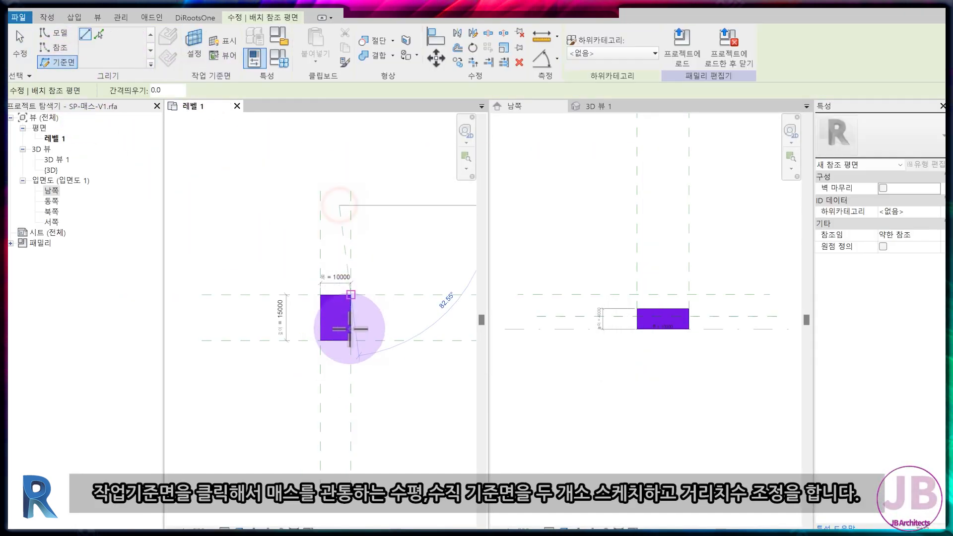
click(340, 400)
scroll(342, 317, up, 2)
click(203, 332)
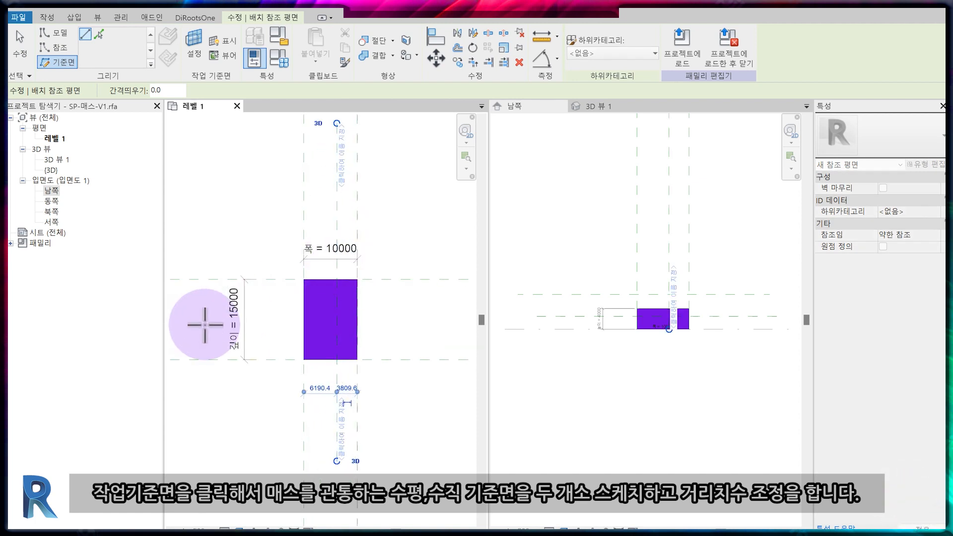
click(430, 340)
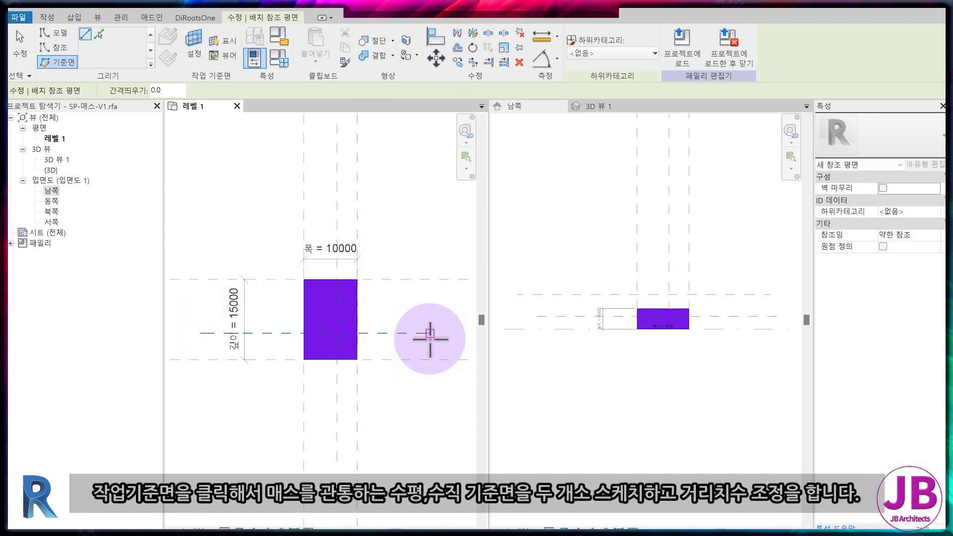
Step: Set the new horizontal reference plane's distance from the mass's lower edge to 3000
scroll(396, 353, up, 2)
key(Escape)
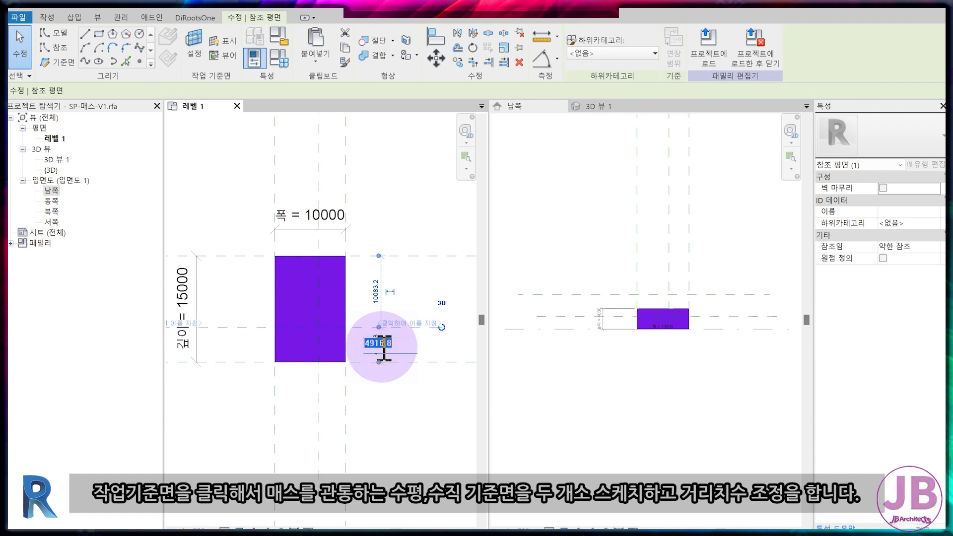
scroll(382, 348, up, 1)
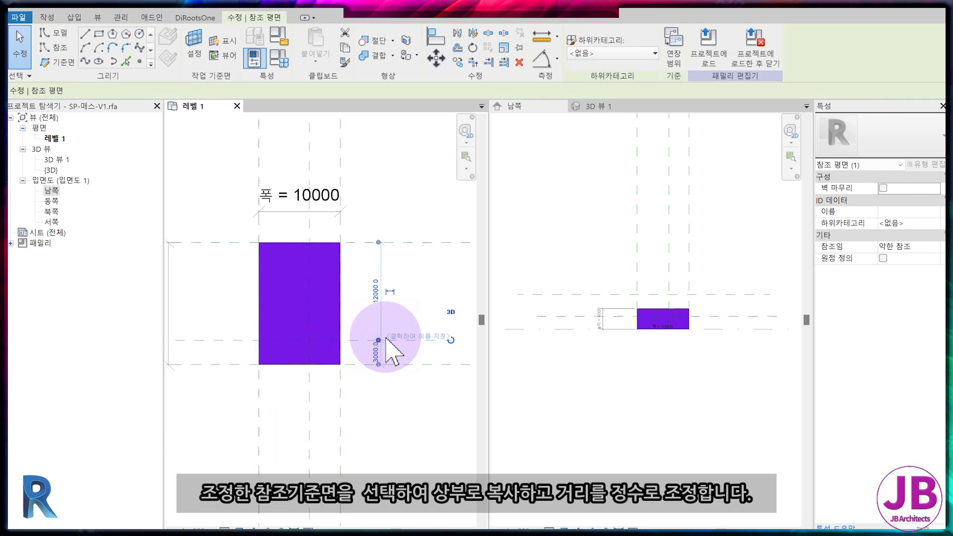
Step: Copy the horizontal reference plane upward and set the distance between the two planes to 3000
key(c)
key(o)
click(377, 339)
click(375, 307)
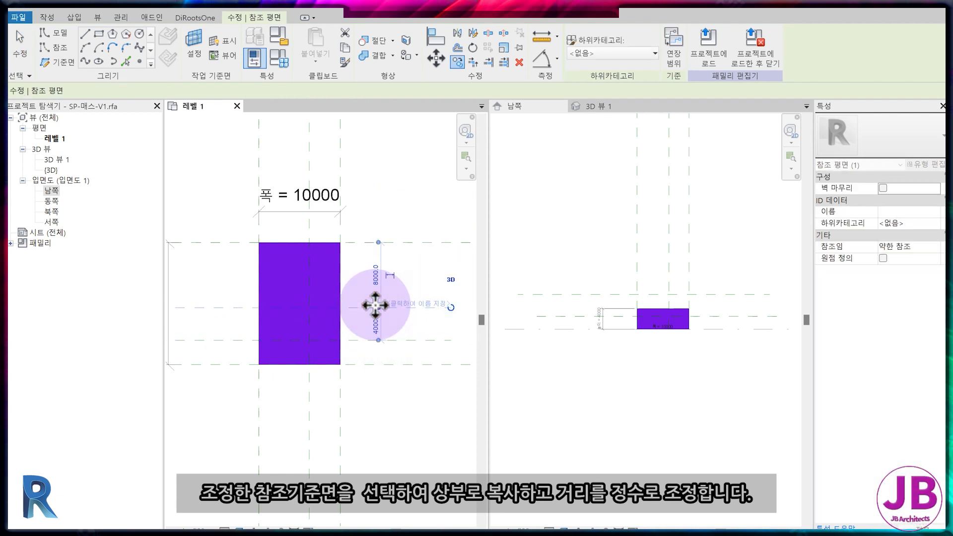
key(Escape)
click(384, 311)
click(379, 323)
text(3000)
key(Return)
Step: Set the new vertical reference plane's distance from the mass's right edge to 3000
scroll(377, 326, up, 2)
middle_drag(377, 325, 401, 379)
click(219, 143)
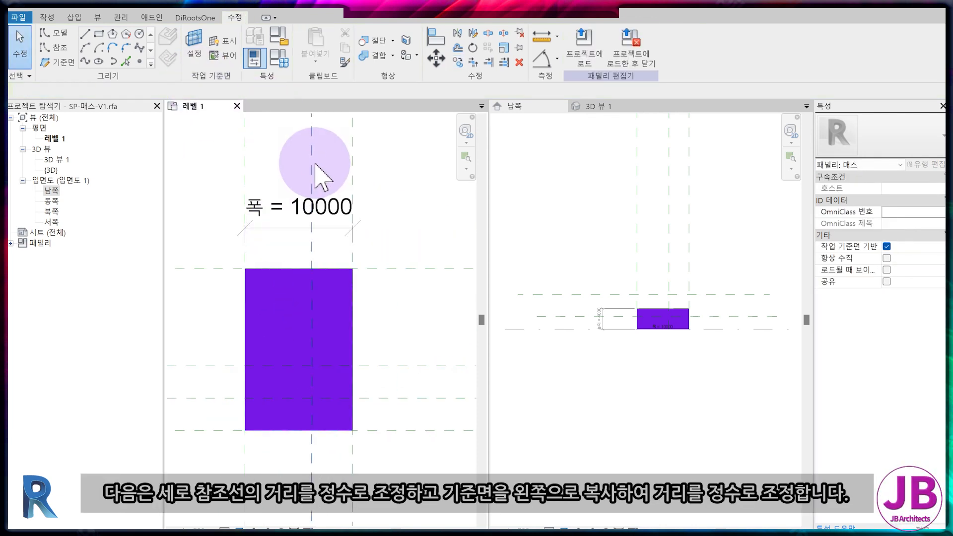
click(316, 164)
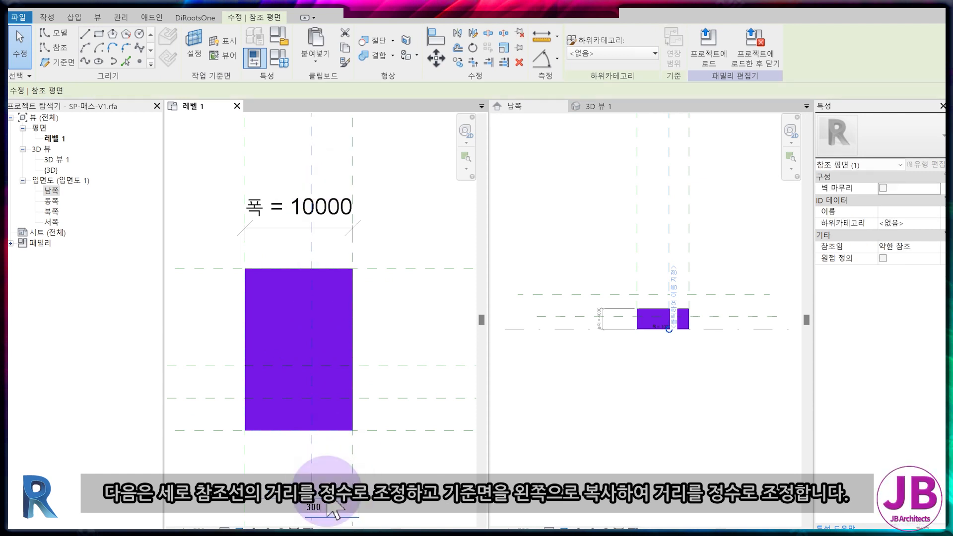
click(324, 164)
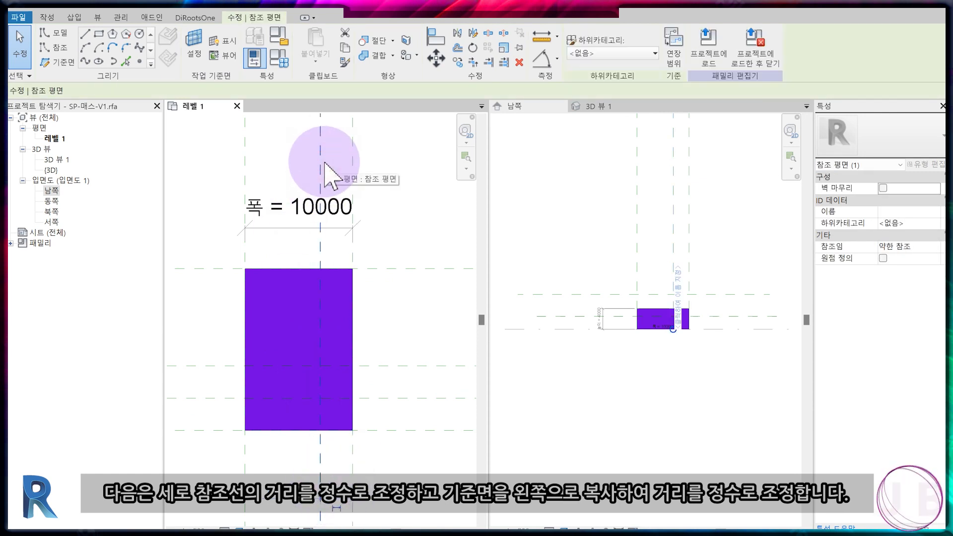
Step: Copy the vertical reference plane toward the mass's left side, spacing the two planes 3000 apart
key(c)
key(o)
click(320, 169)
click(294, 162)
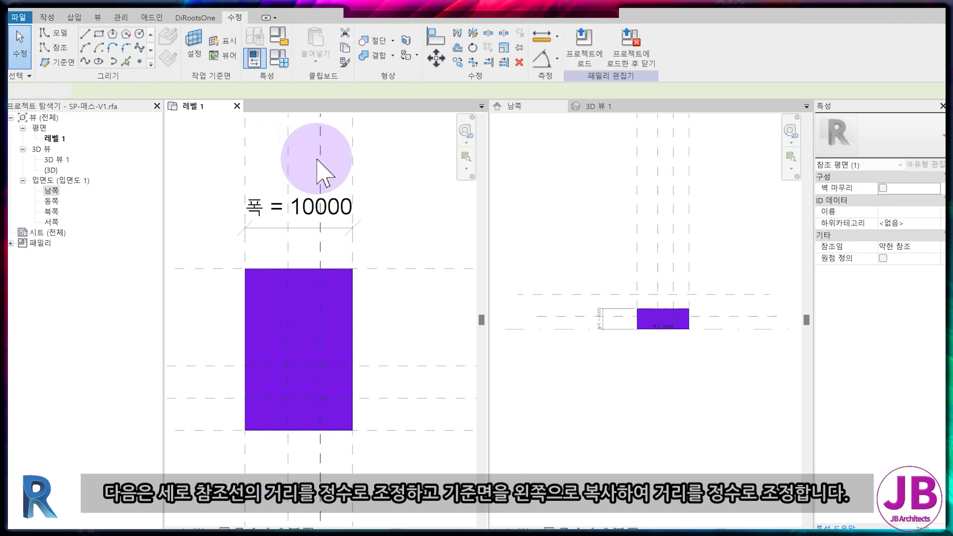
click(320, 160)
click(247, 384)
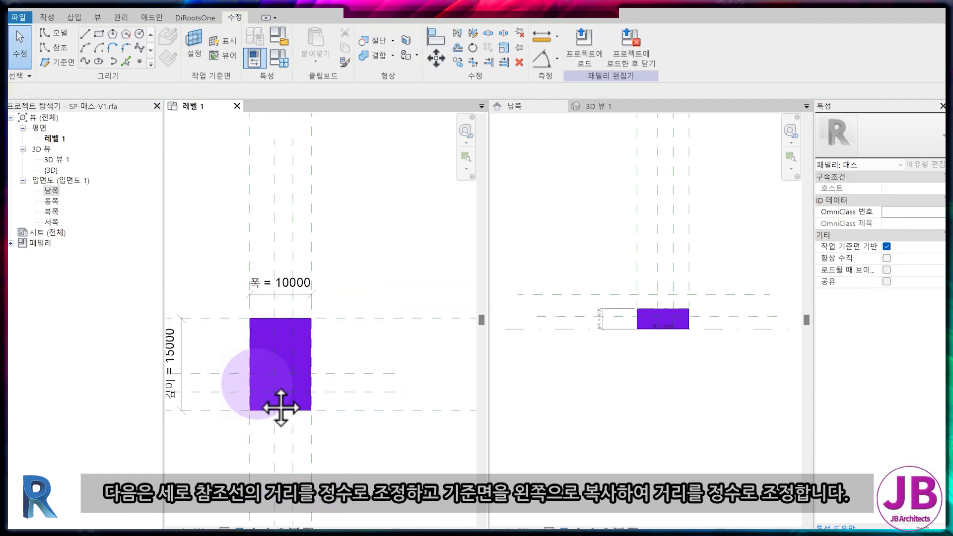
Step: Add aligned dimensions between the two inner vertical reference planes and between the two inner horizontal ones
middle_drag(276, 405, 330, 412)
key(d)
key(i)
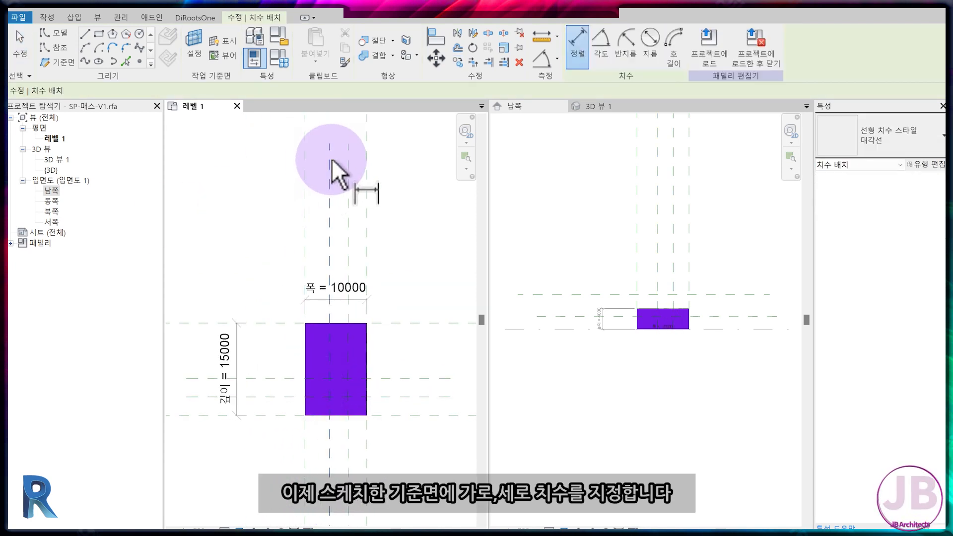
click(339, 236)
click(262, 380)
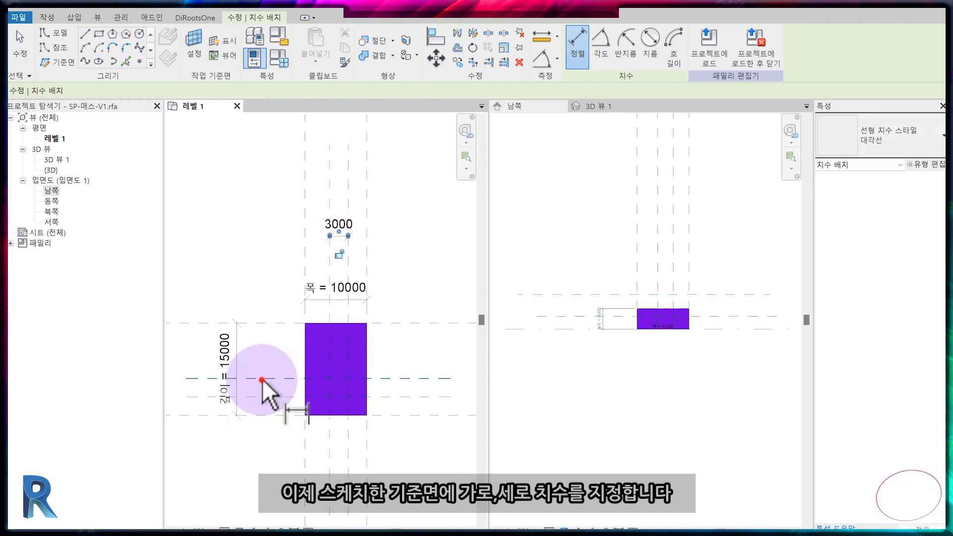
click(264, 396)
click(260, 388)
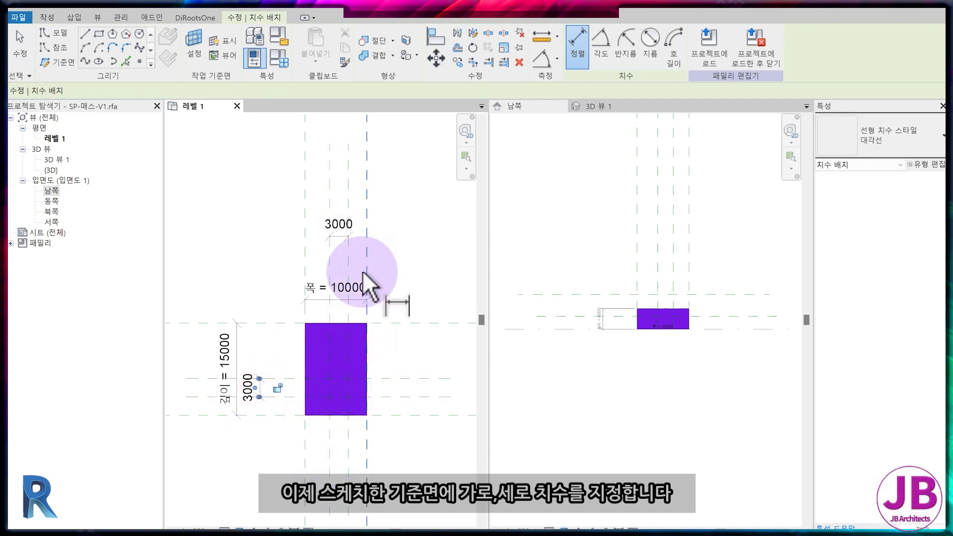
key(Escape)
Step: Label the dimension between the inner vertical planes with a new instance family parameter 보이드_폭, grouped under 설정
click(348, 242)
click(698, 46)
text(보이드_폭)
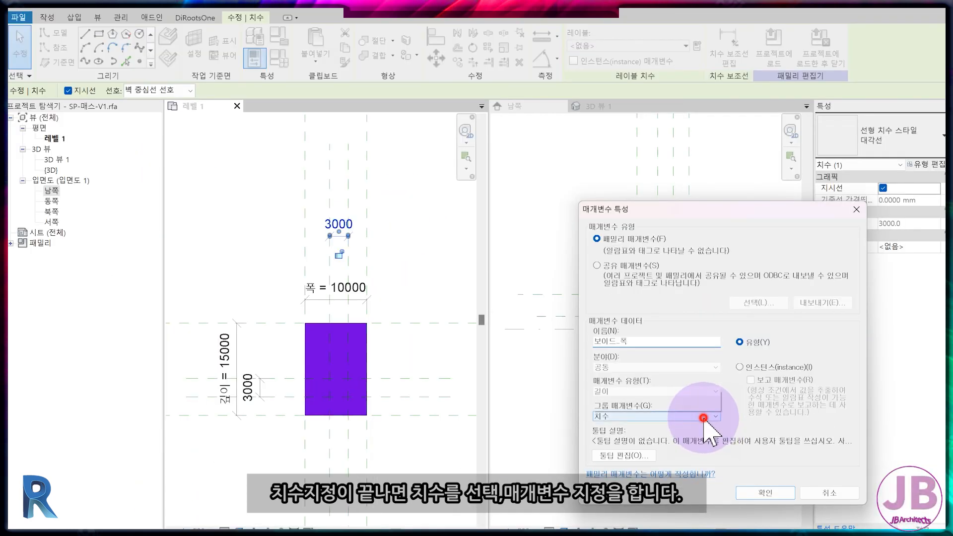
click(665, 394)
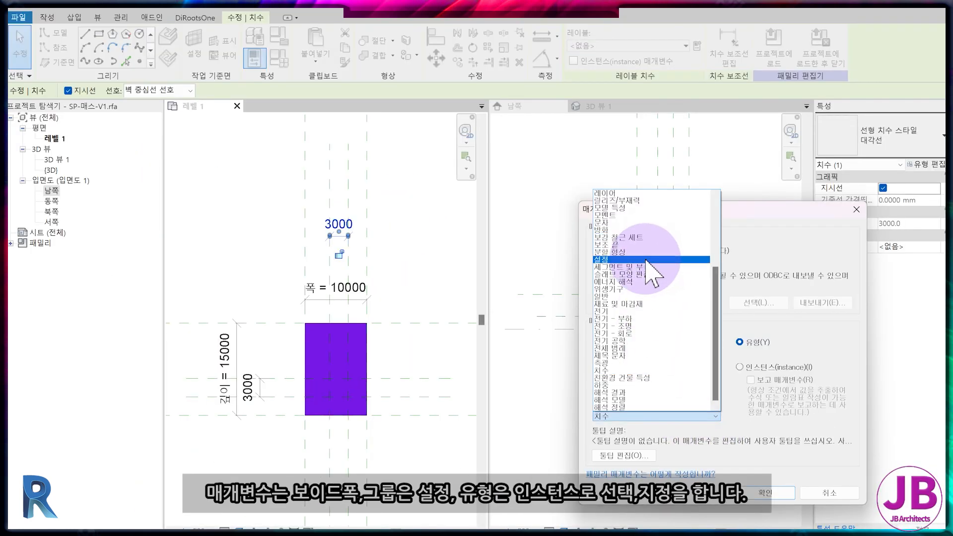
click(582, 205)
click(740, 367)
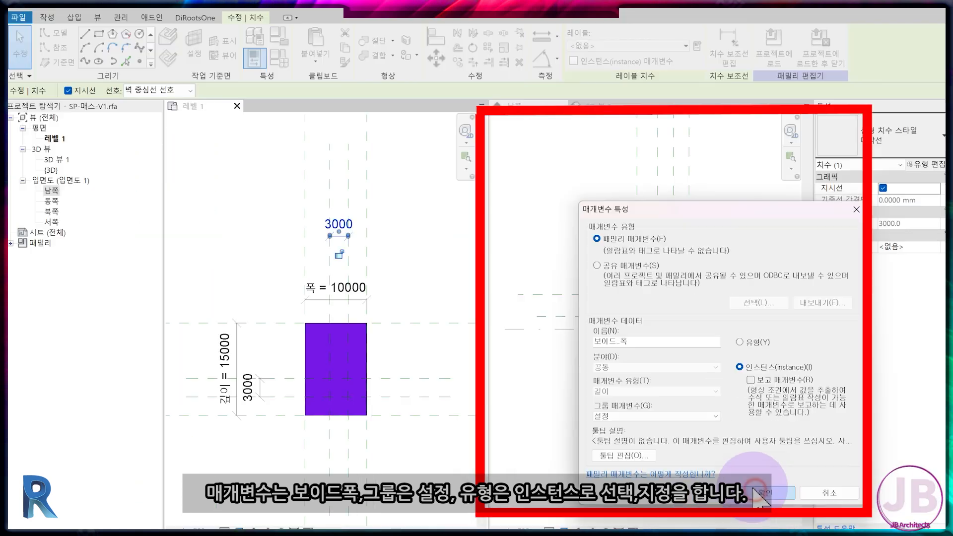
click(730, 495)
Step: Label the dimension between the inner horizontal planes with a new instance family parameter 보이드_깊이, grouped under 설정
click(262, 398)
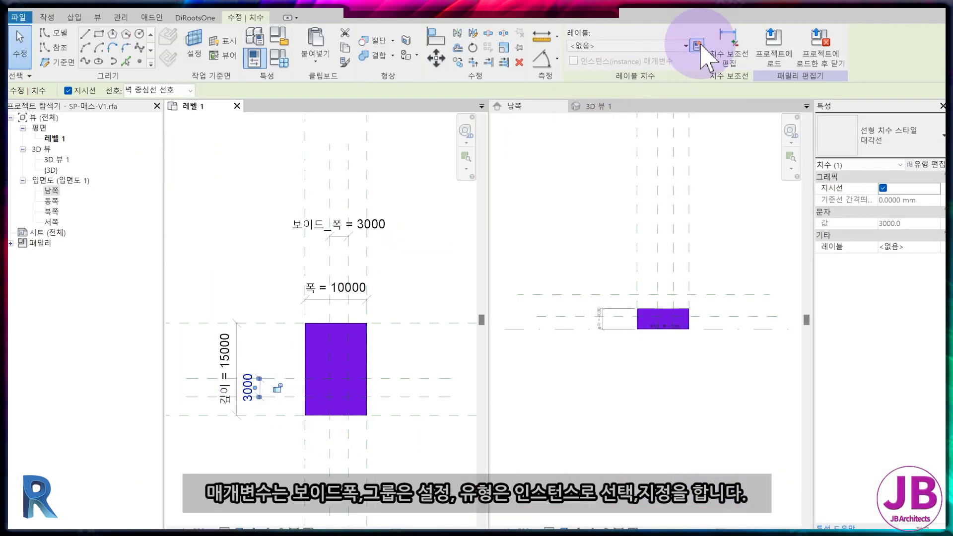
click(697, 46)
text(보이드_깊이)
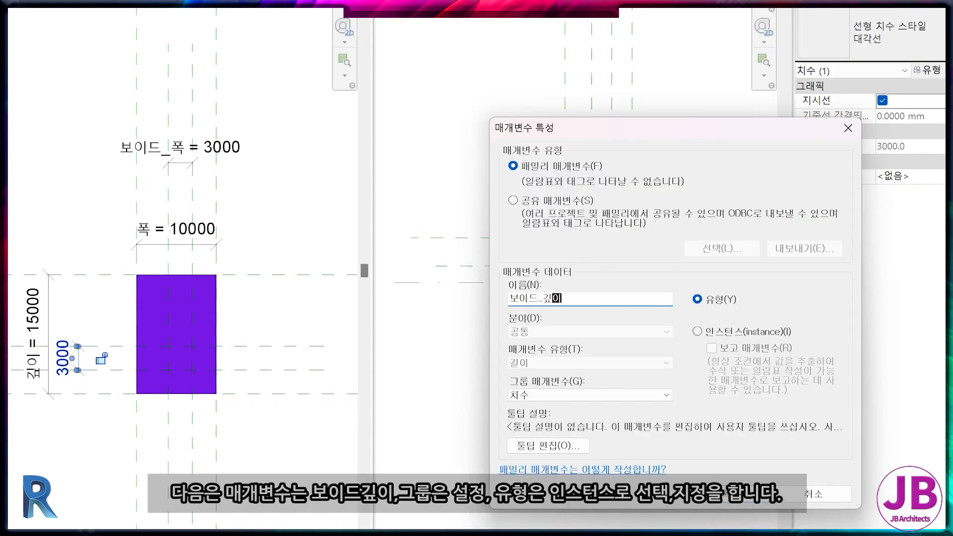
click(703, 331)
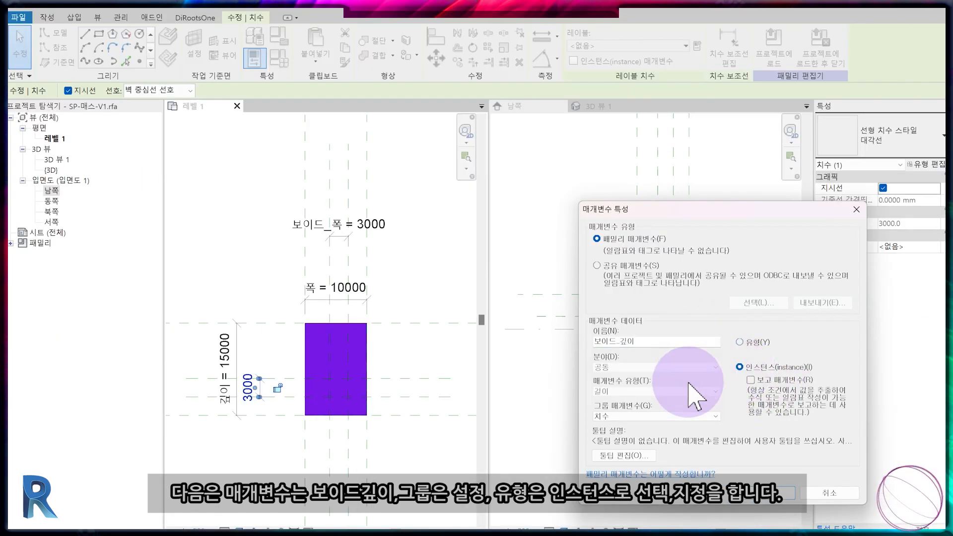
click(600, 395)
click(624, 260)
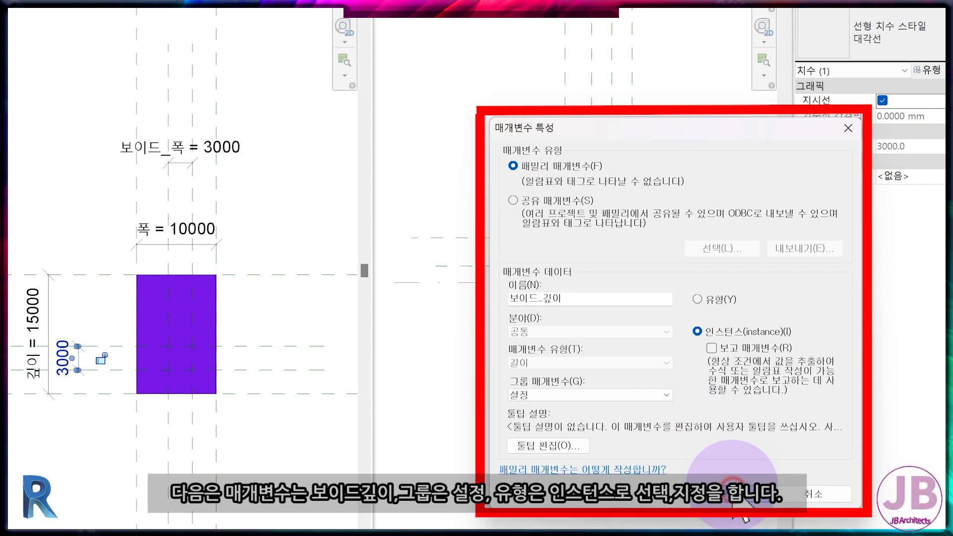
click(734, 495)
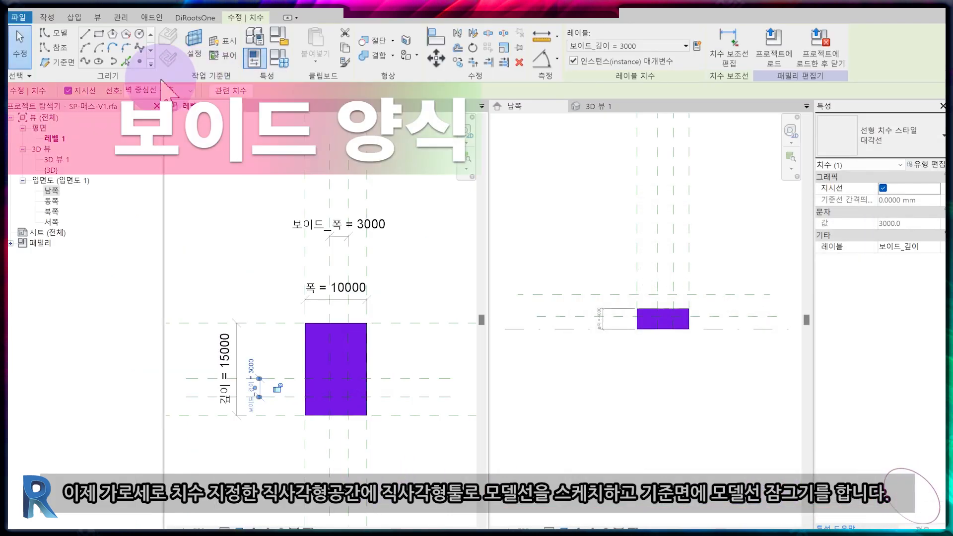
Step: Sketch a 3000 × 3000 model-line rectangle on the upper reference plane, between the inner reference-plane intersections in plan
click(99, 34)
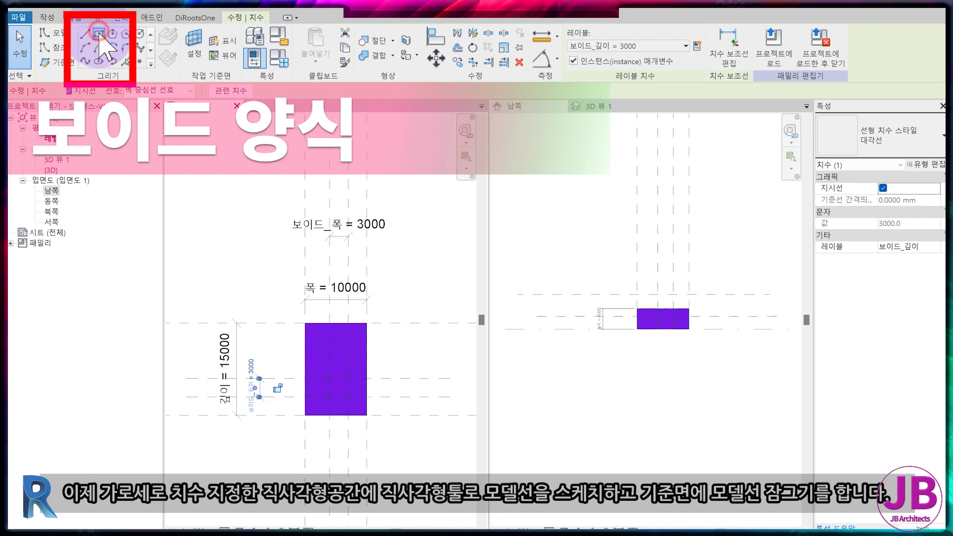
click(200, 61)
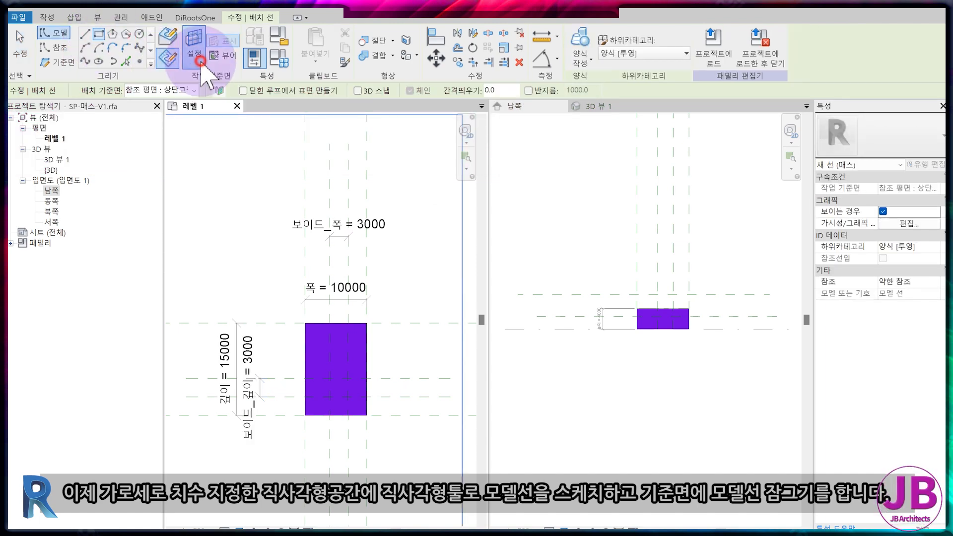
click(441, 345)
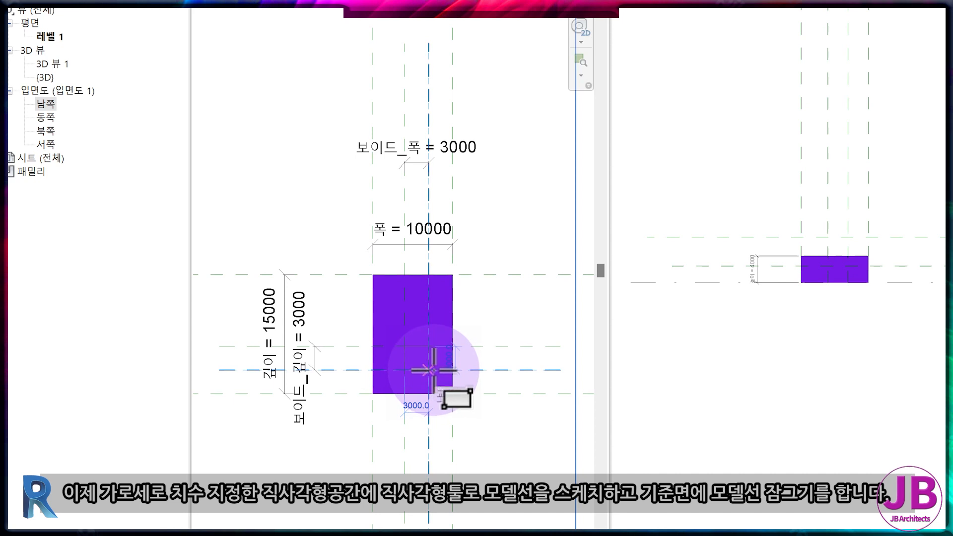
click(432, 370)
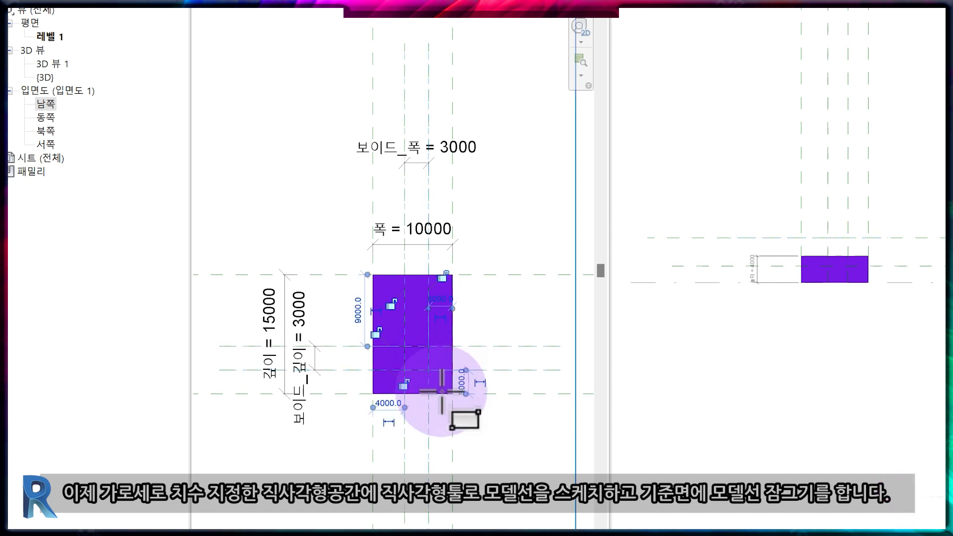
Step: Lock all four sides of the sketched rectangle to the inner reference planes and end the sketch
click(441, 279)
click(392, 307)
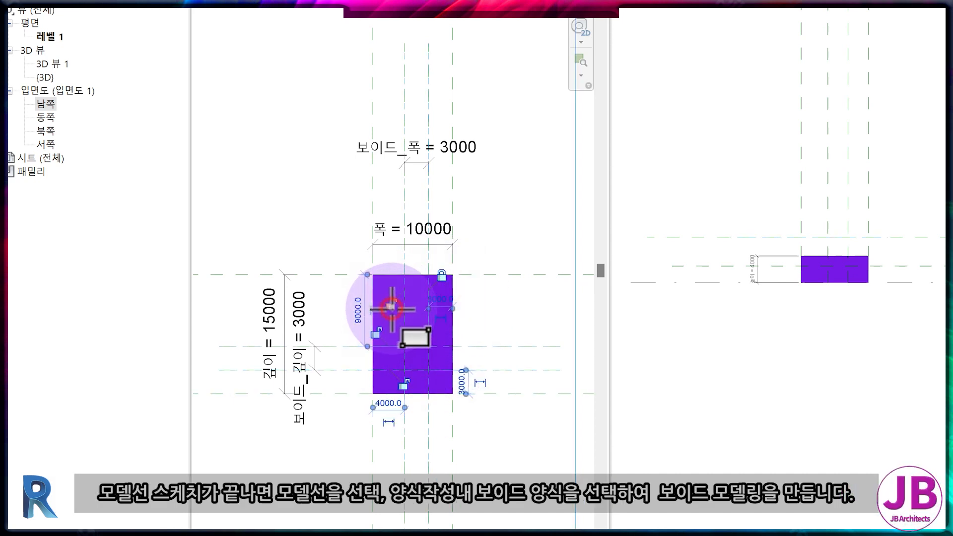
click(377, 334)
click(404, 386)
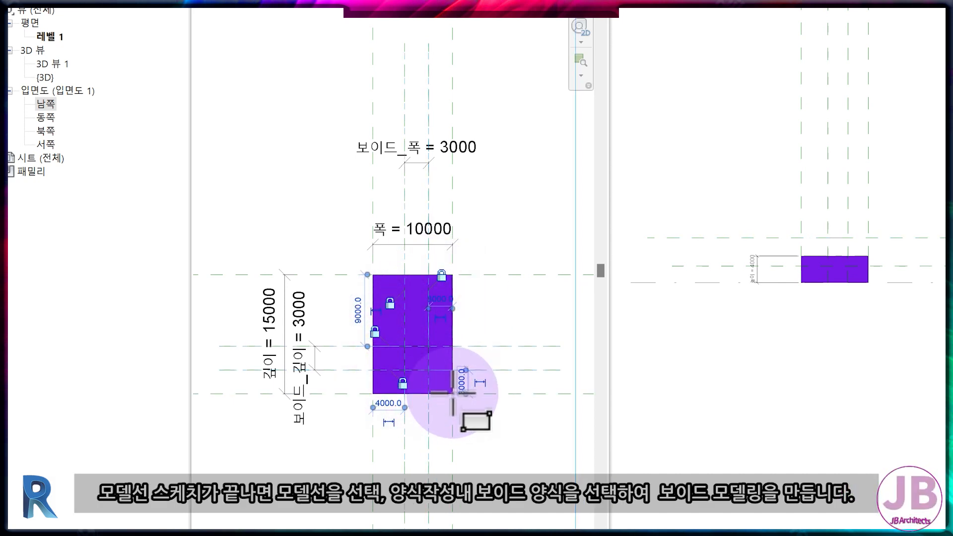
key(Escape)
key(Escape)
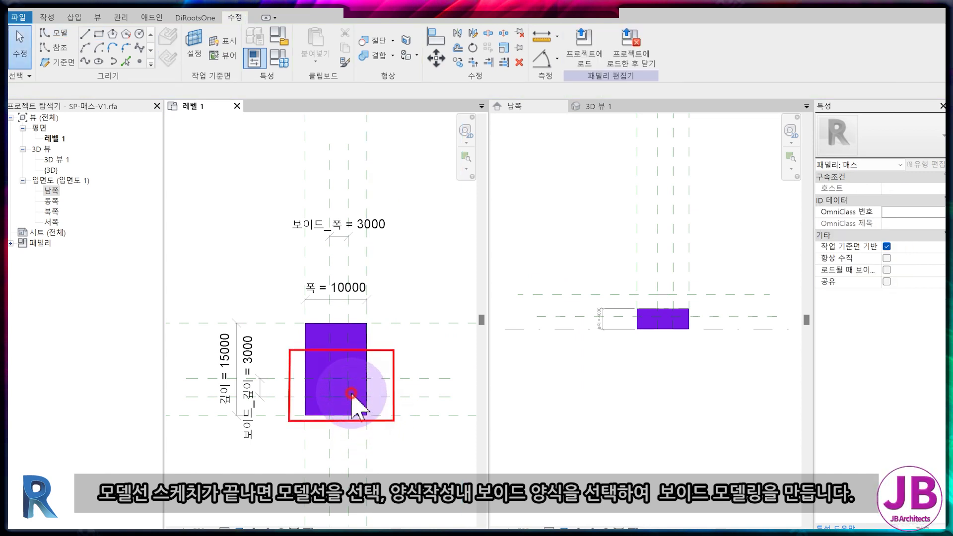
Step: Create a void form from the locked model-line rectangle
click(352, 396)
click(580, 55)
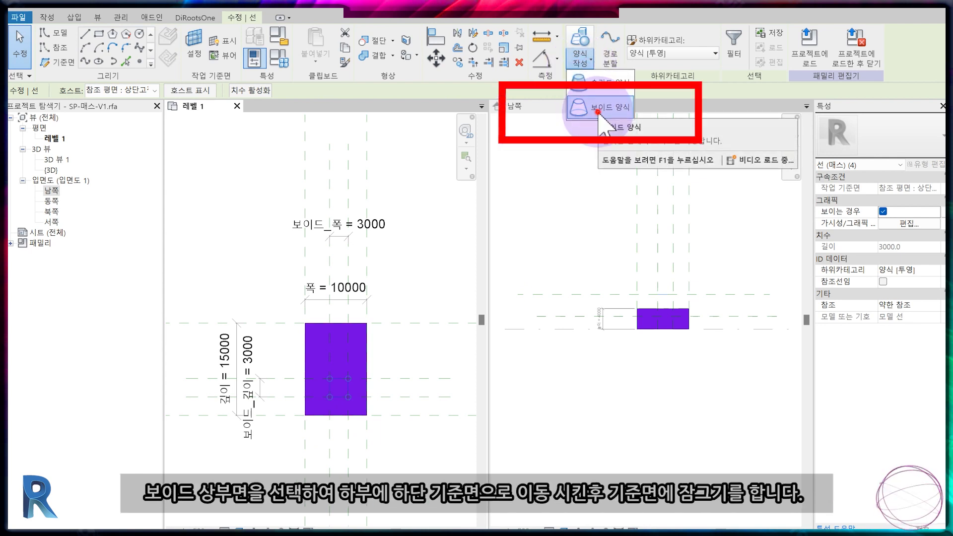
click(598, 114)
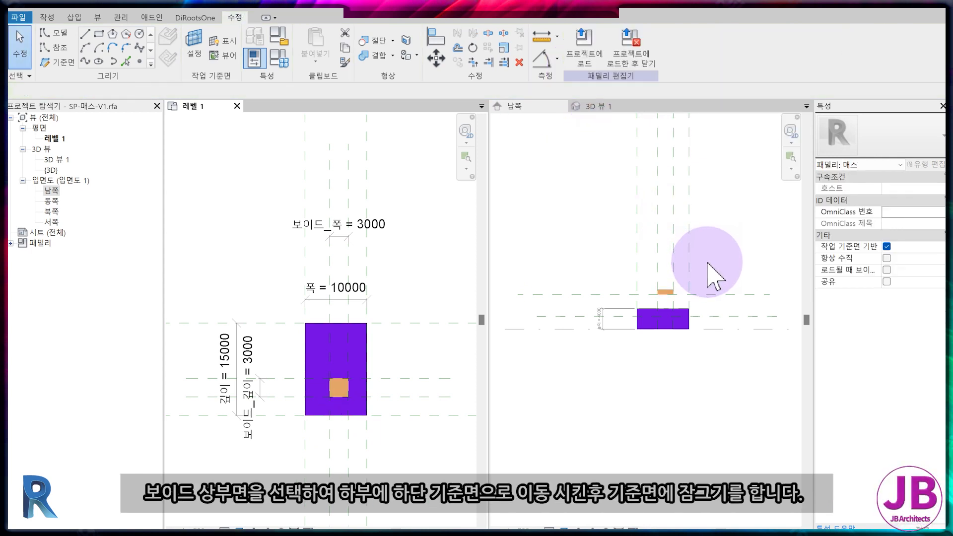
Step: In the south elevation, move the void's face down to the lower reference plane 하단높이1 and lock it there
scroll(684, 313, up, 4)
click(639, 350)
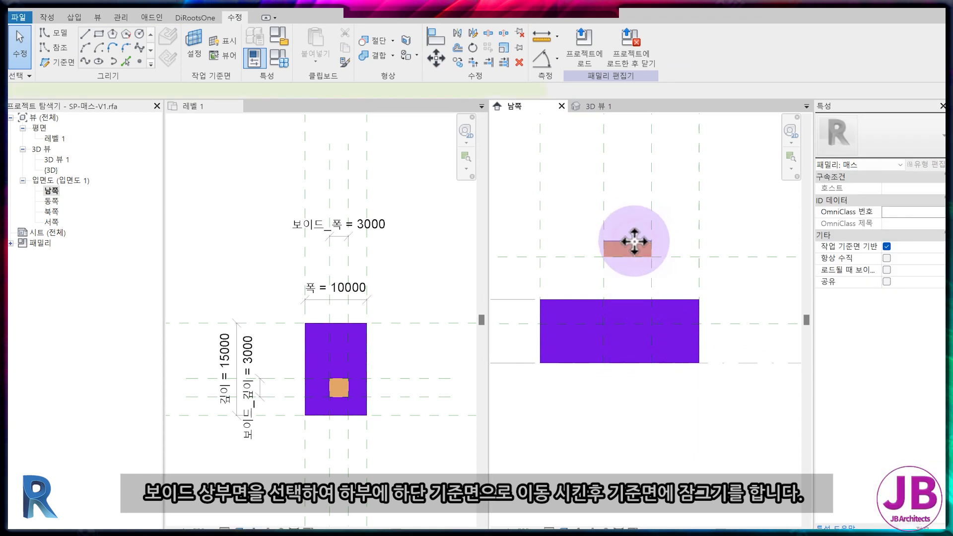
click(634, 242)
drag(633, 302, 633, 315)
click(670, 397)
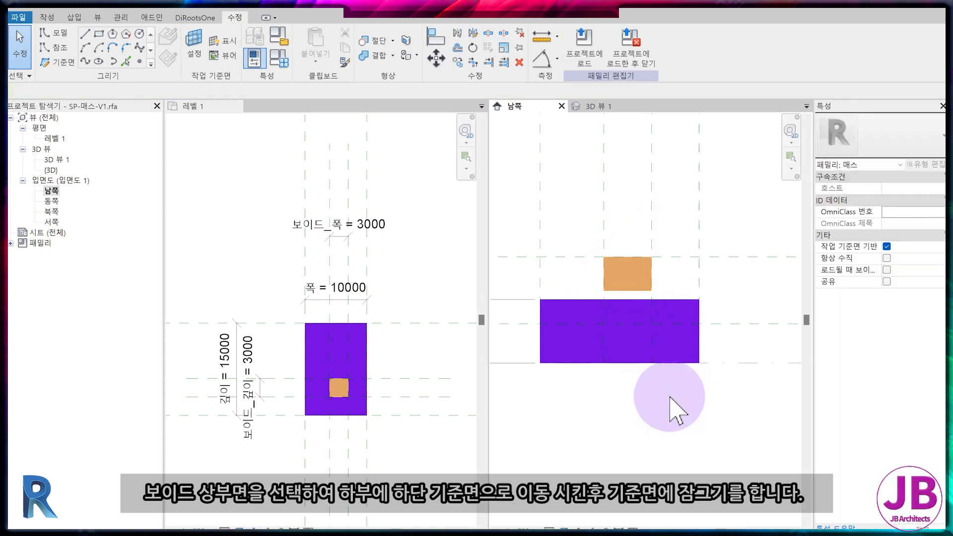
click(630, 294)
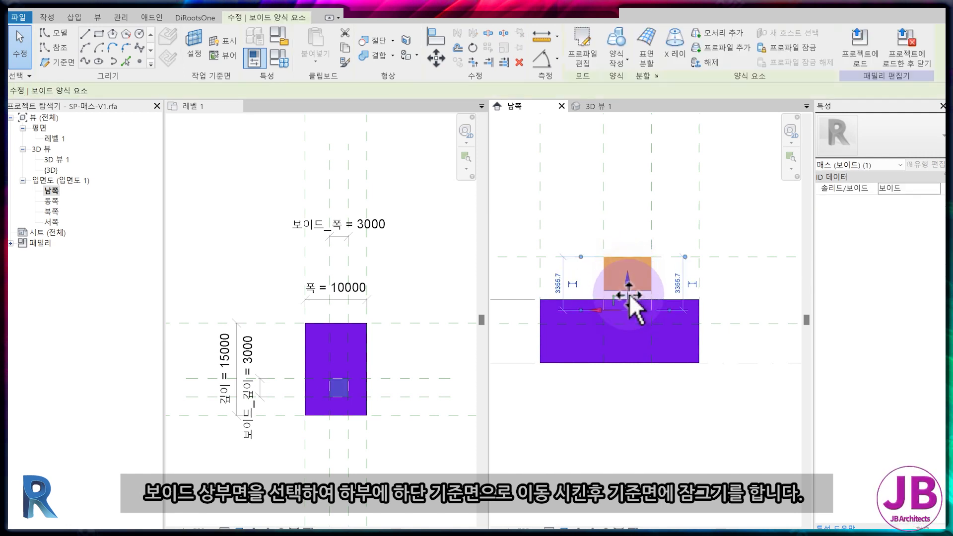
click(647, 388)
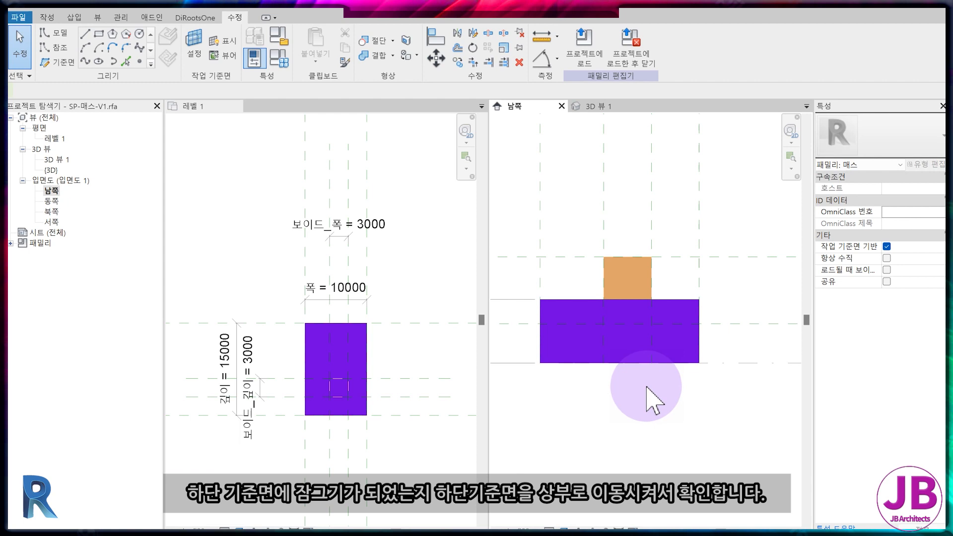
Step: Move reference plane 하단높이1 above the mass to test the void's lock, and inspect the void in 3D
scroll(647, 388, down, 2)
click(536, 345)
scroll(541, 346, up, 2)
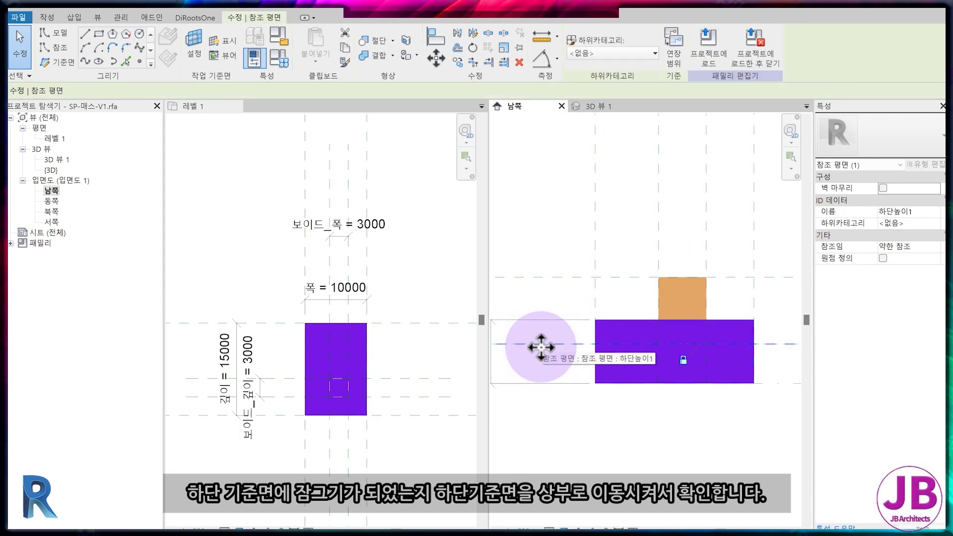
drag(542, 344, 536, 304)
key(Escape)
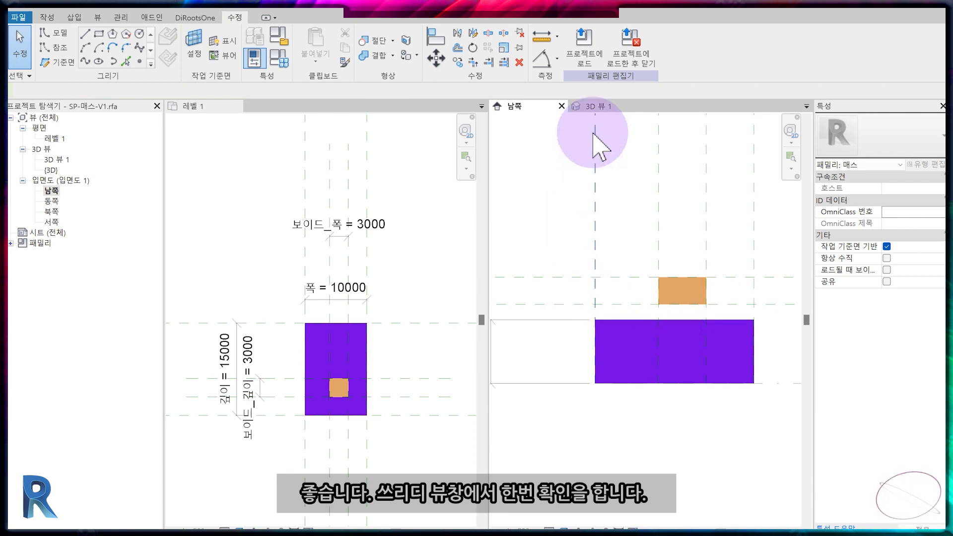
click(605, 110)
scroll(639, 341, up, 5)
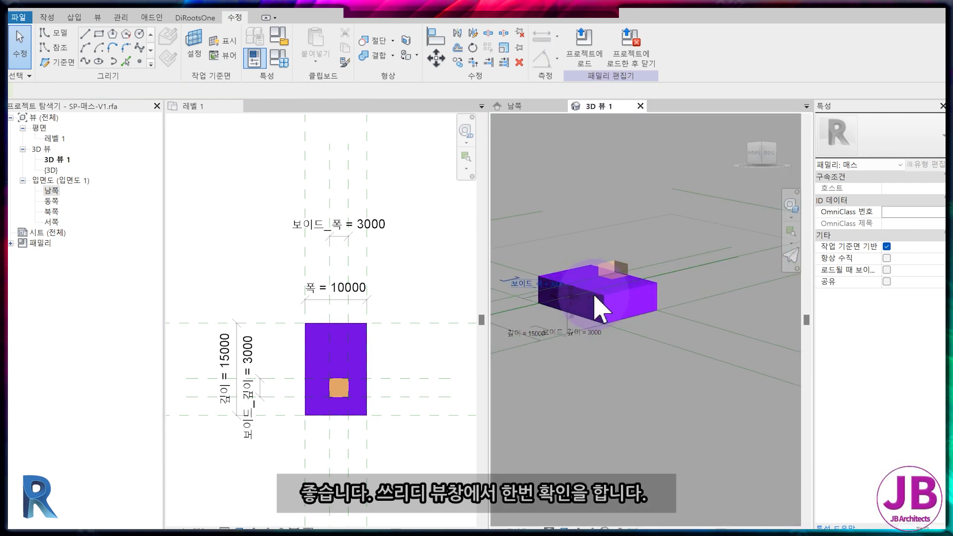
scroll(646, 348, down, 3)
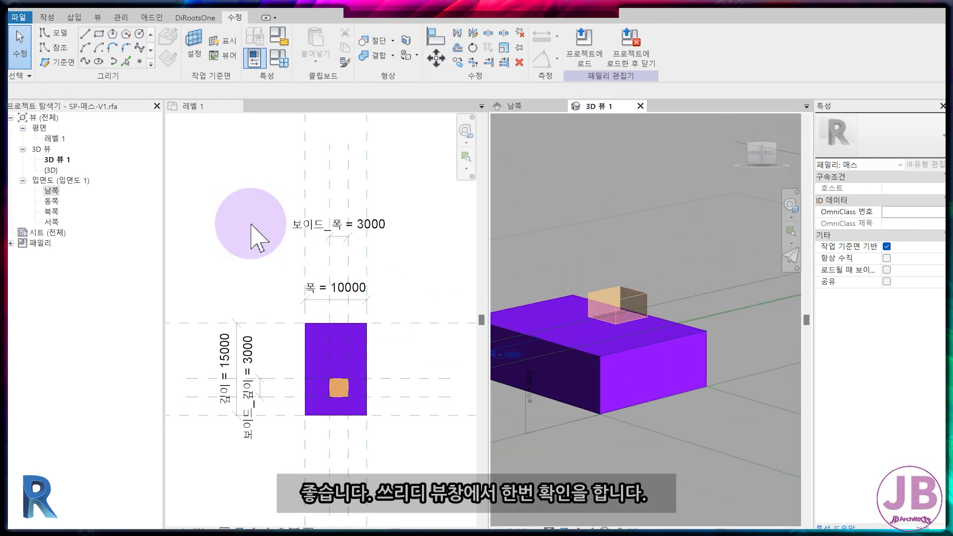
Step: Space the void's upper and lower reference planes 2000 apart, with 하단높이1 placed on the mass's top face in the south elevation
click(519, 107)
scroll(581, 358, down, 3)
middle_drag(581, 359, 536, 362)
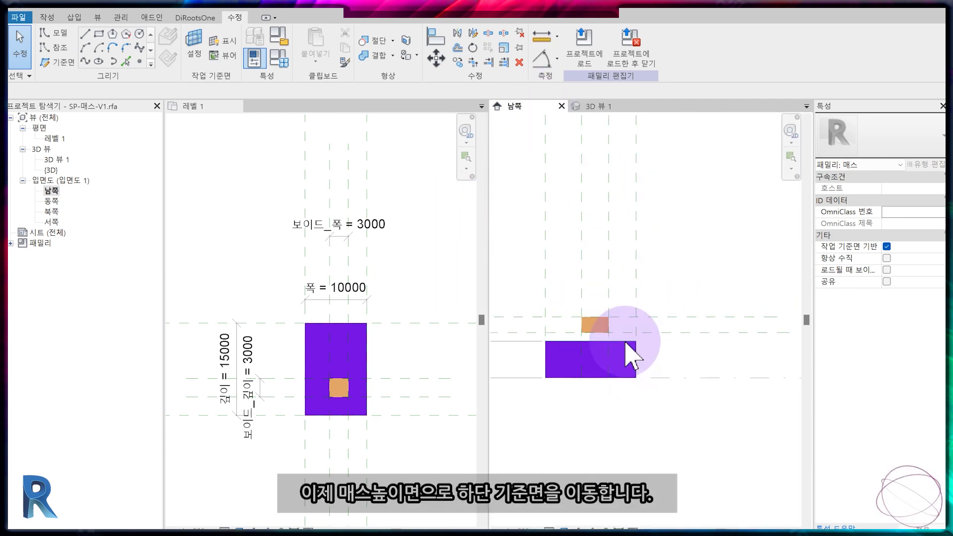
scroll(623, 338, up, 2)
click(624, 328)
mouse_move(625, 331)
mouse_down()
mouse_move(645, 351)
mouse_move(631, 341)
mouse_up()
middle_drag(715, 339, 625, 290)
scroll(626, 290, up, 1)
click(659, 270)
text(2000)
key(Return)
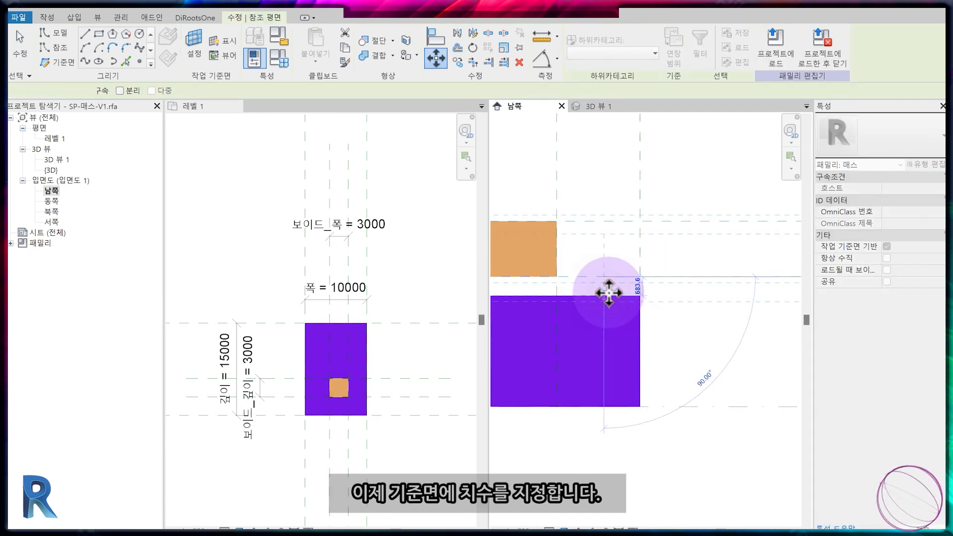
key(Escape)
scroll(612, 293, down, 2)
mouse_move(676, 296)
middle_down()
mouse_move(653, 279)
mouse_move(669, 282)
middle_up()
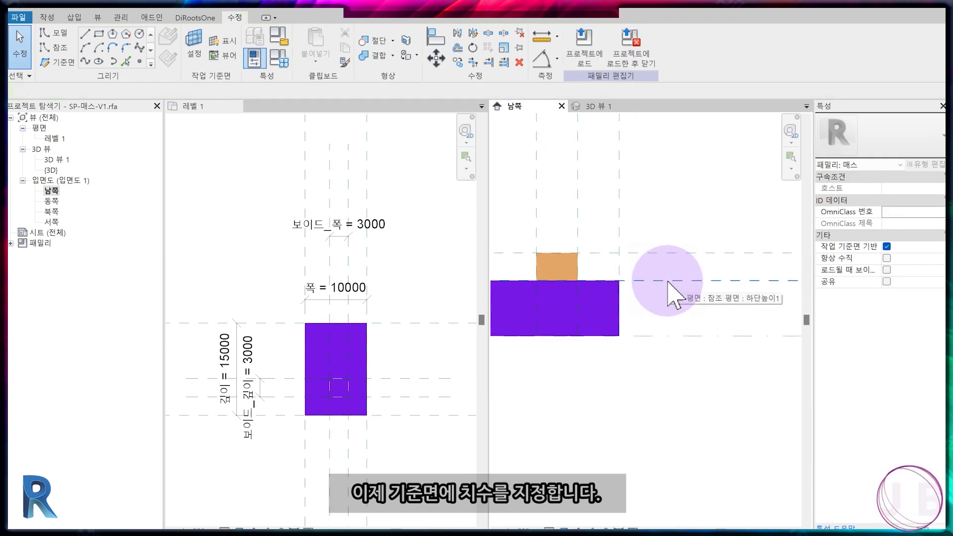
Step: Add aligned dimensions between the void's upper and lower reference planes and from the lower one to the mass's base
key(d)
key(i)
click(695, 257)
click(691, 280)
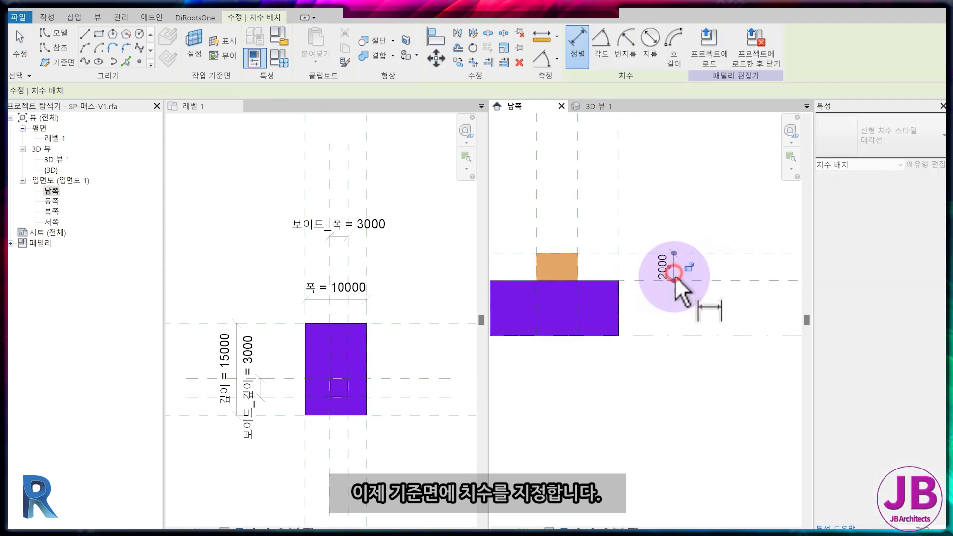
click(674, 272)
click(698, 337)
click(671, 326)
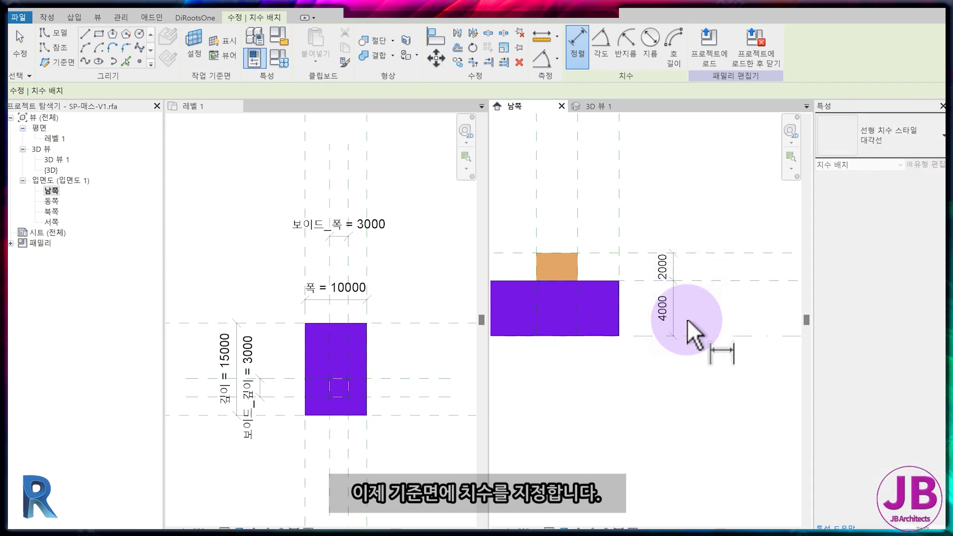
key(Escape)
Step: Create a Yes/No family type parameter 보이드1, grouped under 설정
click(280, 58)
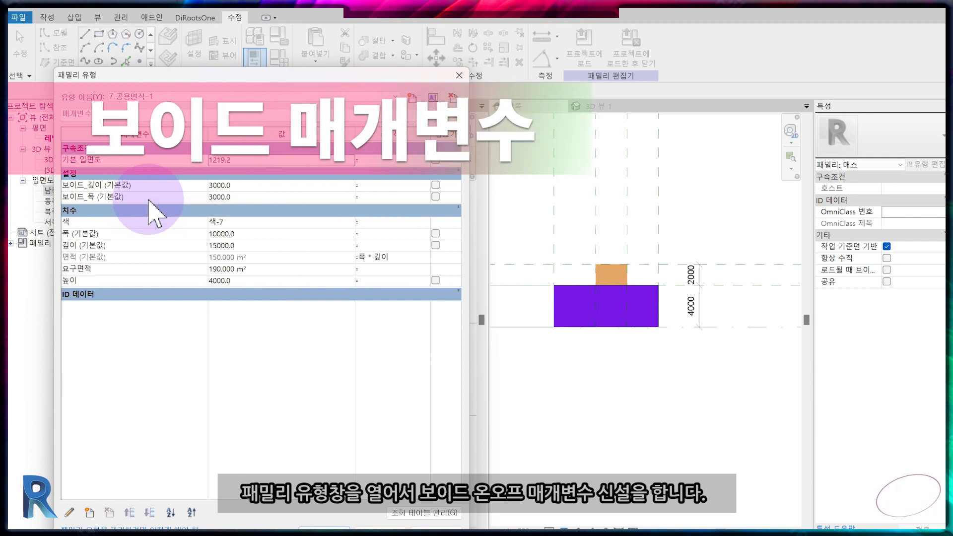
click(90, 513)
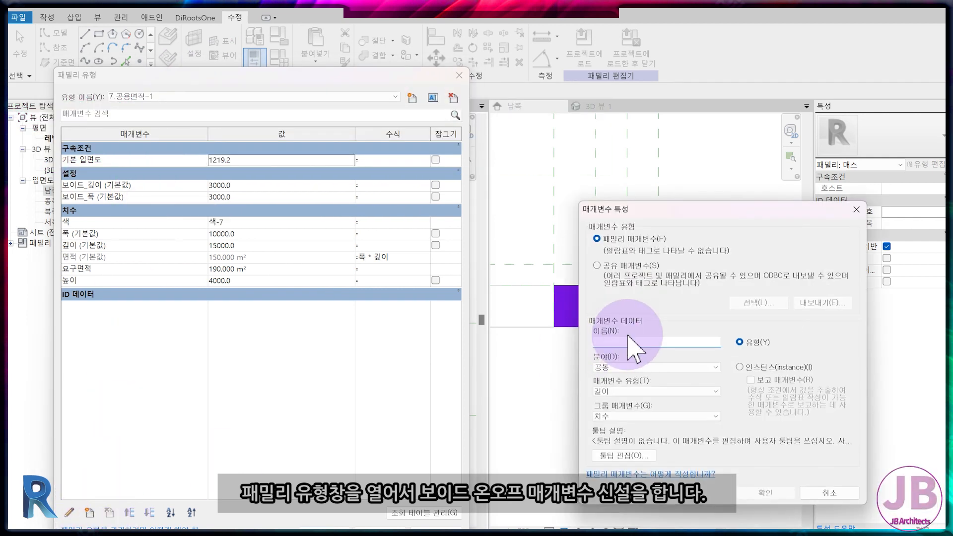
text(보이드1)
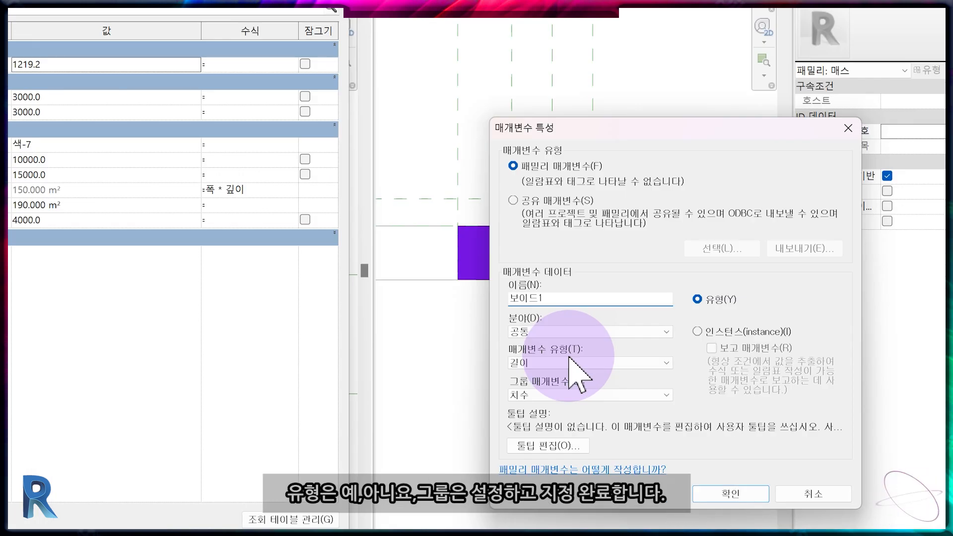
click(646, 391)
click(696, 510)
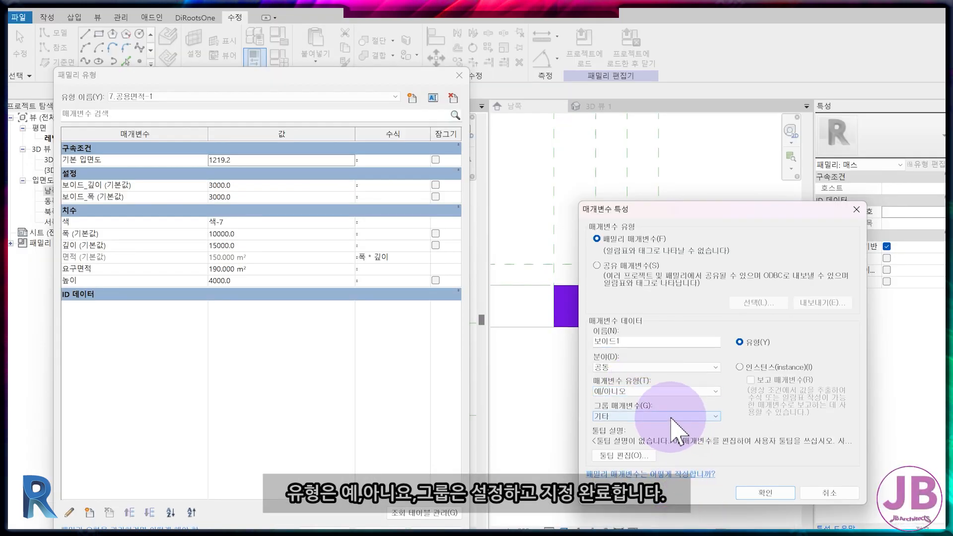
click(678, 417)
click(654, 274)
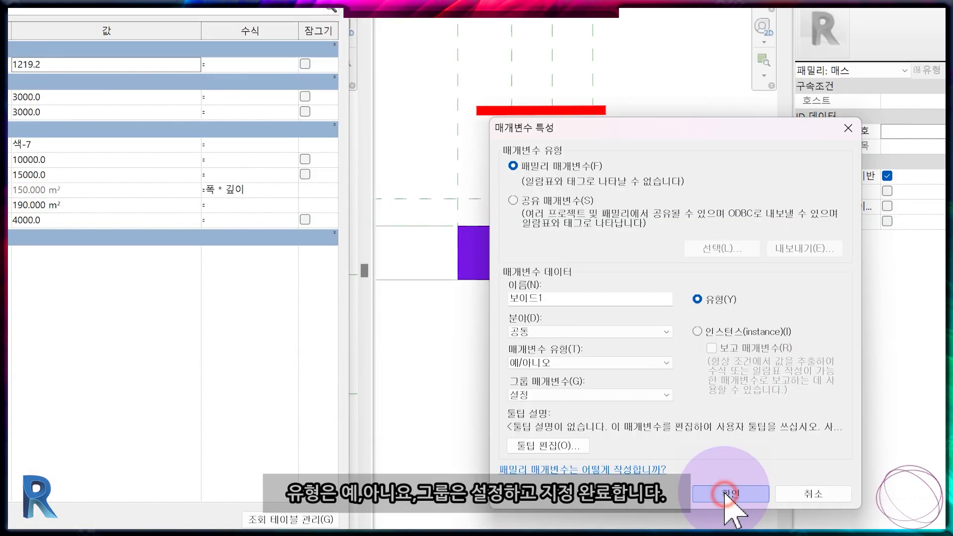
click(766, 494)
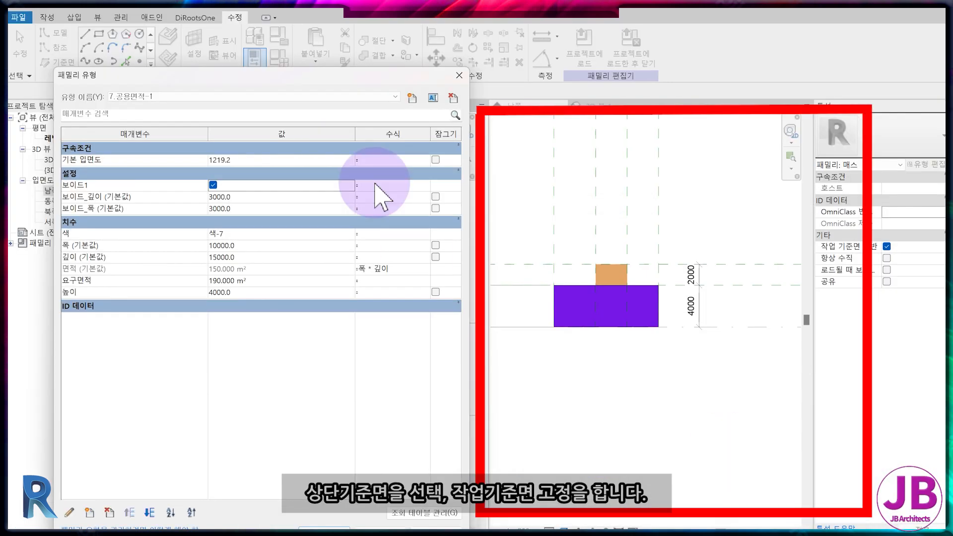
click(325, 515)
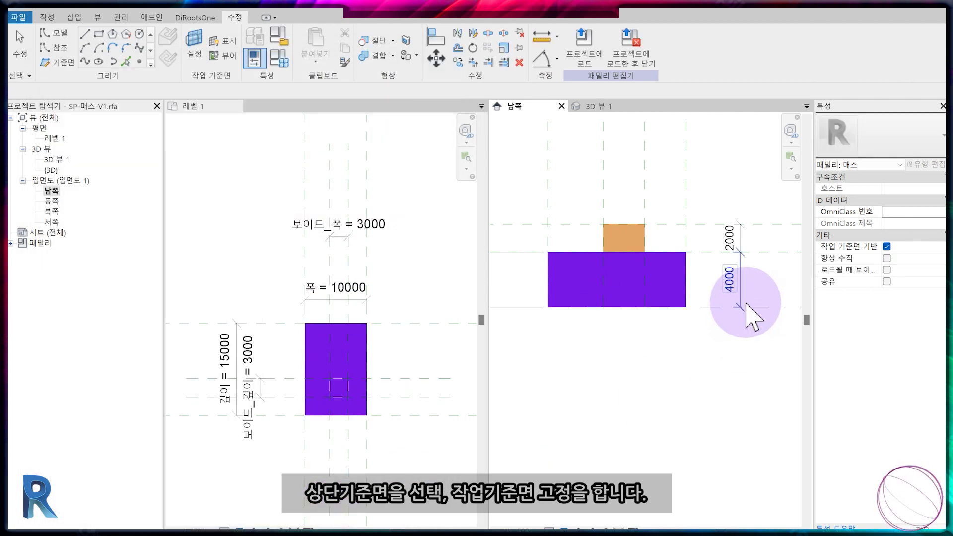
Step: Pin the upper reference plane 상단고정 and delete the dimension spanning the mass's height
click(762, 224)
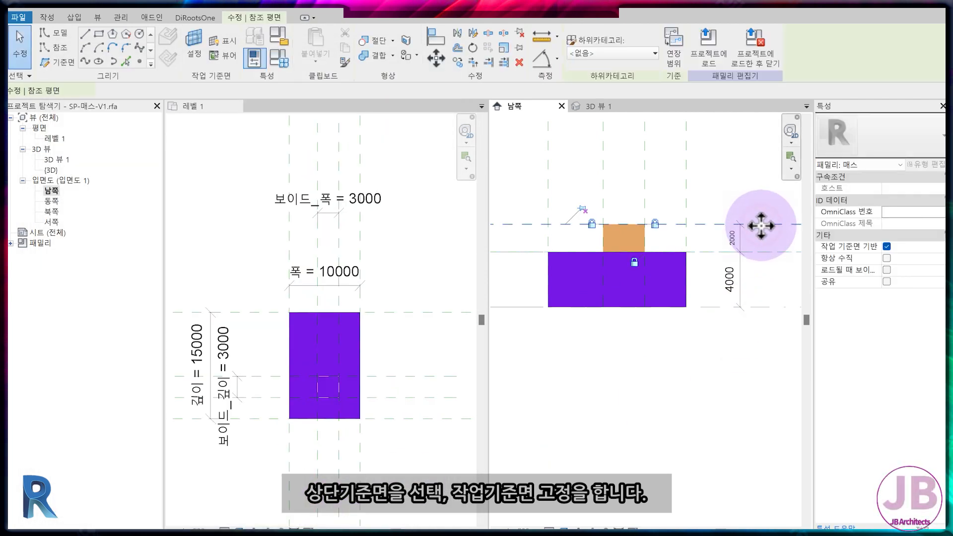
click(521, 46)
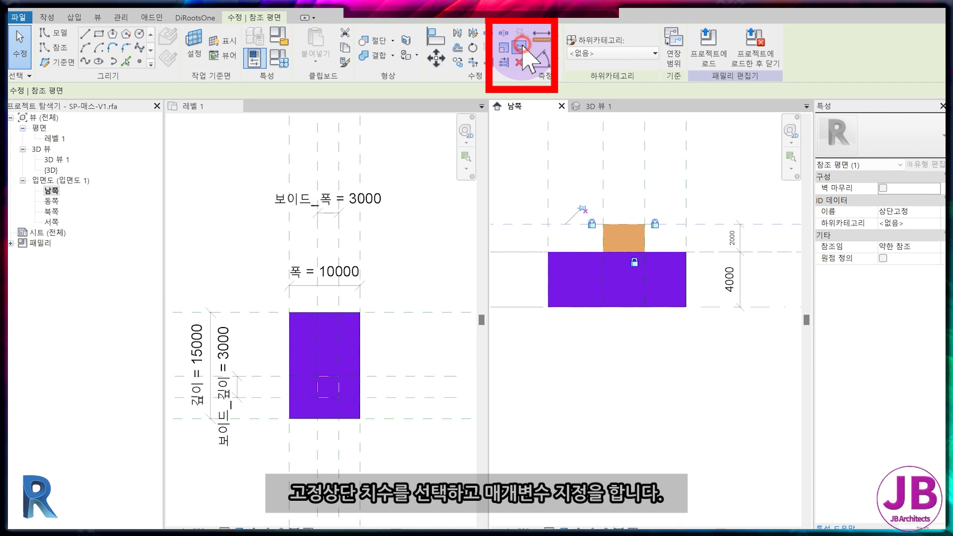
click(723, 288)
key(Delete)
Step: Label the dimension between the void's upper and lower reference planes with a new type parameter 보이드높이1, grouped under 설정
click(726, 249)
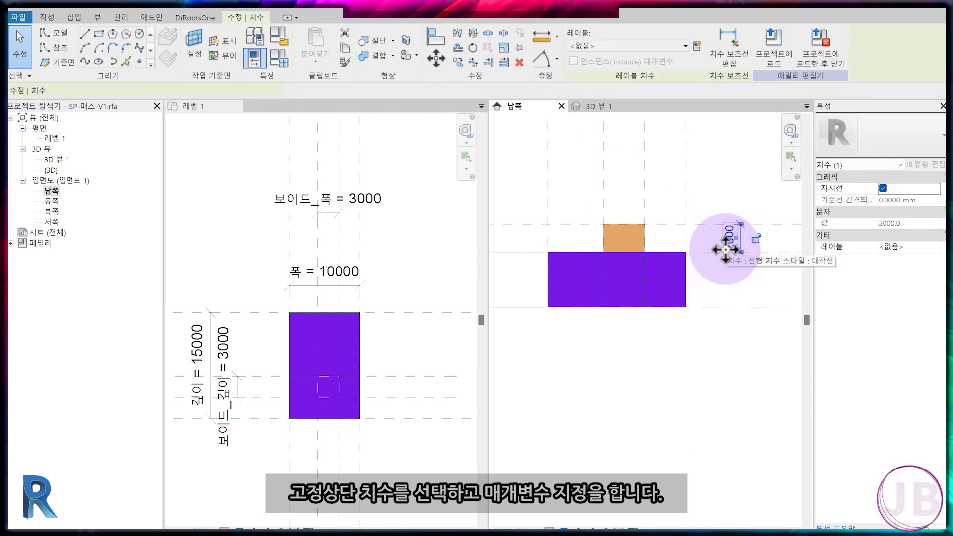
click(698, 46)
text(보이드높이1)
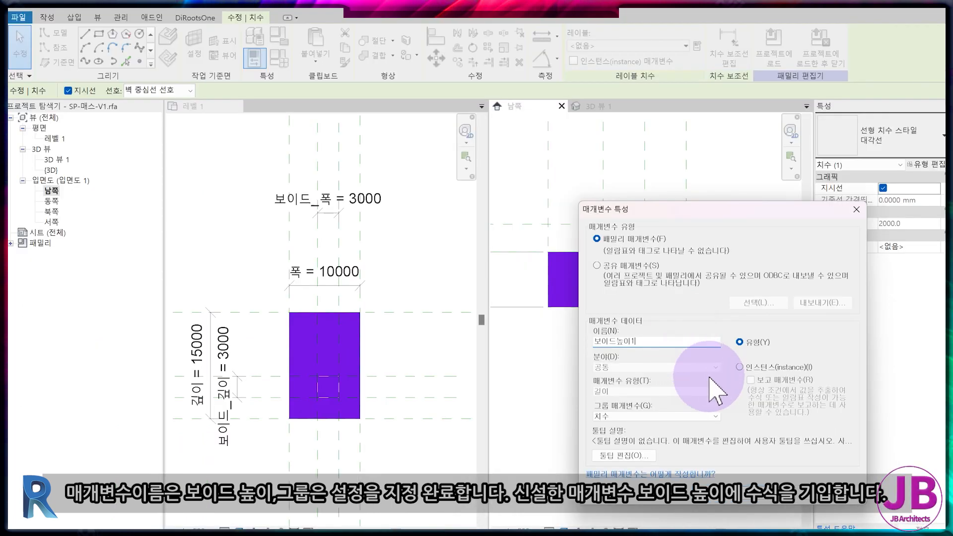
click(561, 396)
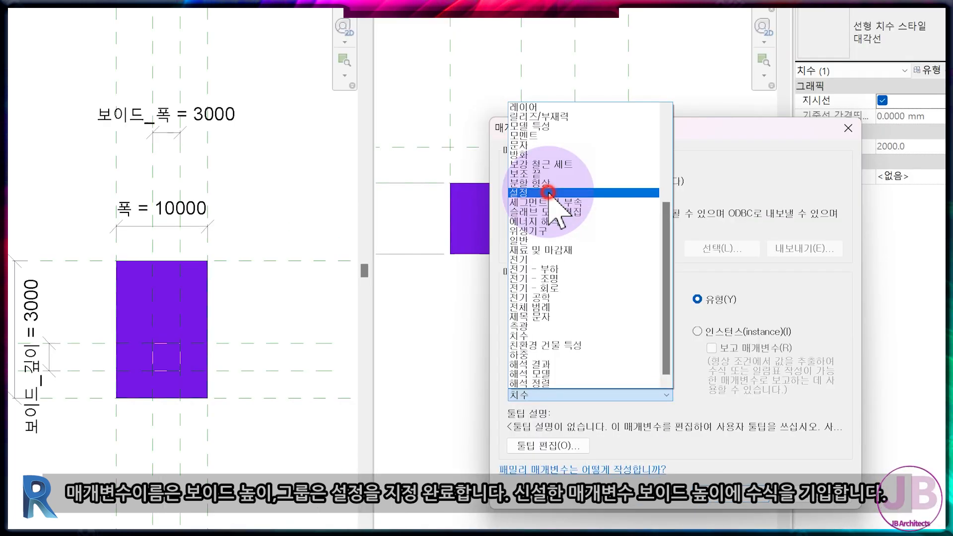
click(548, 193)
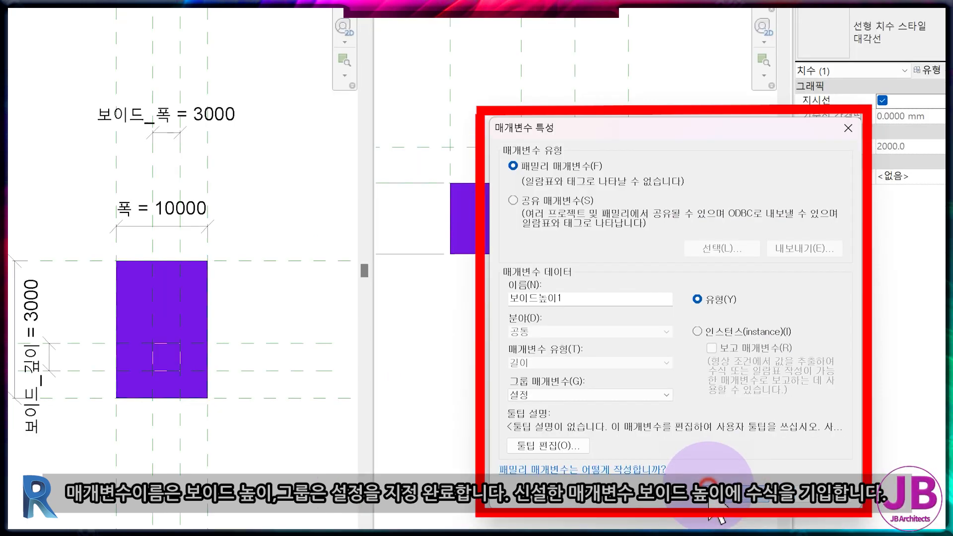
click(710, 499)
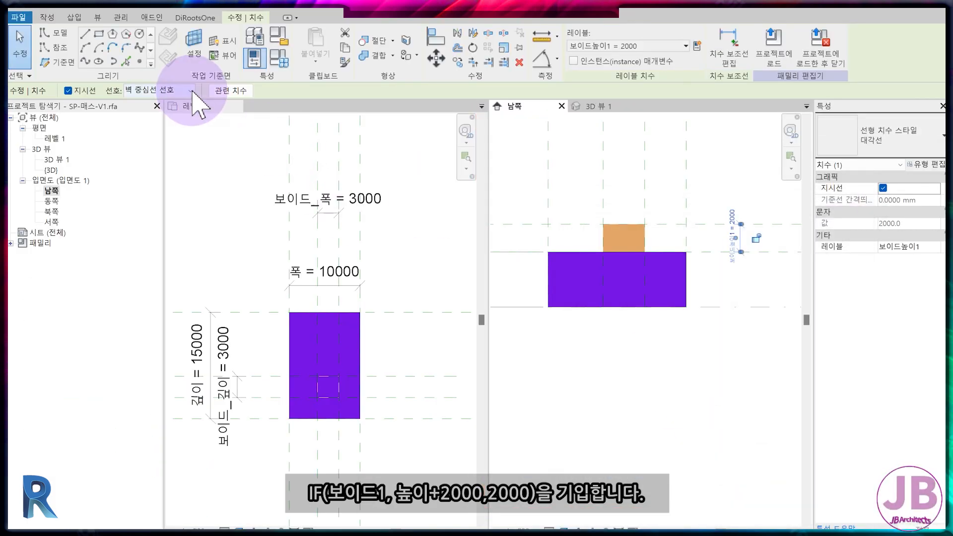
Step: Give the family parameter 보이드높이1 the formula if(보이드1, 높이 + 2000 mm, 2000 mm) and apply it
click(279, 57)
click(125, 202)
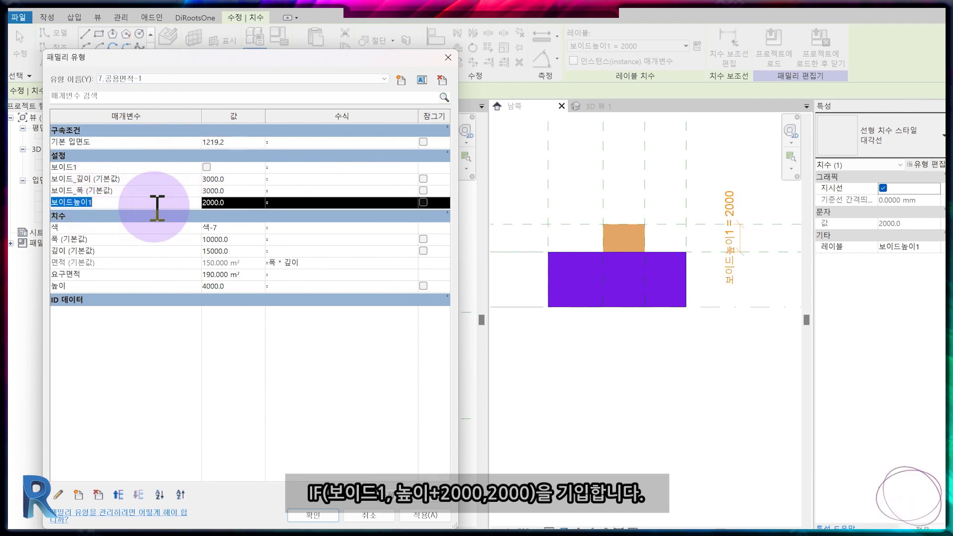
click(288, 203)
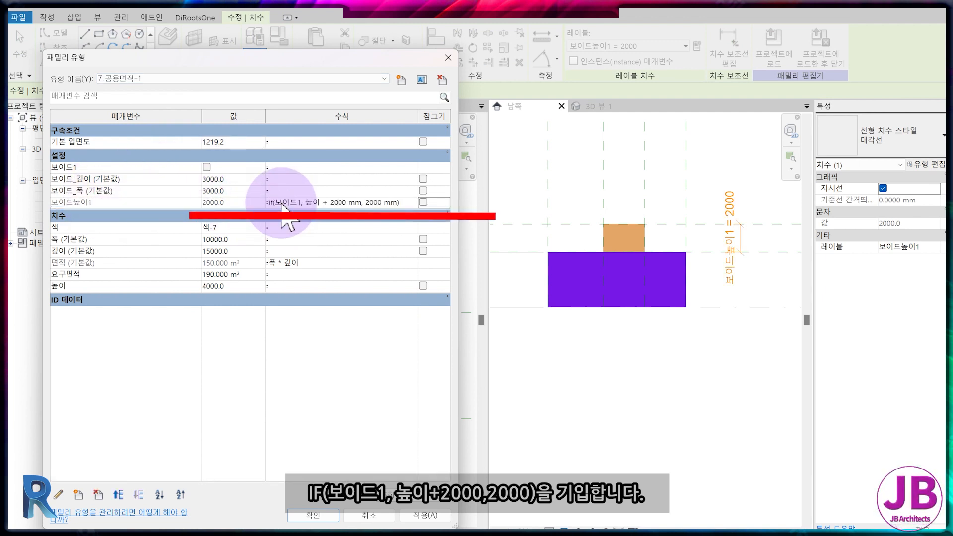
click(425, 515)
Step: Switch on the 보이드1 parameter for the current family type and show the result in 3D 뷰 1
click(206, 167)
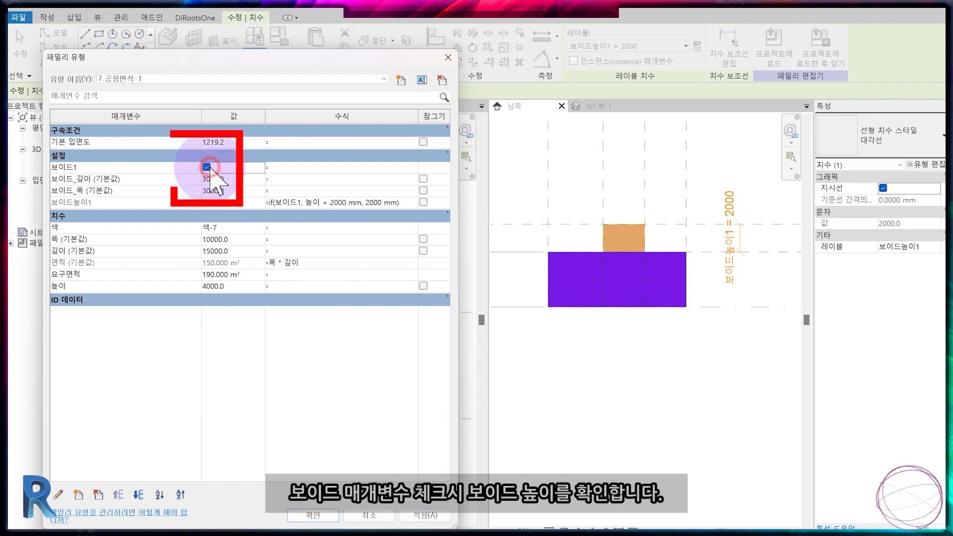
click(426, 516)
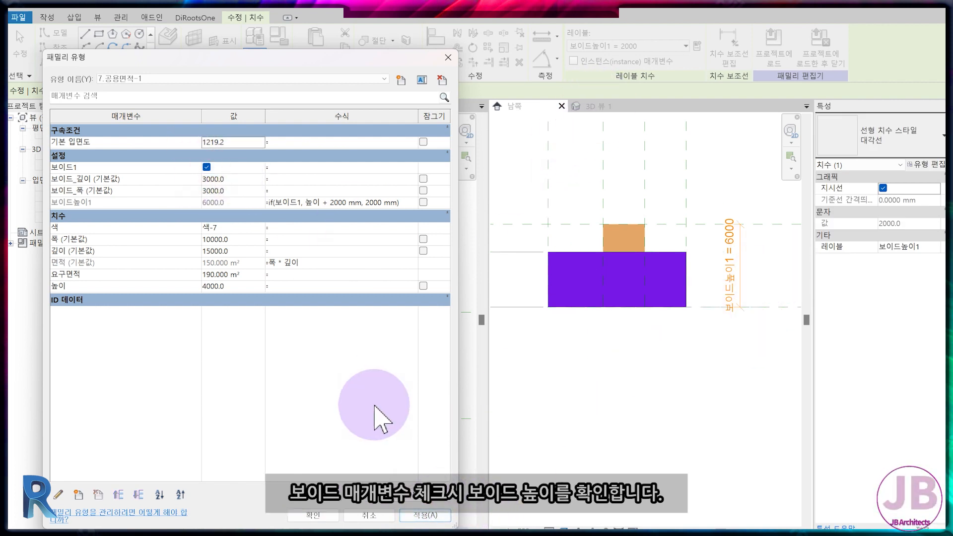
click(312, 516)
click(604, 106)
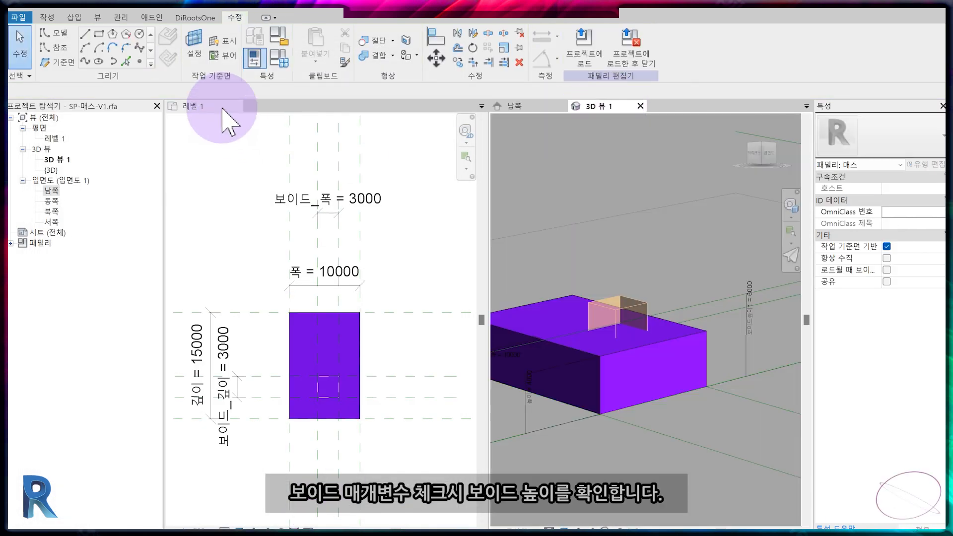
Step: Switch 보이드1 off and on again to check how the void's height responds in the 3D view
click(278, 59)
click(206, 167)
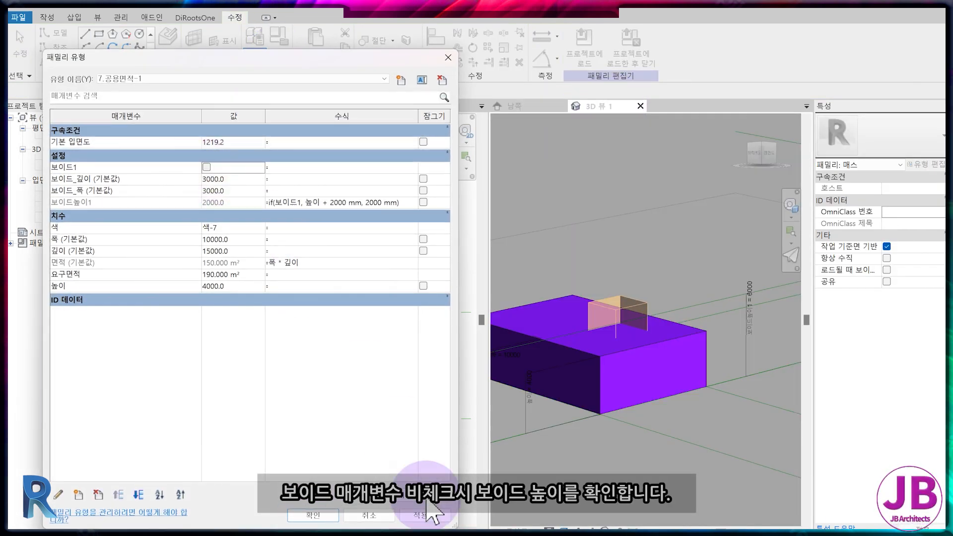
click(207, 167)
click(312, 515)
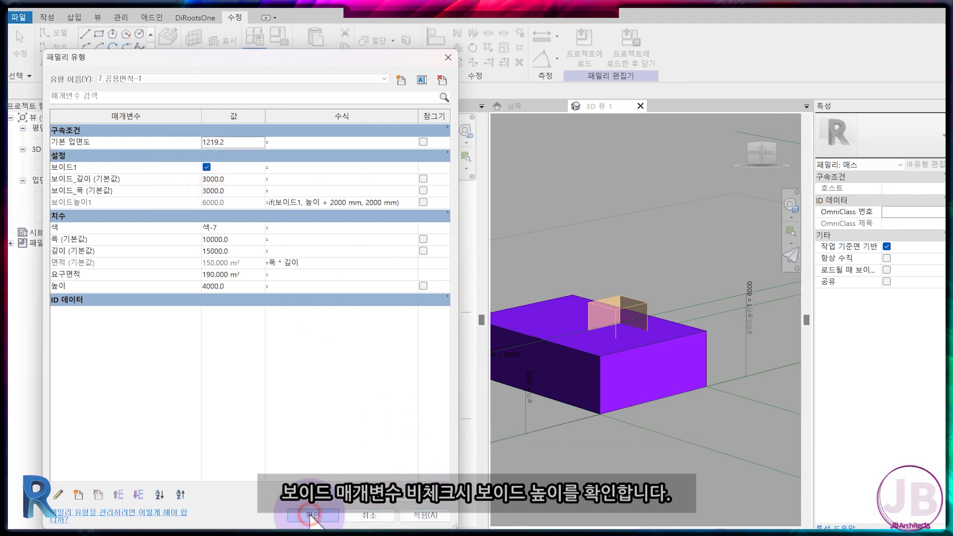
Step: Cut the purple mass with the void form that passes through it
click(640, 354)
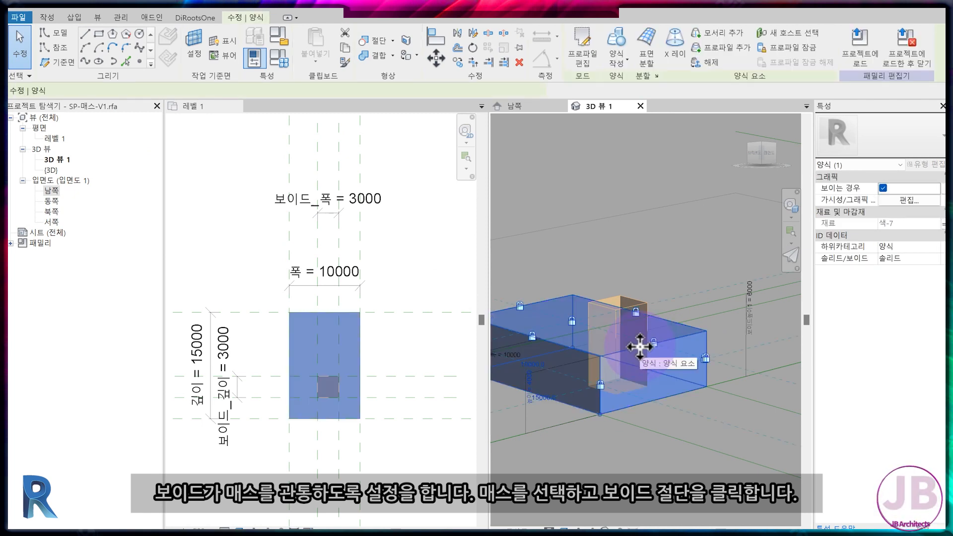
click(375, 42)
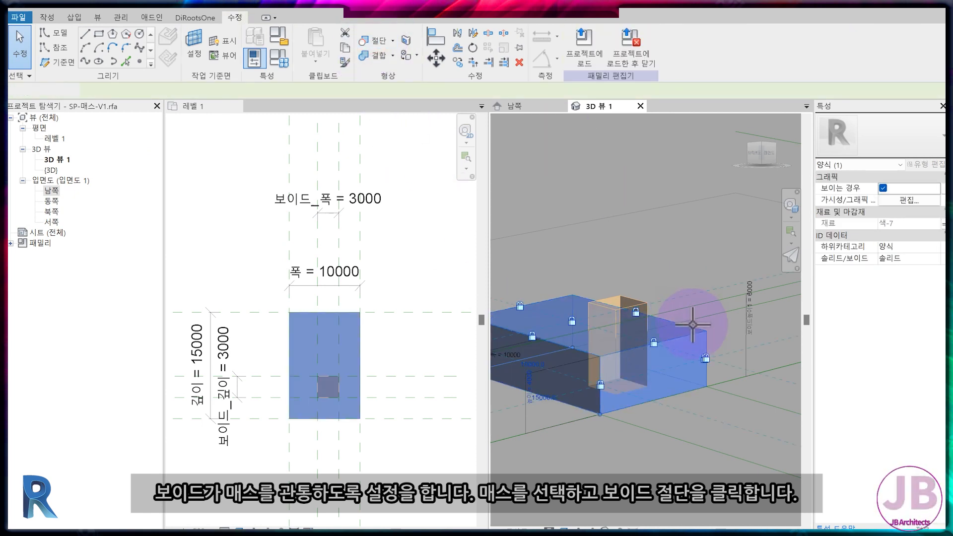
click(681, 336)
click(638, 319)
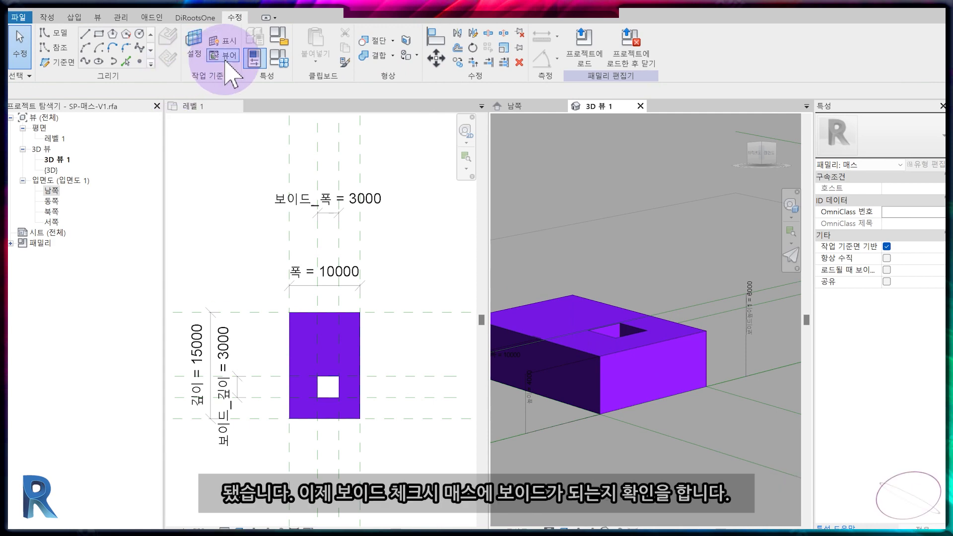
Step: Test the opening in the mass by applying 보이드1 unchecked, then checking it again
click(279, 58)
click(206, 167)
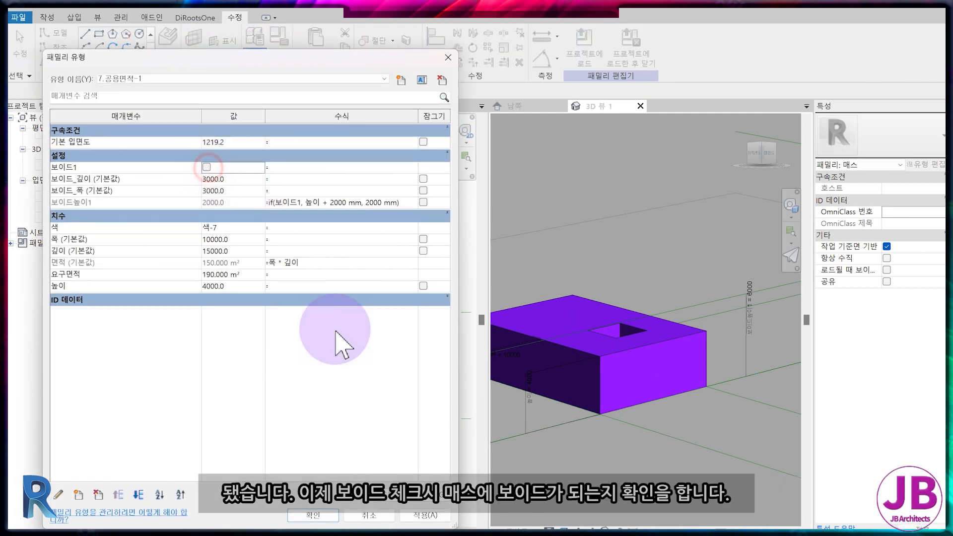
click(420, 514)
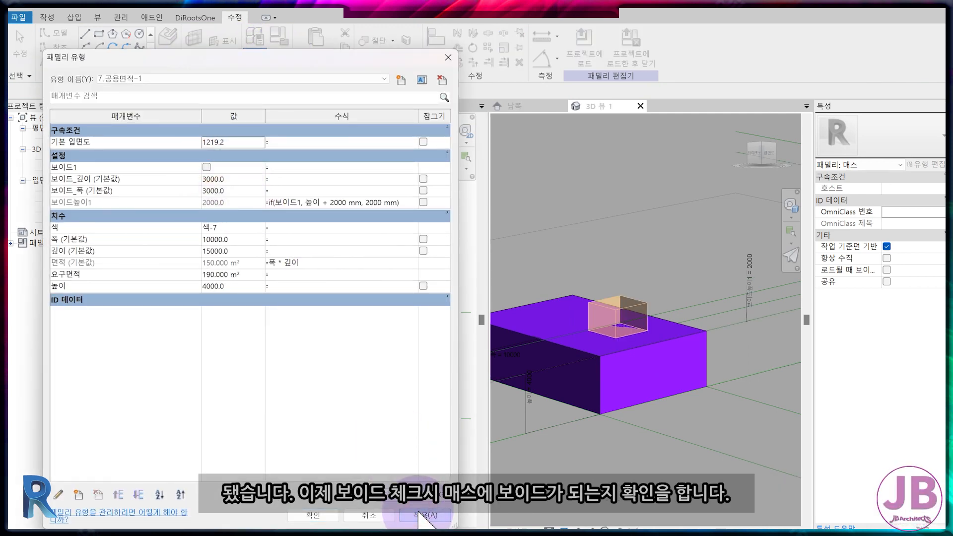
click(206, 167)
click(313, 516)
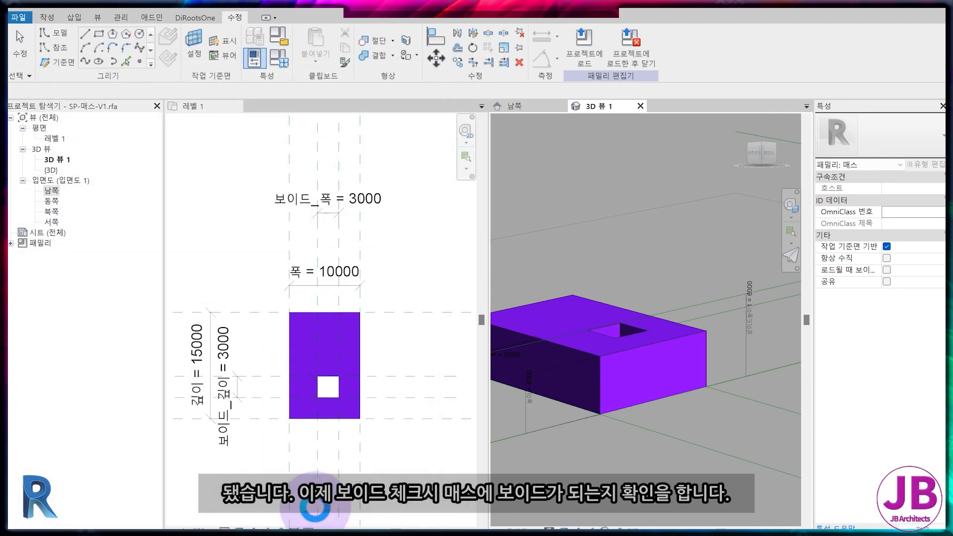
Step: Save the family under the new file name SP-매스-V2-추가.rfa
click(422, 276)
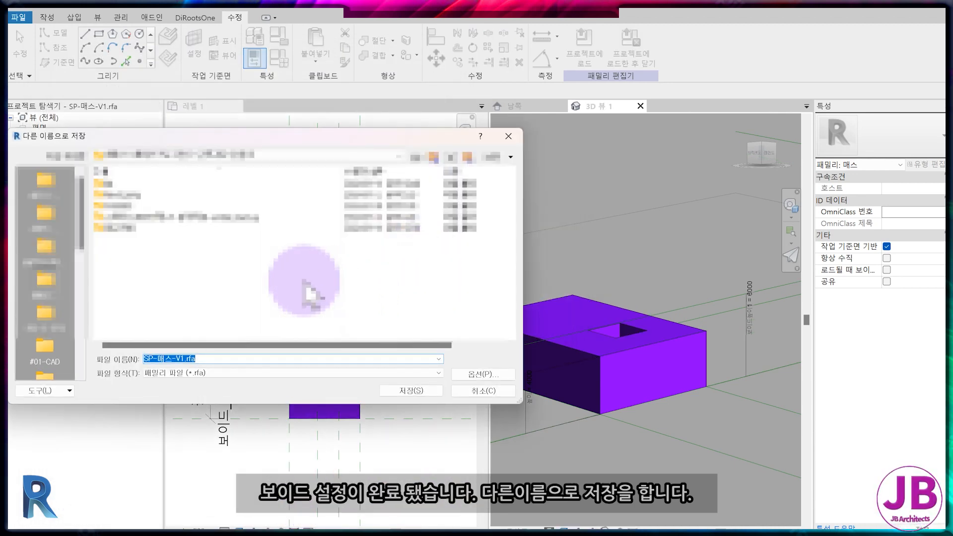
click(182, 358)
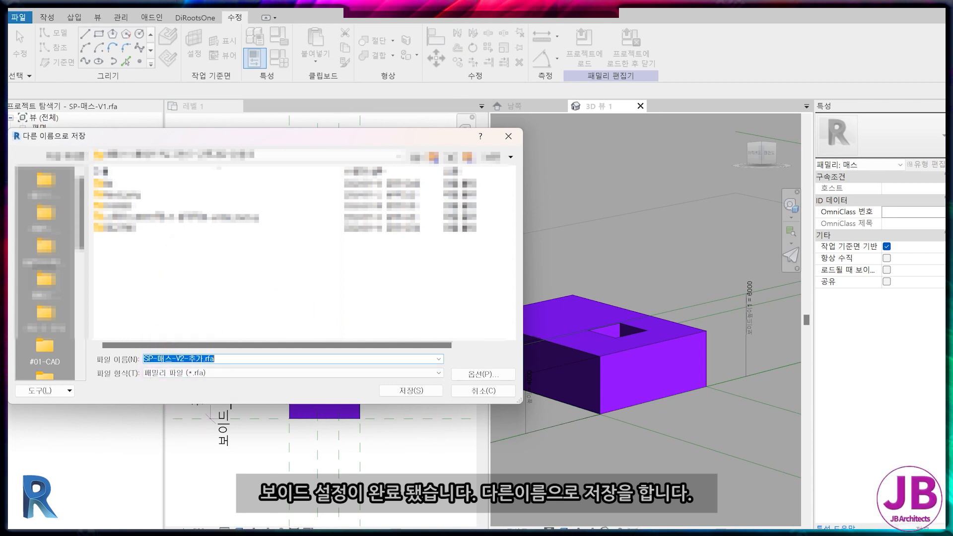
key(Return)
click(193, 392)
click(193, 392)
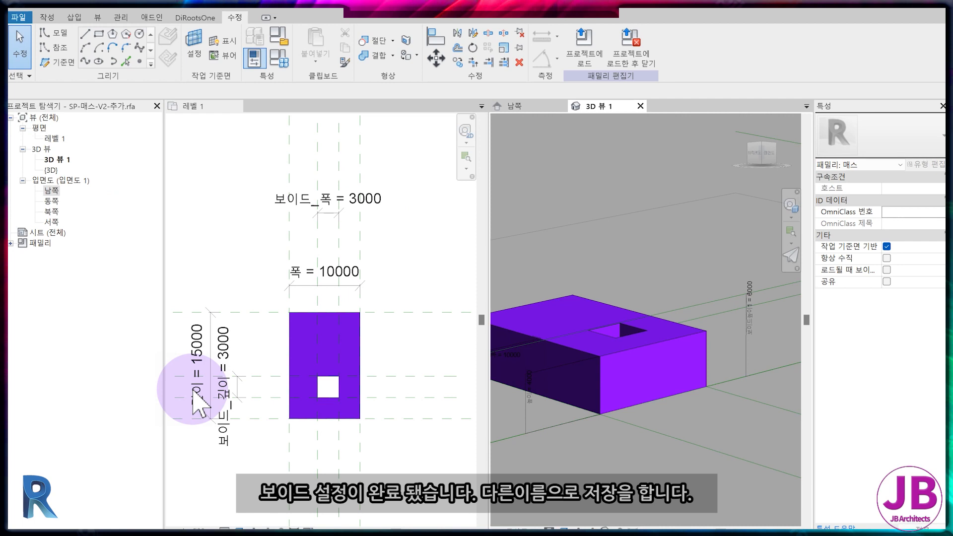
Step: Try moving the void's right-hand reference plane in the 레벨 1 plan to widen 보이드_폭 to 4000
scroll(341, 244, up, 2)
click(345, 234)
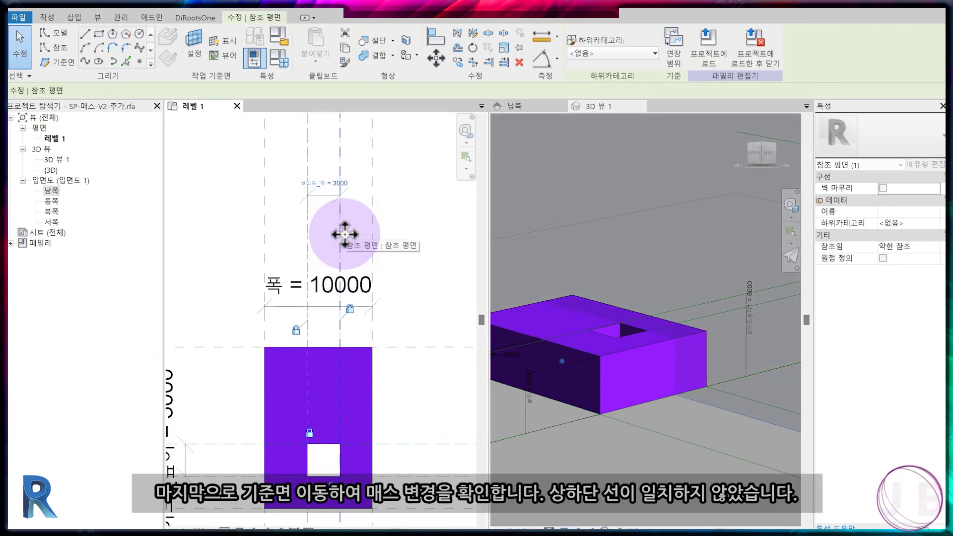
mouse_move(345, 234)
mouse_down()
mouse_move(374, 266)
mouse_move(352, 237)
mouse_up()
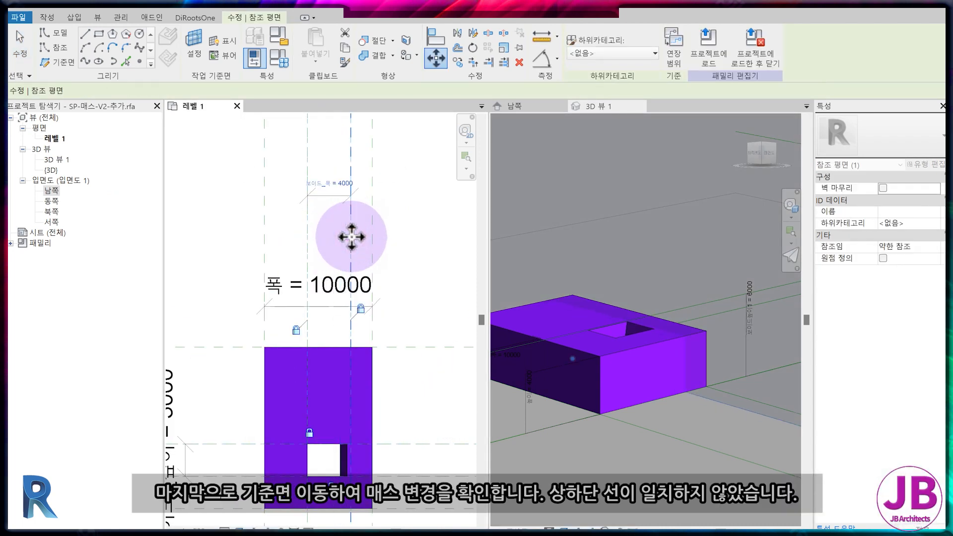
scroll(348, 466, up, 4)
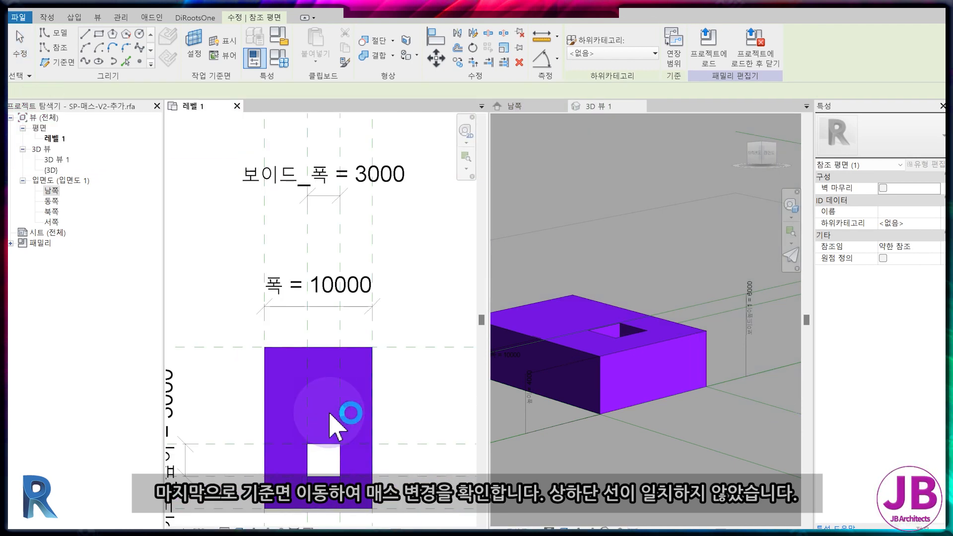
key(Escape)
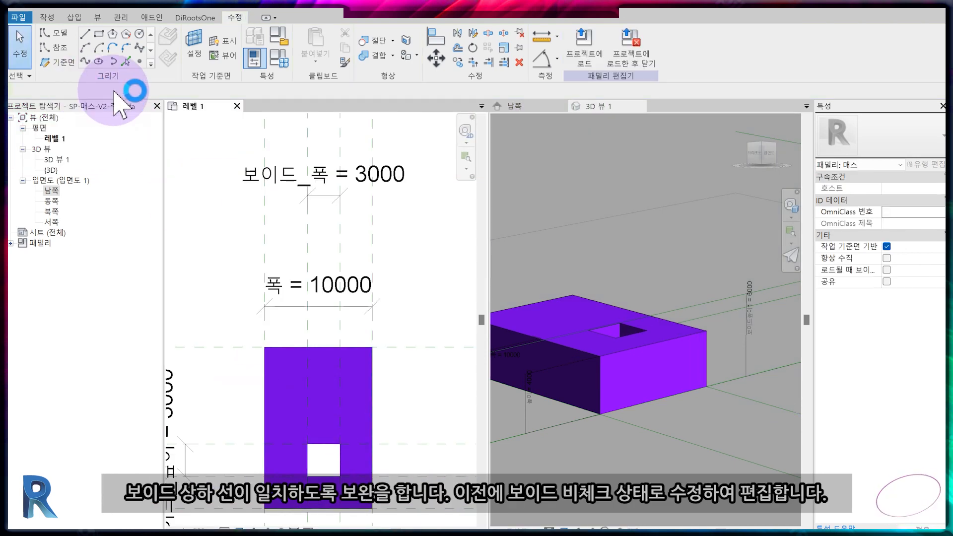
Step: Switch off the 보이드1 parameter in the family types and apply the change
click(278, 59)
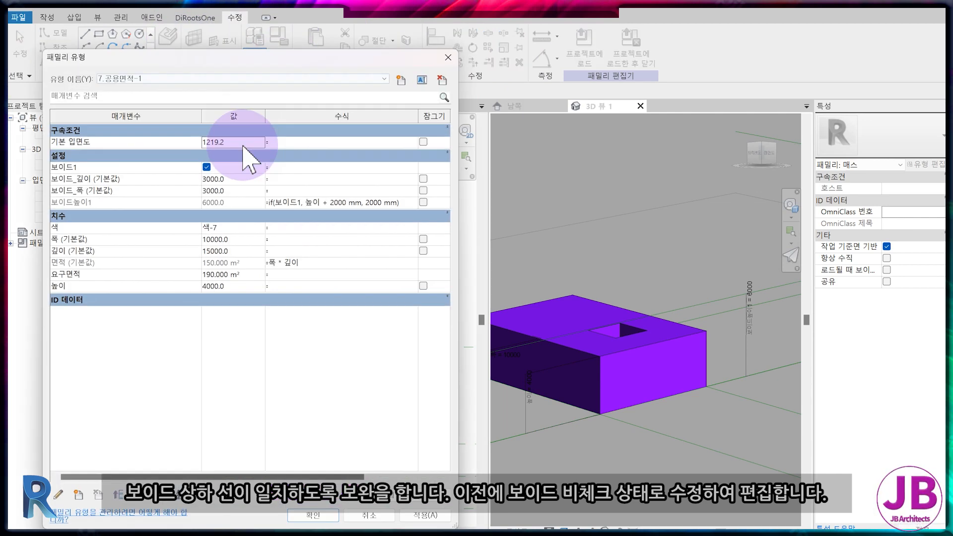
click(207, 167)
click(423, 515)
click(313, 515)
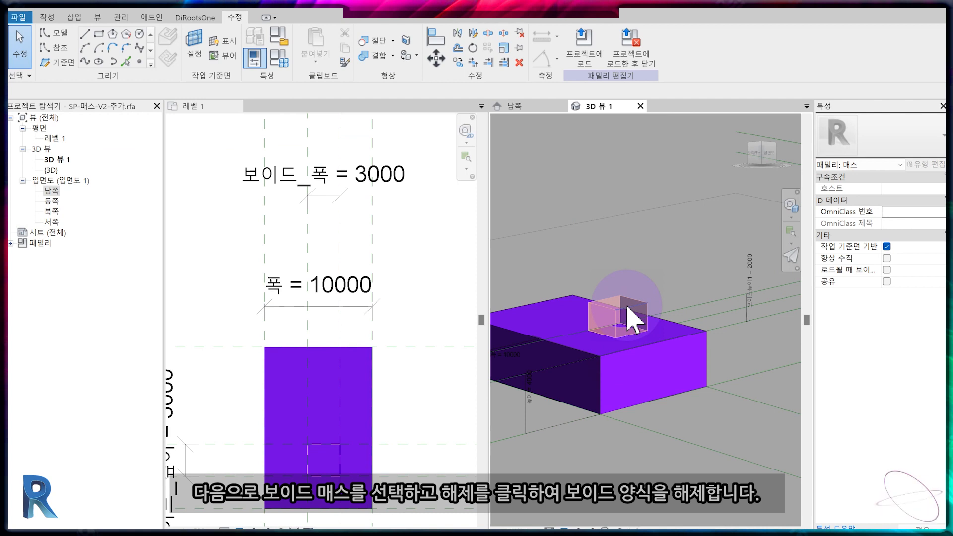
Step: Dissolve the void form back into its profile lines, removing the unsatisfied constraints
click(612, 320)
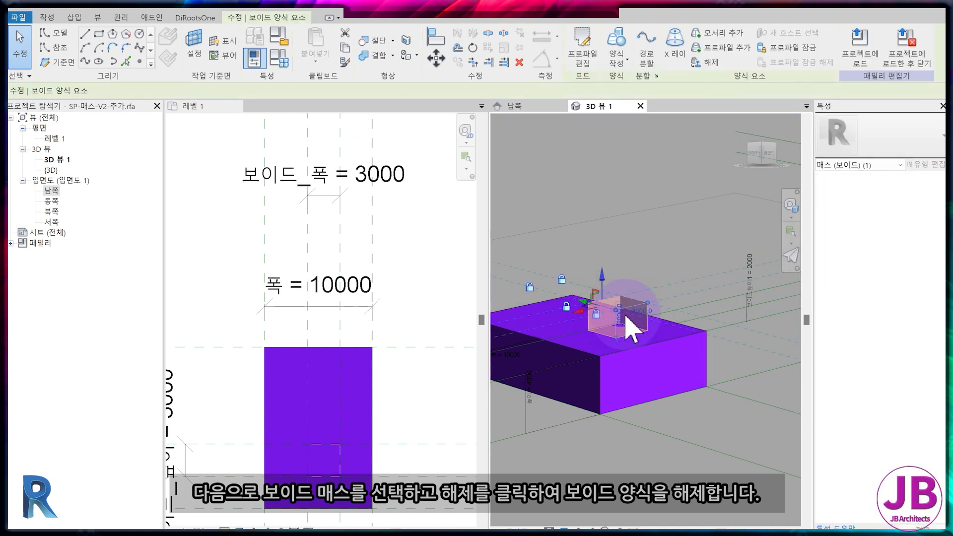
click(718, 64)
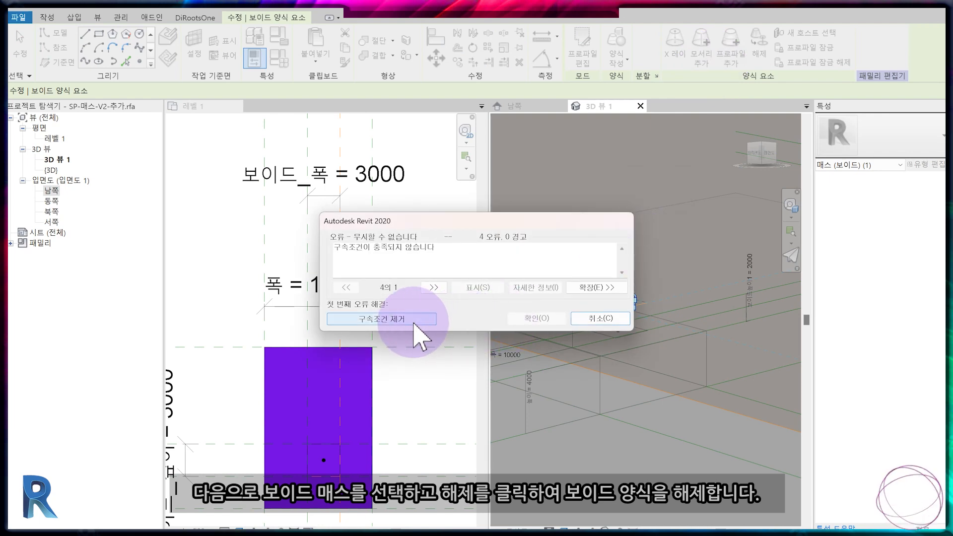
click(414, 321)
Step: Align the lower rectangle's model lines with the matching lines of the upper rectangle and lock them together
scroll(642, 347, up, 3)
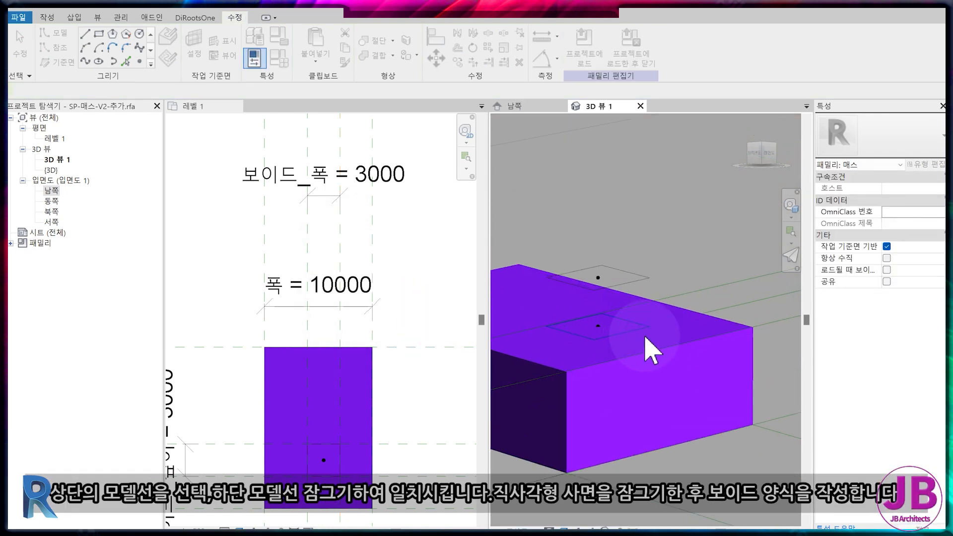
key(a)
key(l)
click(633, 282)
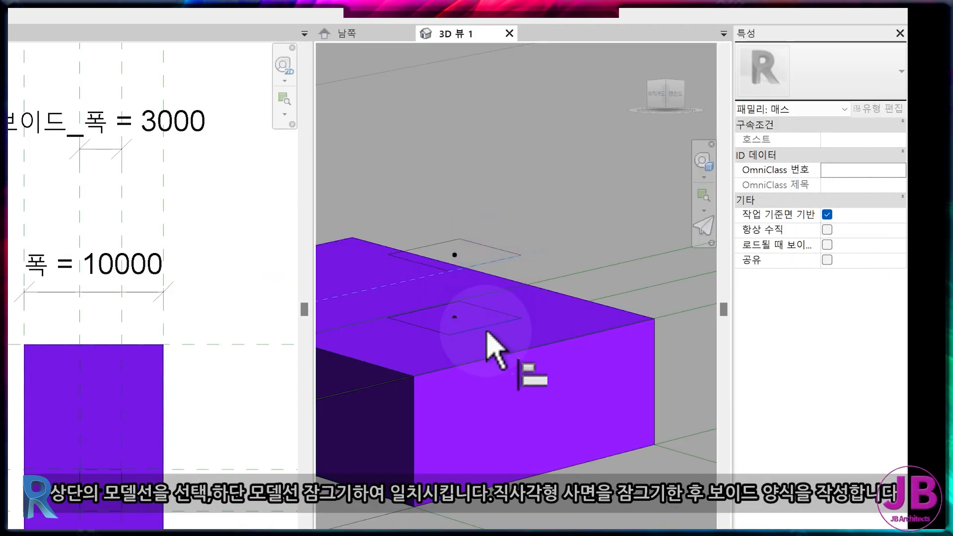
click(485, 326)
click(489, 248)
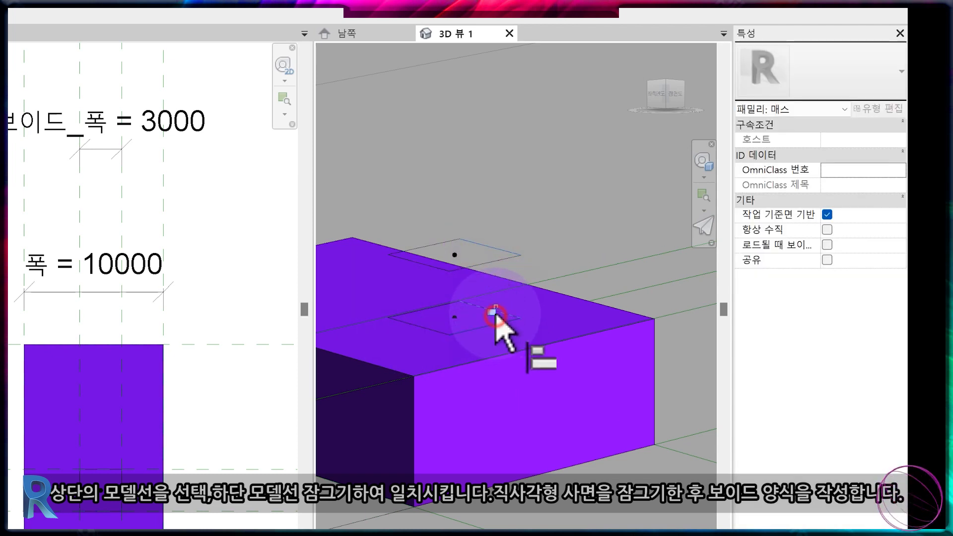
click(493, 312)
scroll(423, 323, up, 2)
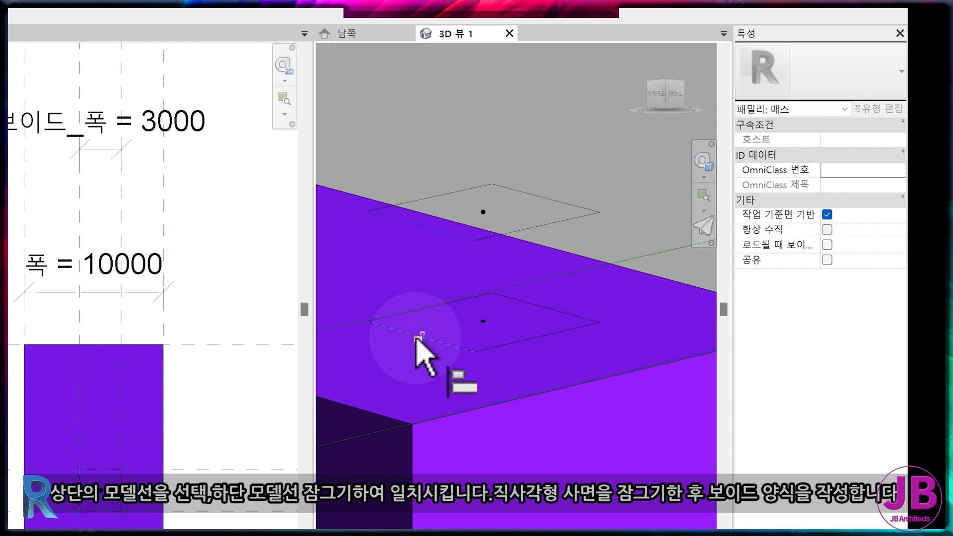
scroll(466, 352, down, 3)
key(Escape)
Step: Create a void form from the model lines of the upper and lower rectangles
key(Tab)
click(446, 305)
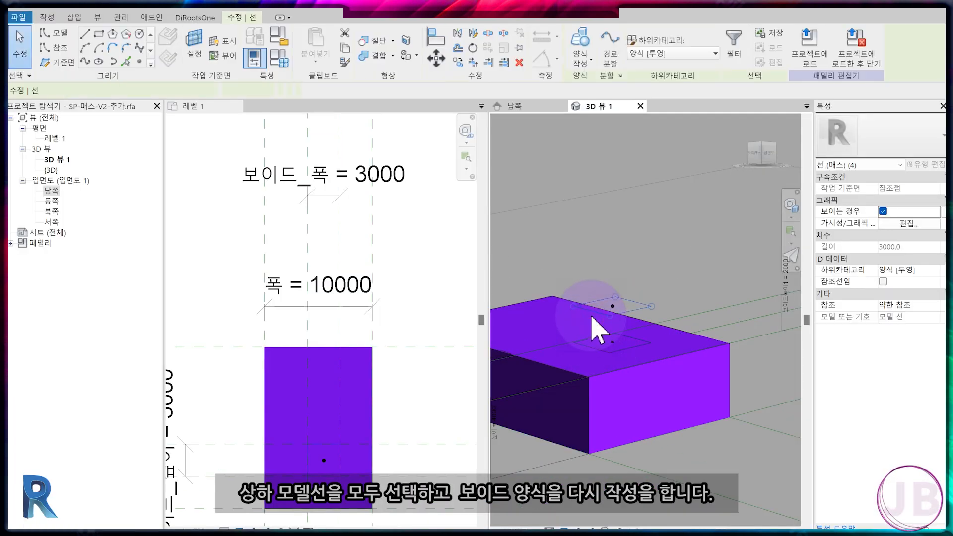
ctrl+click(586, 347)
click(580, 57)
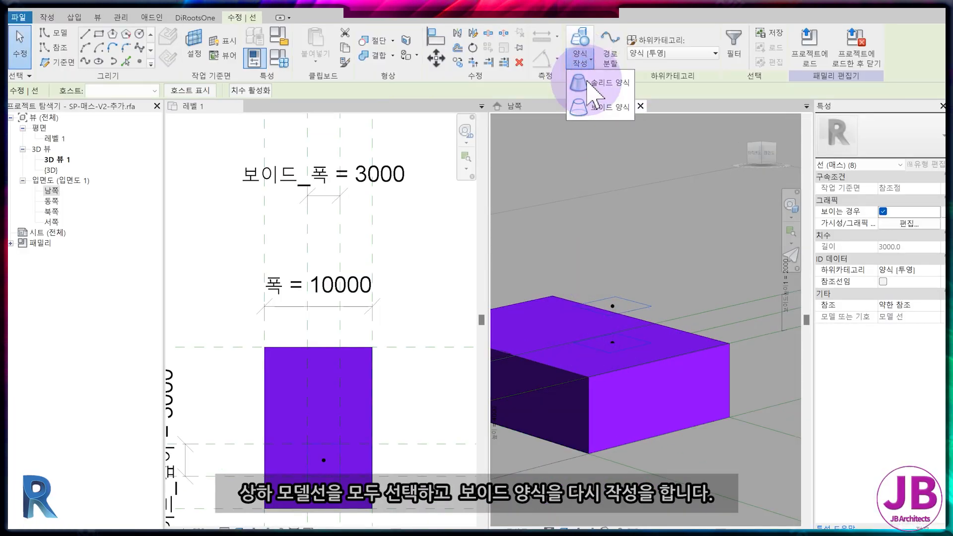
click(600, 108)
shift+middle_drag(617, 323, 603, 389)
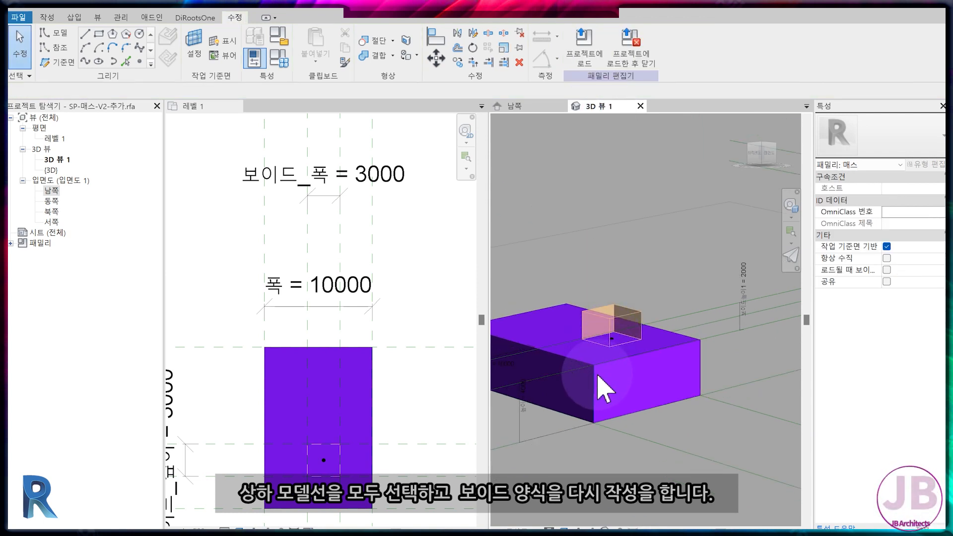
Step: Align the void form's faces with the surrounding reference planes in the 레벨 1 plan and lock them
middle_drag(345, 328, 364, 246)
key(a)
key(l)
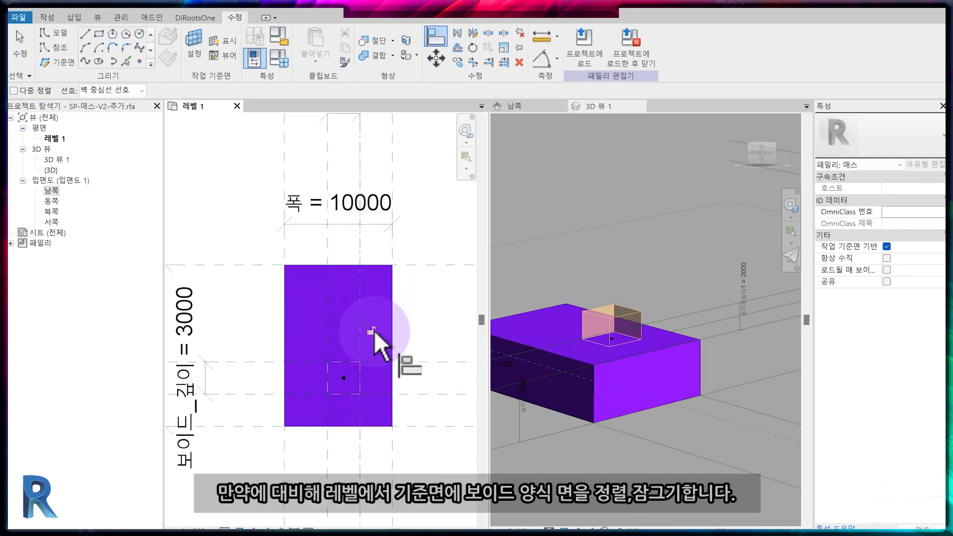
click(327, 373)
click(317, 309)
click(336, 351)
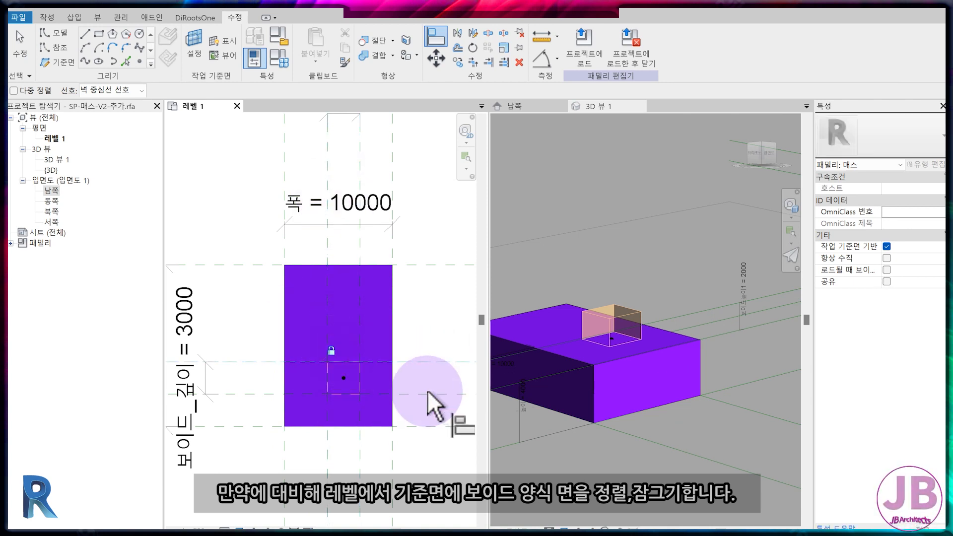
click(428, 391)
click(335, 395)
click(309, 405)
Step: Check the void form's bottom constraints in the 남쪽 elevation and display that view as wireframe
click(509, 108)
scroll(626, 228, up, 3)
key(Escape)
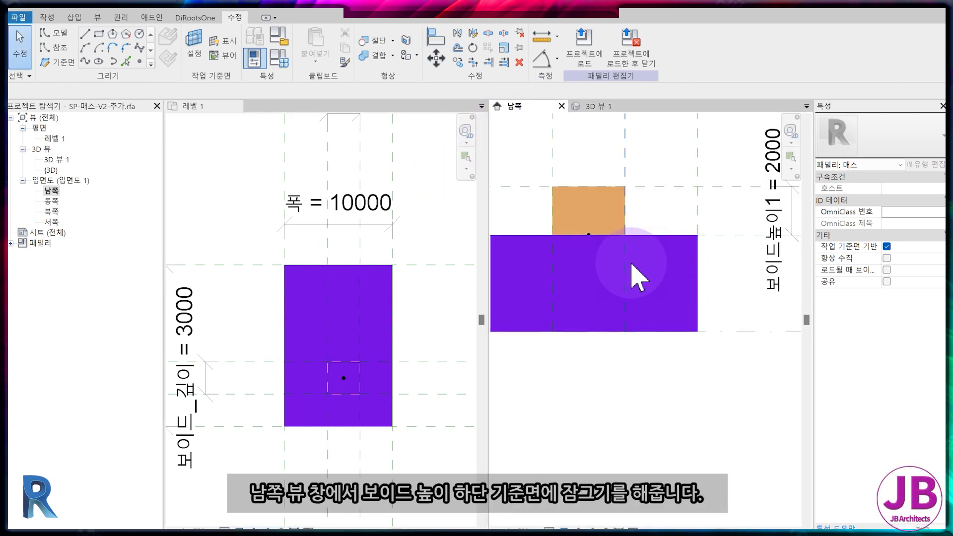
scroll(621, 288, up, 2)
click(621, 284)
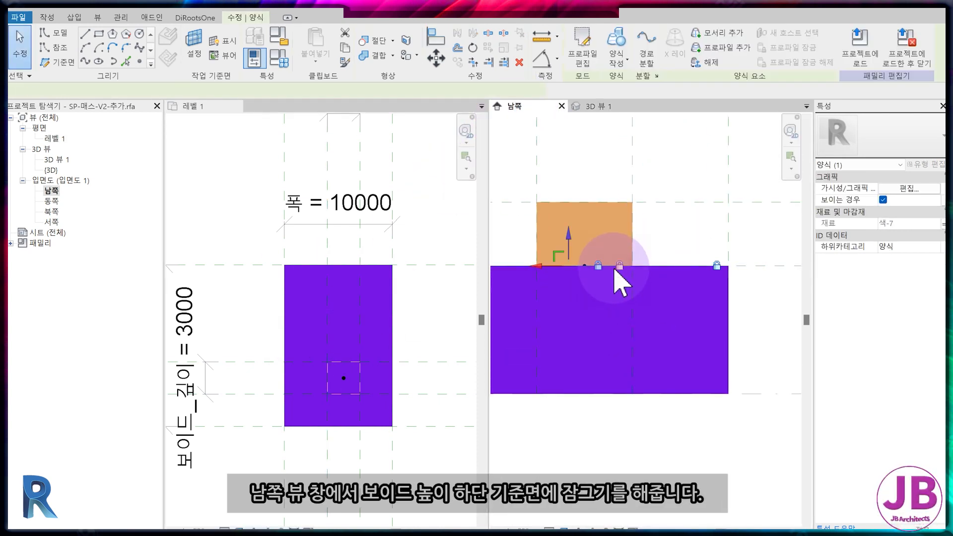
key(Escape)
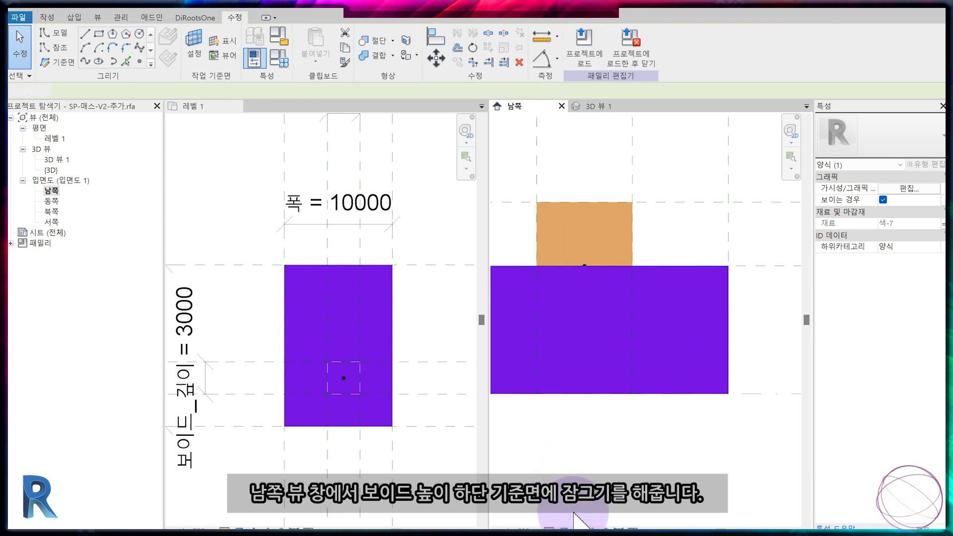
click(564, 529)
click(568, 463)
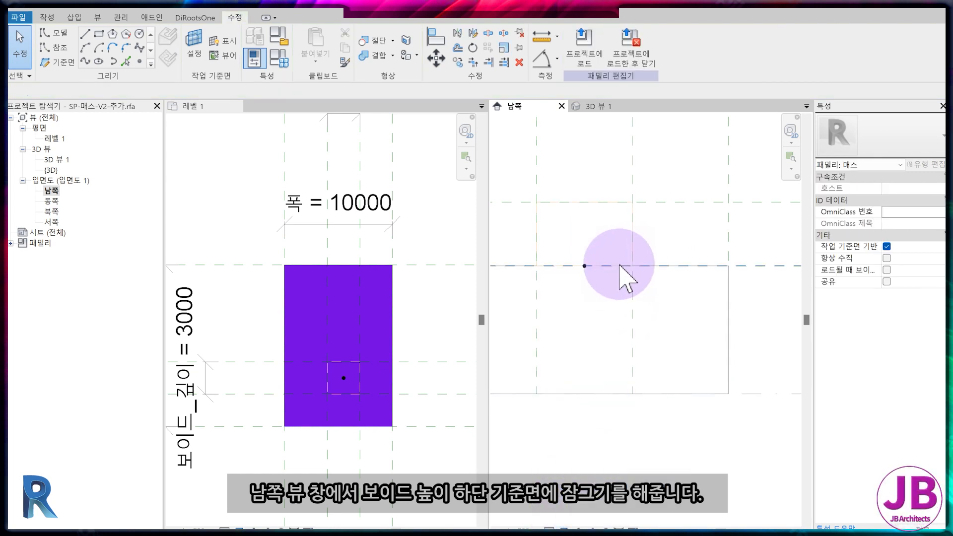
Step: Remove the 보이드높이1 label from the void height dimension in the 남쪽 elevation
scroll(623, 271, down, 1)
click(772, 280)
click(747, 253)
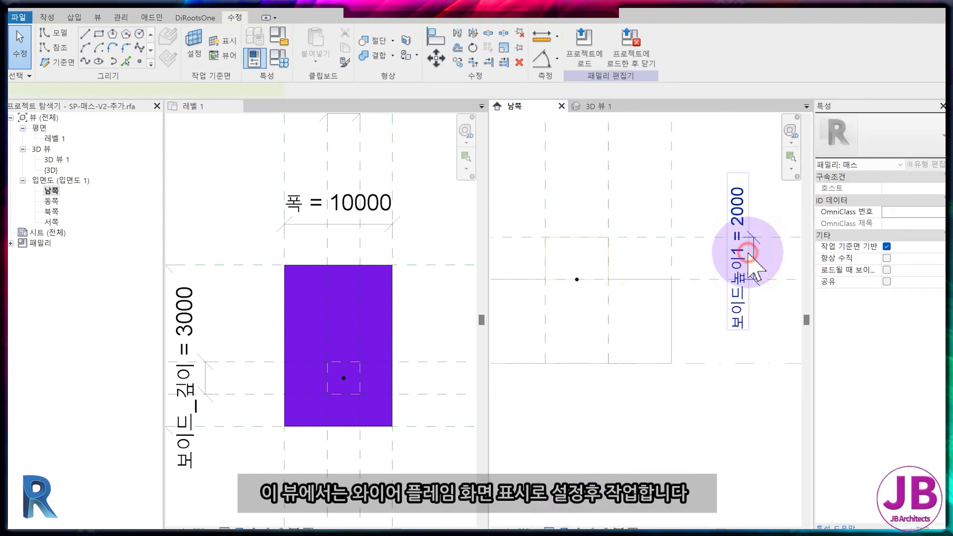
click(648, 46)
click(625, 75)
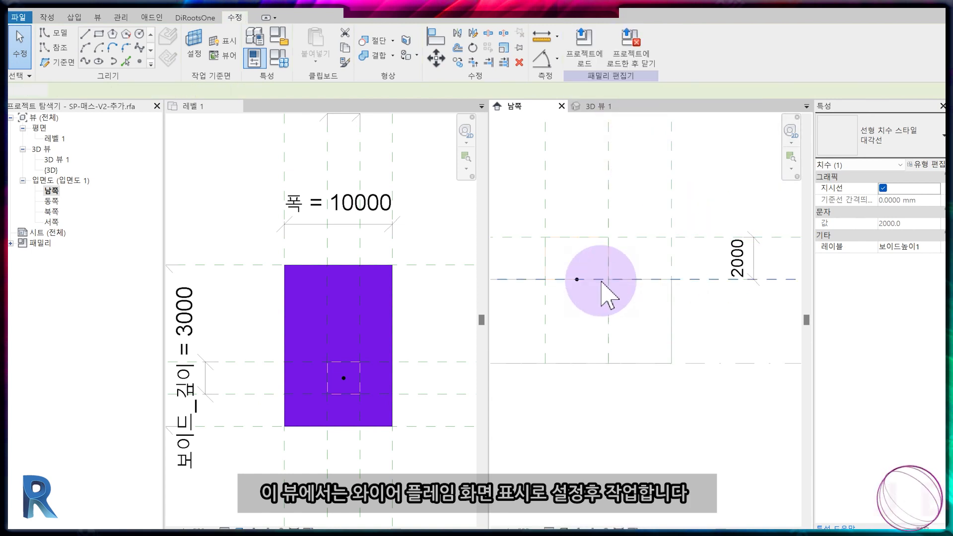
Step: Lower the void's bottom reference plane to about 2800 mm below the upper one, then align the void's bottom edge to it and lock it
key(Escape)
click(716, 280)
drag(607, 259, 606, 276)
click(443, 282)
scroll(458, 295, down, 1)
key(a)
key(l)
click(507, 279)
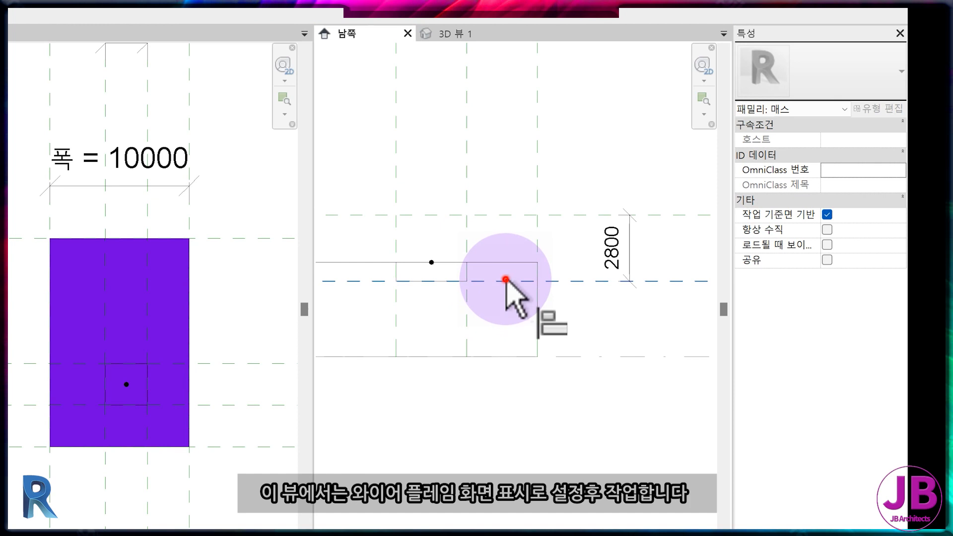
click(436, 283)
click(502, 296)
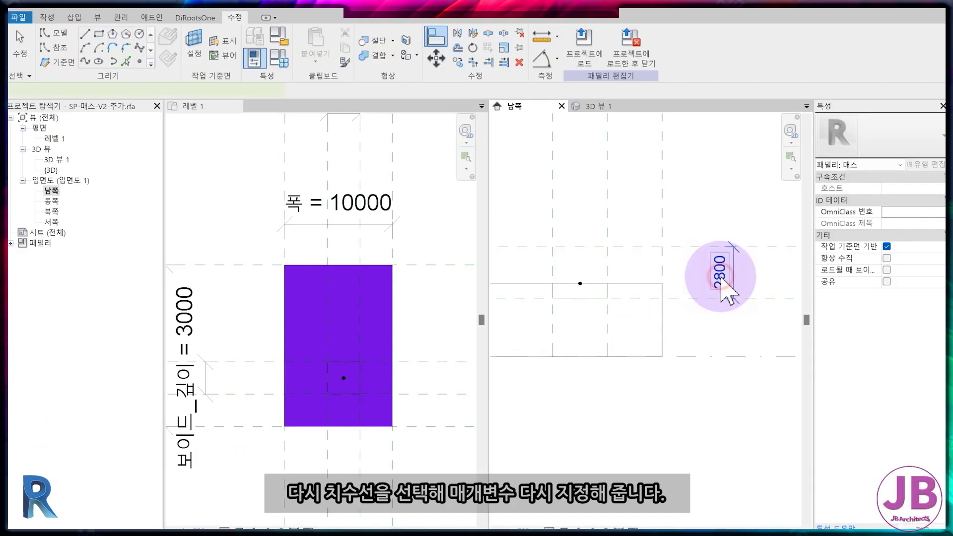
Step: Assign the 보이드높이1 parameter to the void height dimension again
key(Escape)
click(614, 248)
click(615, 48)
click(639, 164)
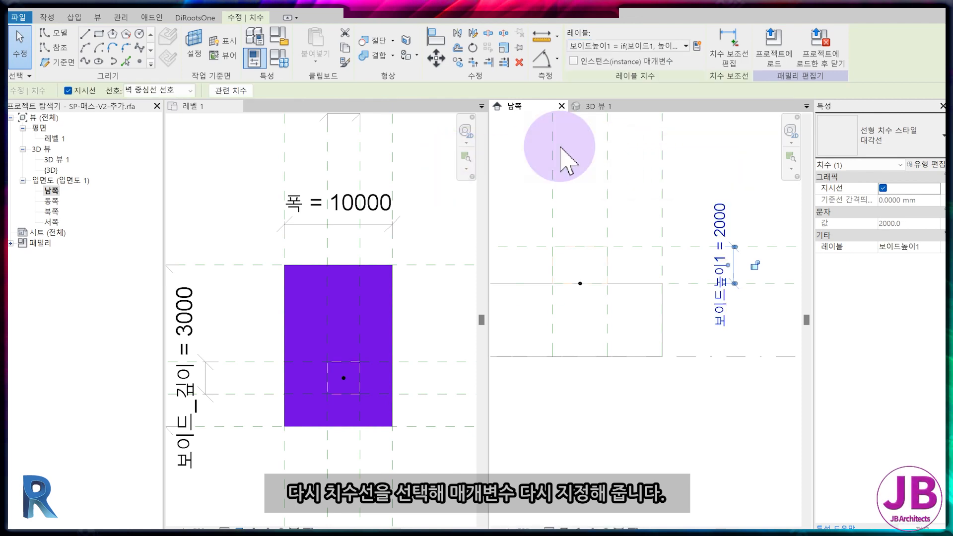
Step: Test the void in 3D 뷰 1 by applying 보이드1 switched on and then off in the family types
click(607, 106)
key(Escape)
click(276, 61)
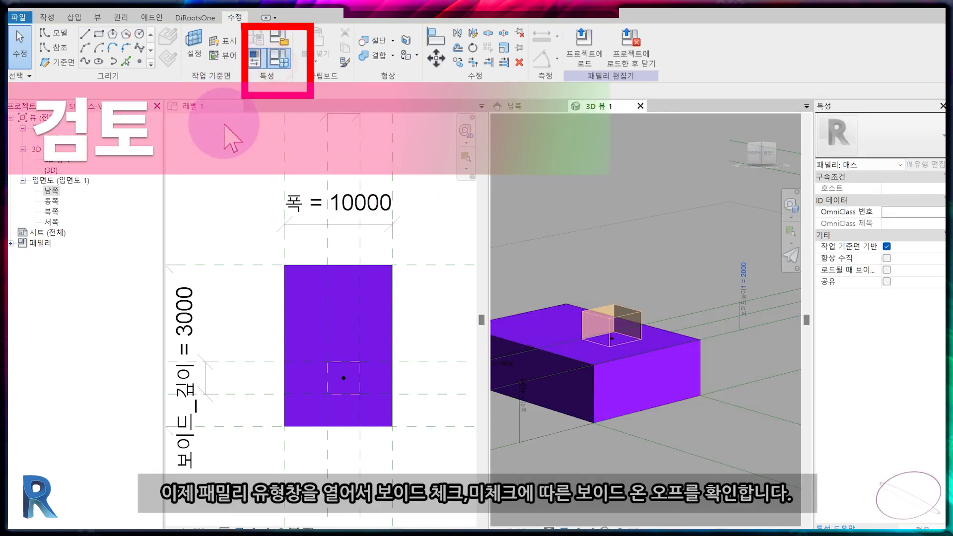
click(207, 167)
click(430, 514)
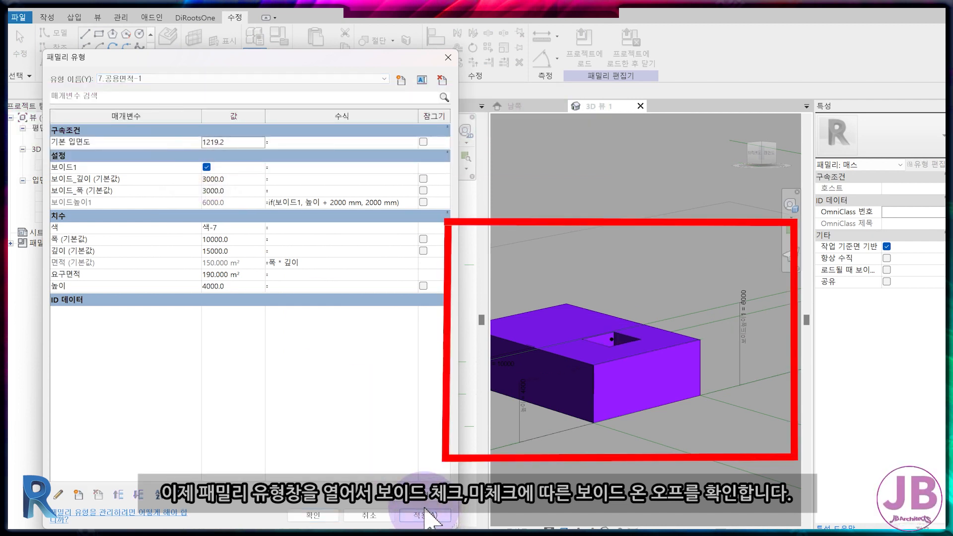
click(207, 167)
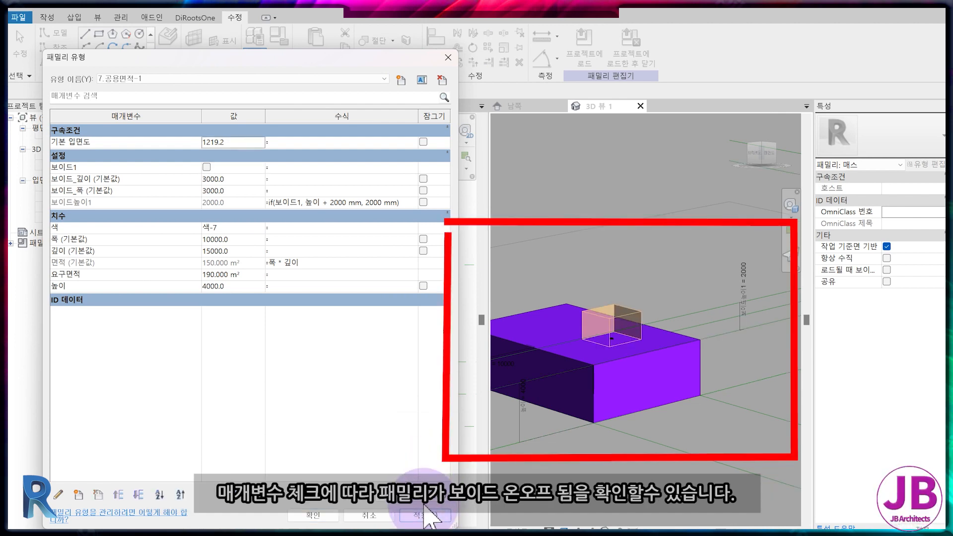
click(312, 516)
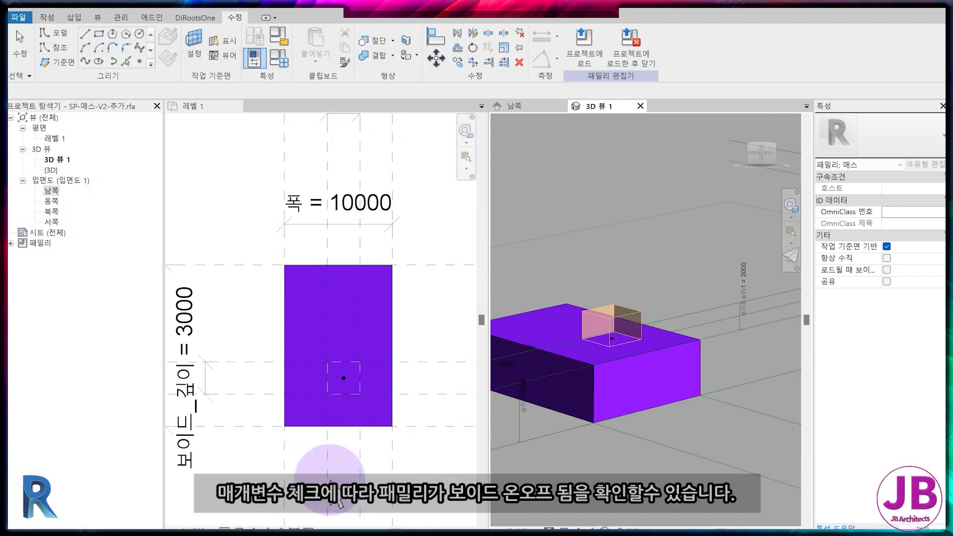
Step: Move the void's two vertical reference planes together toward the mass's right edge in the 레벨 1 plan
scroll(634, 404, down, 3)
scroll(422, 292, down, 3)
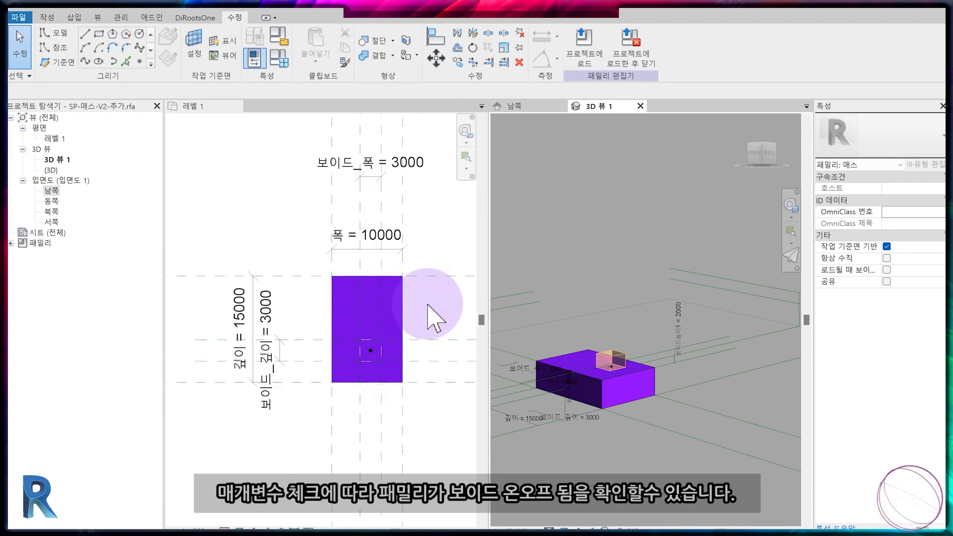
scroll(430, 305, up, 1)
middle_drag(424, 317, 385, 310)
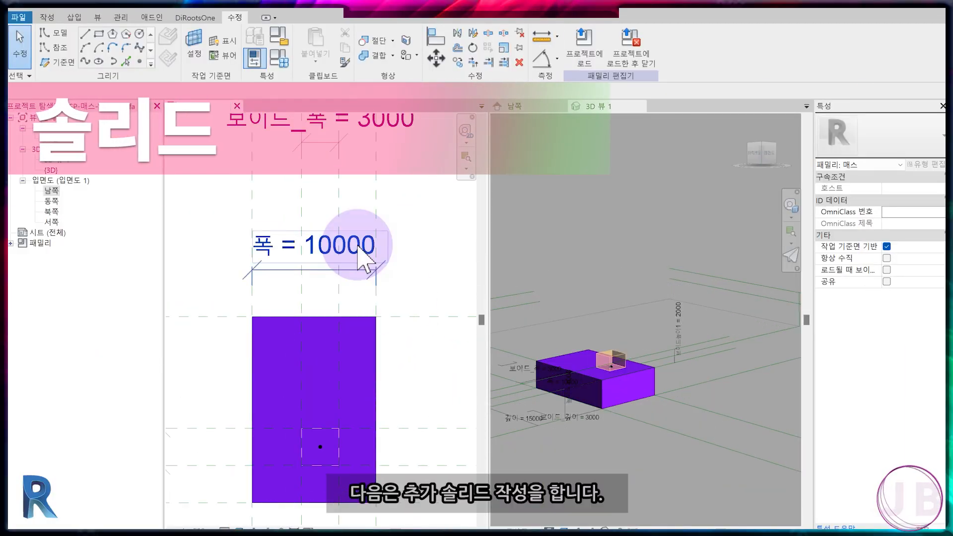
middle_drag(358, 246, 369, 246)
scroll(366, 235, up, 1)
drag(373, 202, 284, 193)
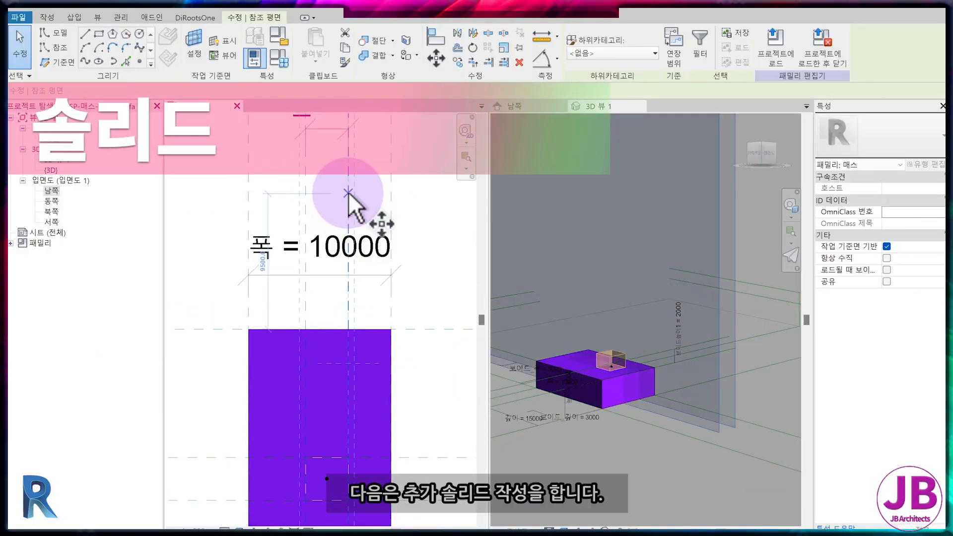
scroll(331, 298, down, 2)
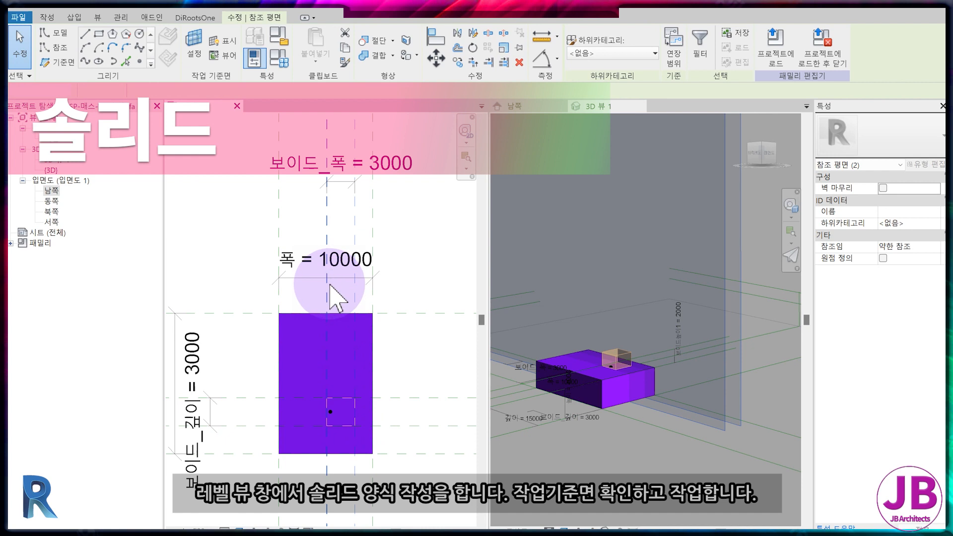
key(Escape)
scroll(339, 302, down, 1)
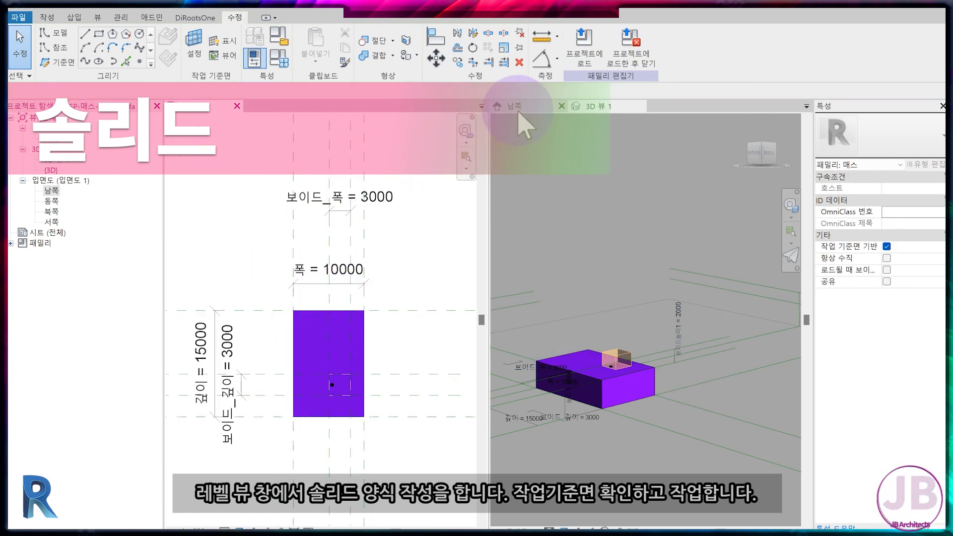
Step: Check the upper reference plane's name in the 남쪽 elevation and set 참조 평면 : 상단고정 as the work plane for the 레벨 1 plan
click(516, 107)
click(685, 247)
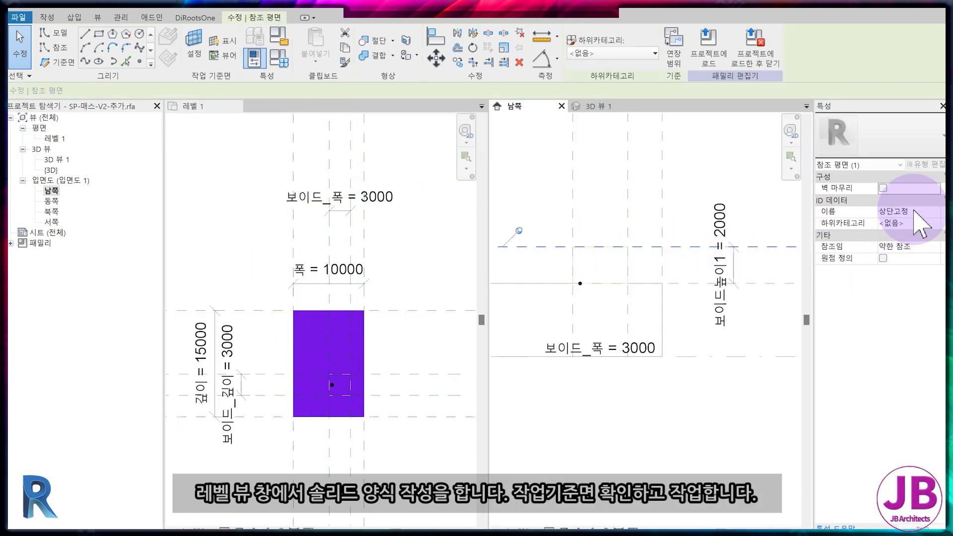
click(315, 251)
click(194, 45)
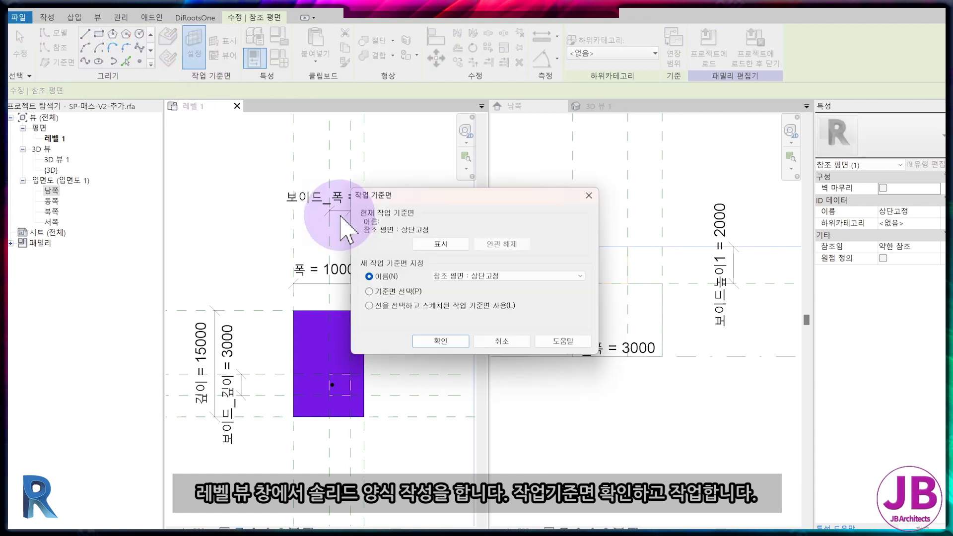
click(440, 341)
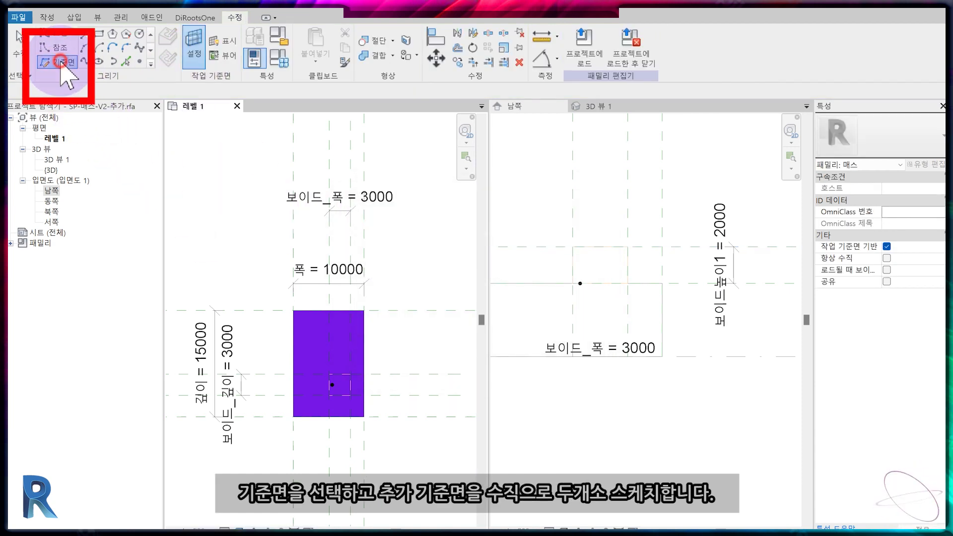
Step: Sketch two vertical reference planes about 6500 mm apart, one inside and one outside the mass's left edge
click(61, 63)
click(318, 442)
click(318, 154)
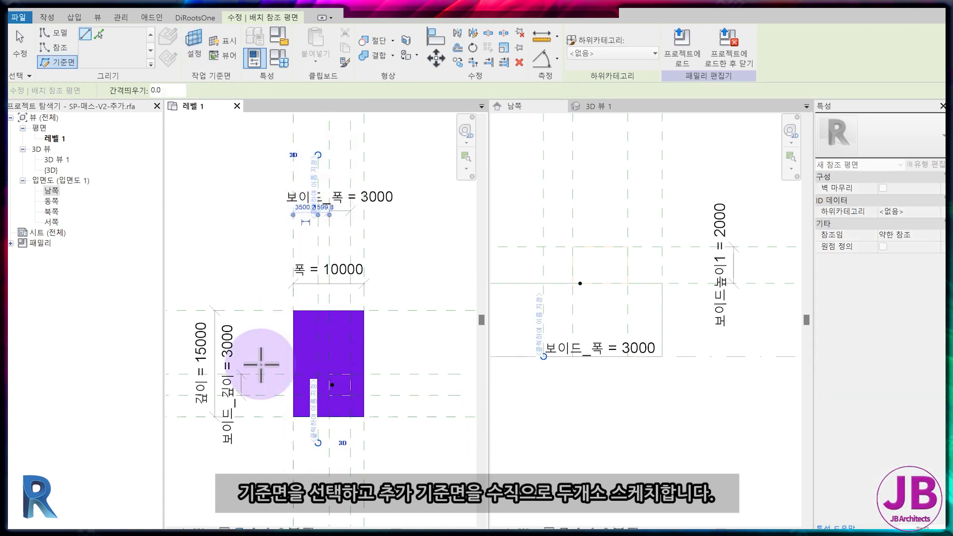
click(271, 443)
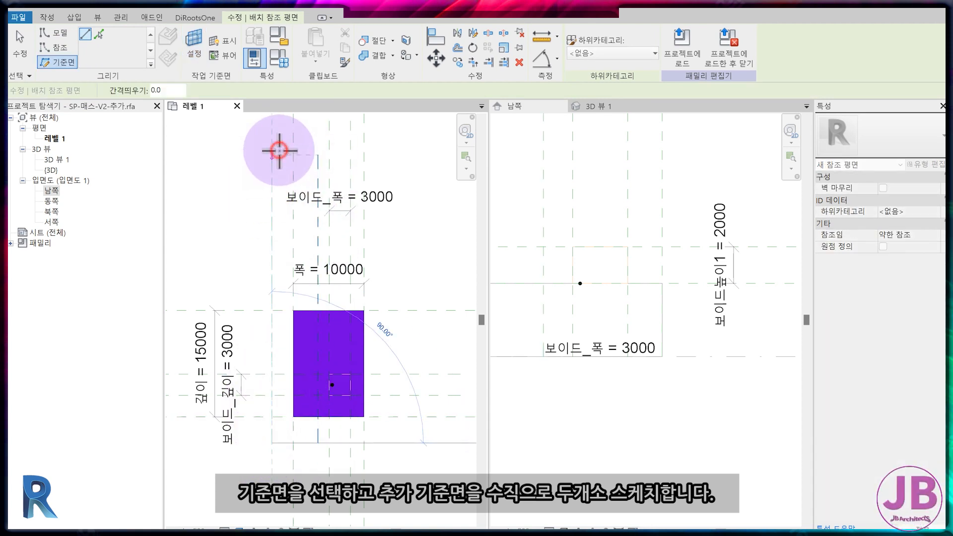
click(280, 150)
scroll(259, 196, up, 1)
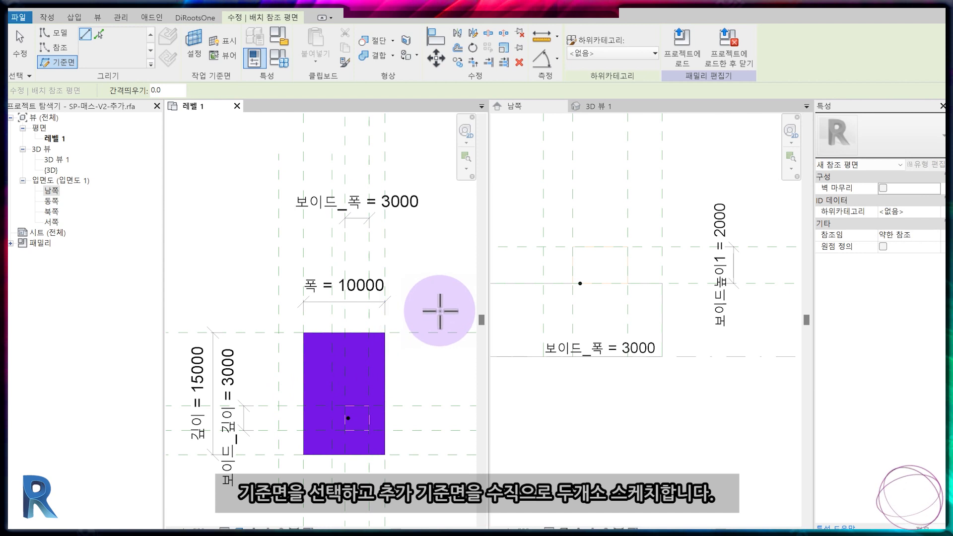
Step: Sketch two horizontal reference planes about 5250 mm apart above the mass's top edge, the lower one about 2430 mm from it
click(447, 369)
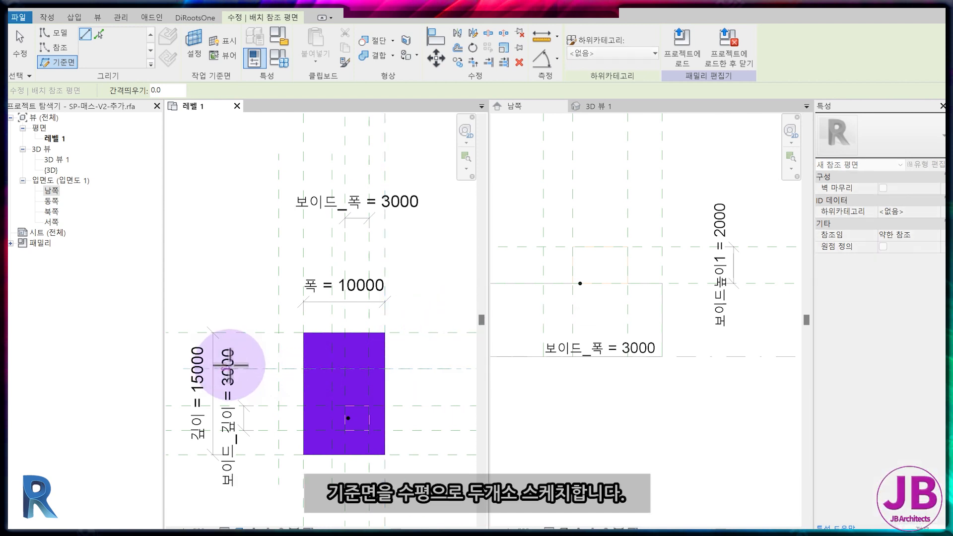
key(Escape)
click(443, 313)
click(200, 314)
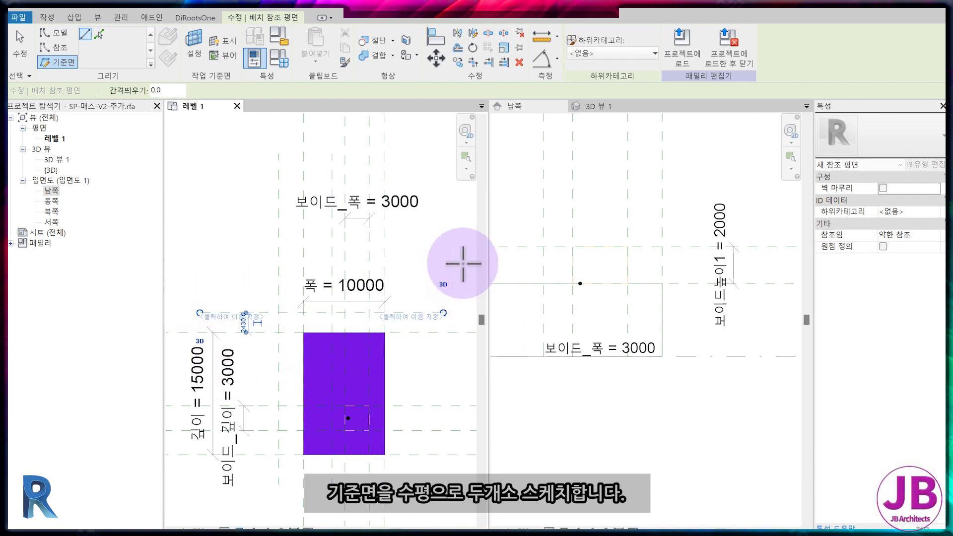
middle_drag(267, 326, 283, 357)
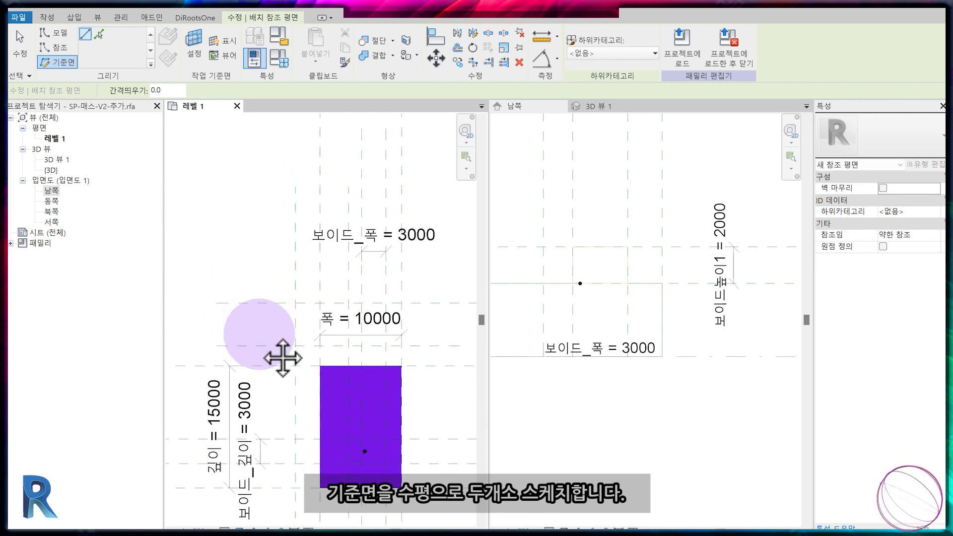
click(451, 191)
Step: Dimension the spacing between the two new vertical reference planes and between the two new horizontal ones in the 레벨 1 plan
key(d)
key(i)
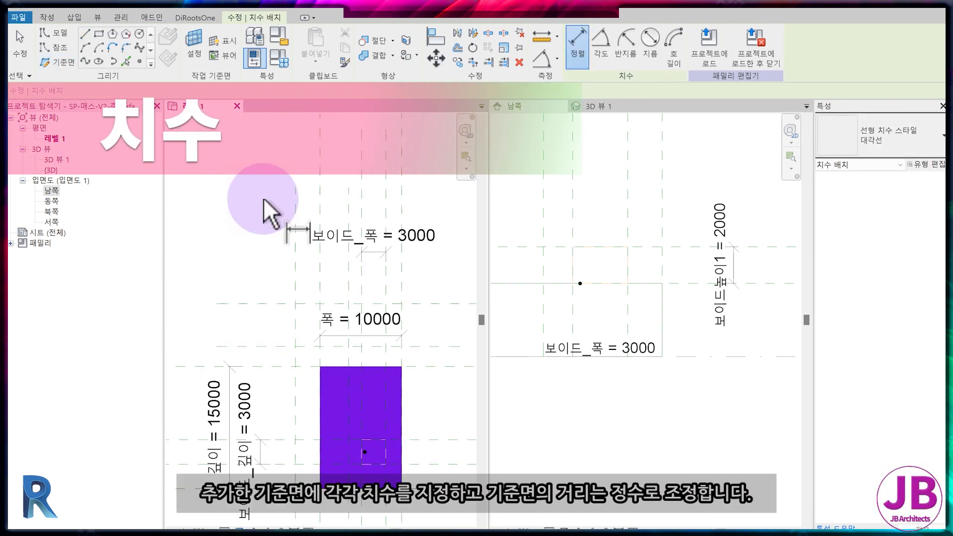
click(297, 206)
click(347, 195)
click(346, 153)
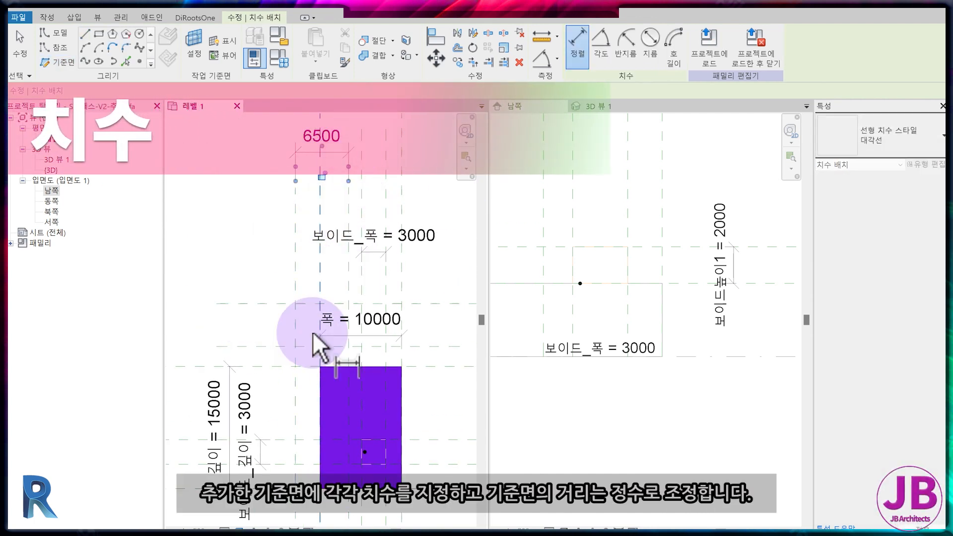
click(253, 304)
click(250, 347)
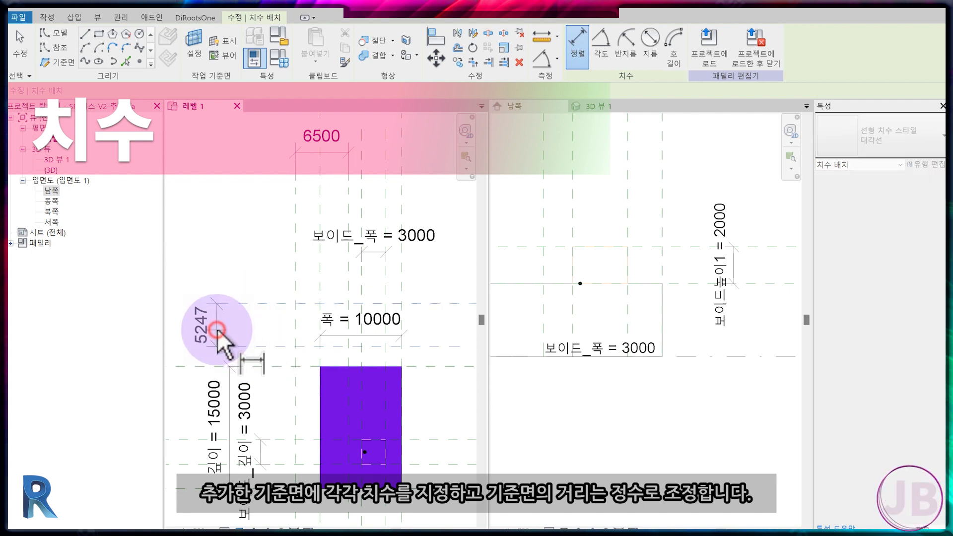
click(217, 330)
key(Escape)
key(Escape)
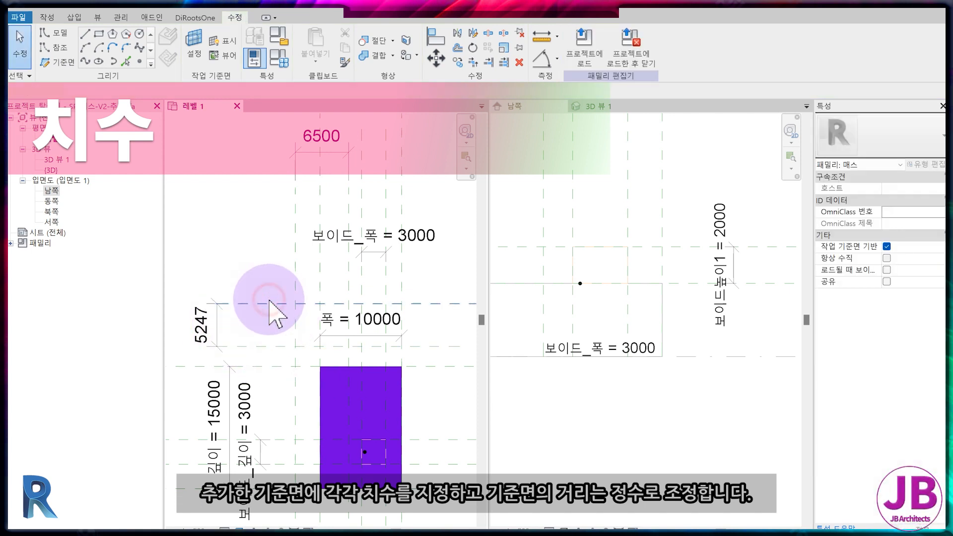
Step: Set the spacing of the new horizontal reference planes to 3000 mm and of the new vertical ones to 6000 mm
click(268, 303)
click(207, 324)
text(3000)
key(Return)
key(Escape)
click(349, 256)
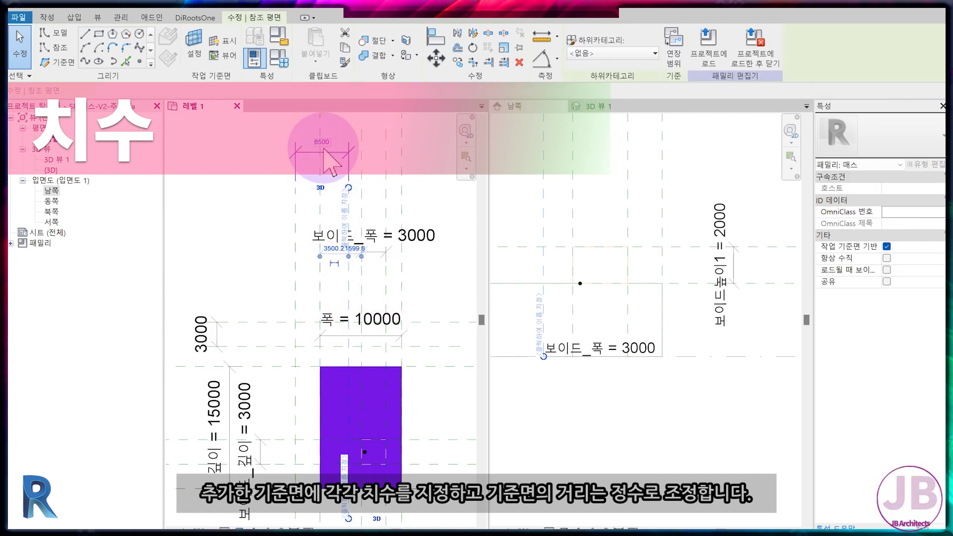
click(322, 142)
text(6)
key(Return)
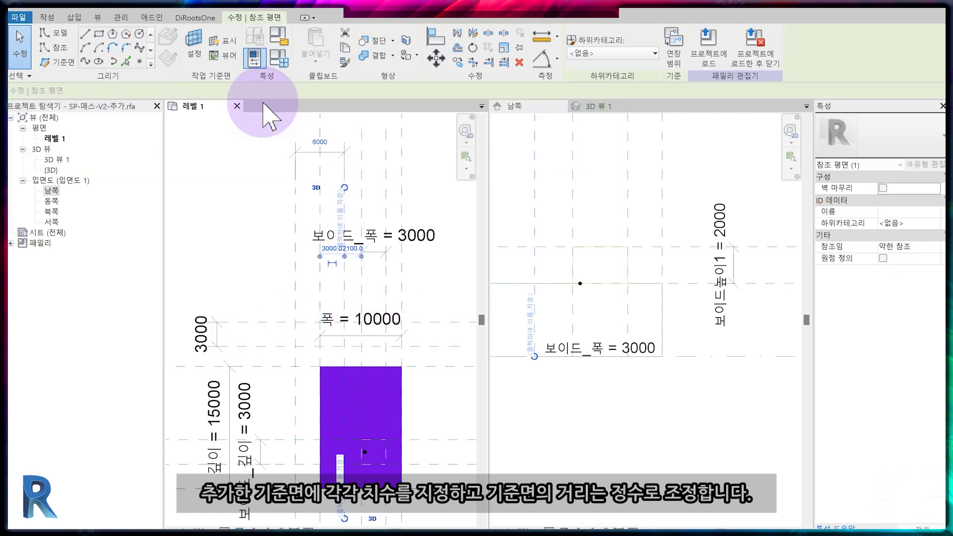
key(Escape)
Step: Sketch a model-line rectangle on the 참조 평면 : 상단고정 work plane between the four new reference planes and lock its edges to them
middle_drag(309, 255, 316, 283)
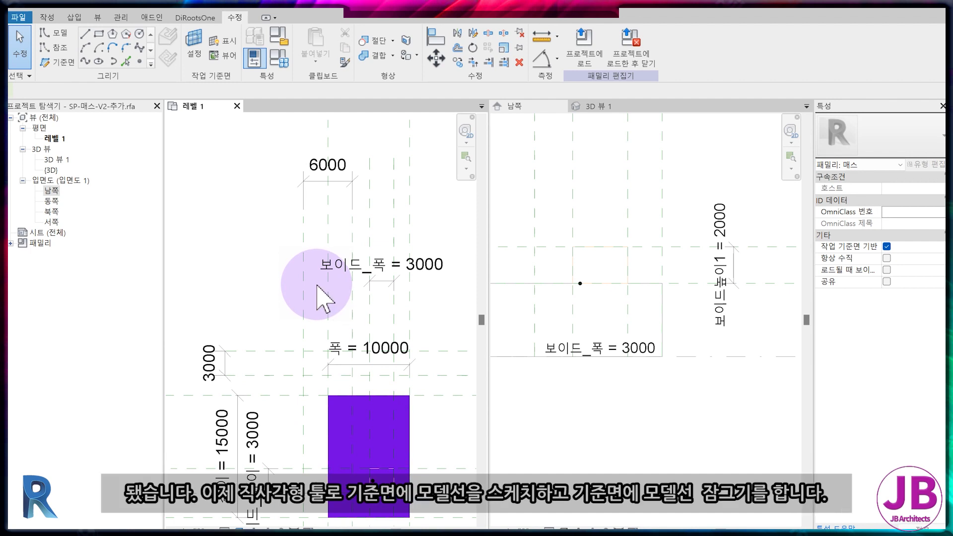
click(97, 33)
click(193, 45)
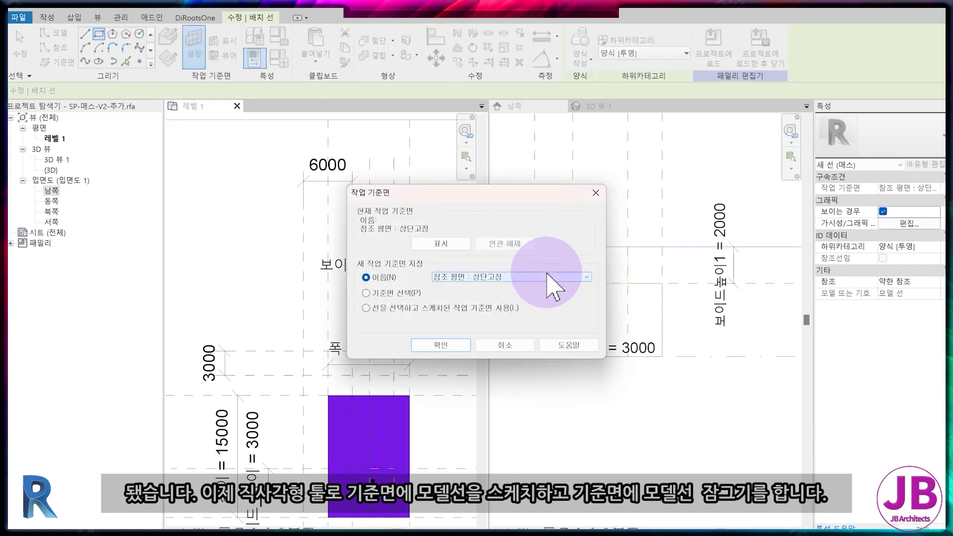
click(451, 345)
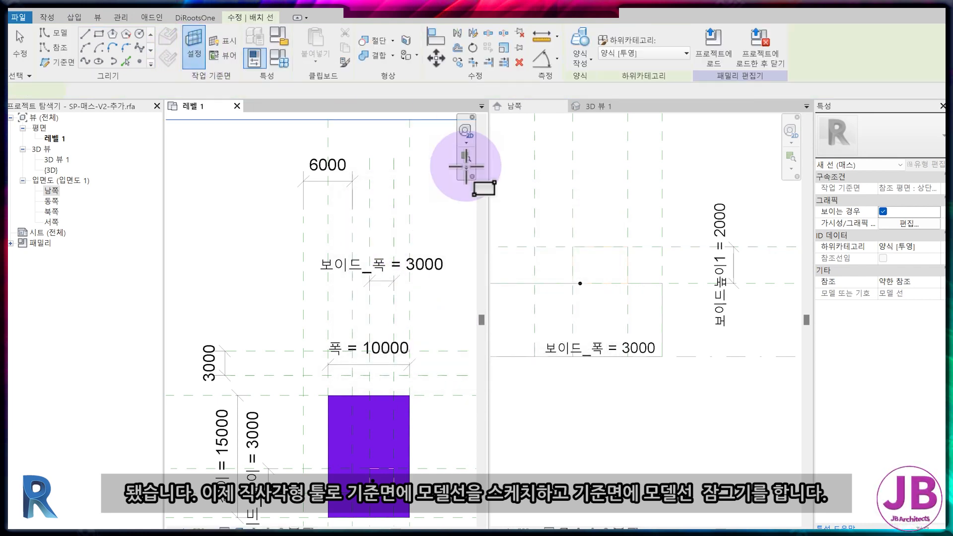
scroll(308, 341, up, 3)
click(286, 335)
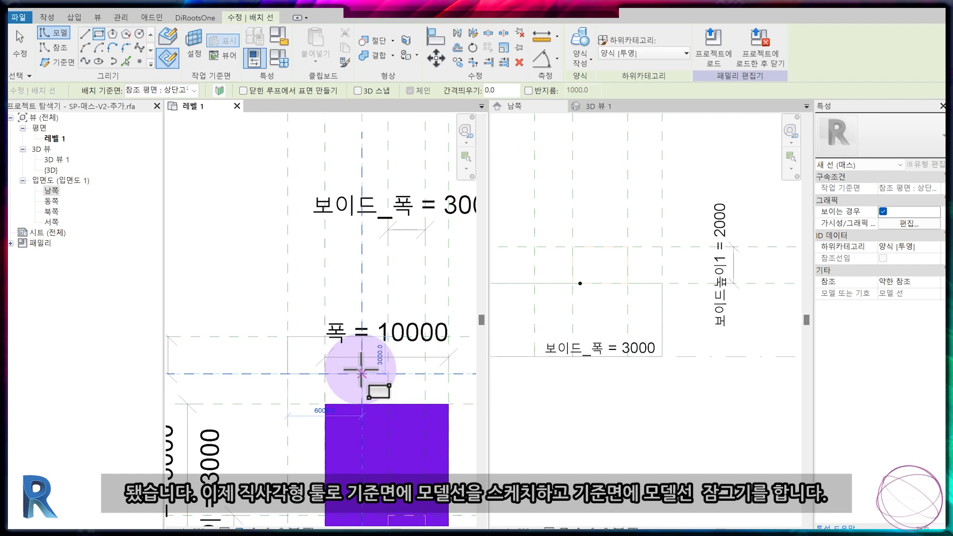
click(362, 374)
click(332, 384)
click(311, 326)
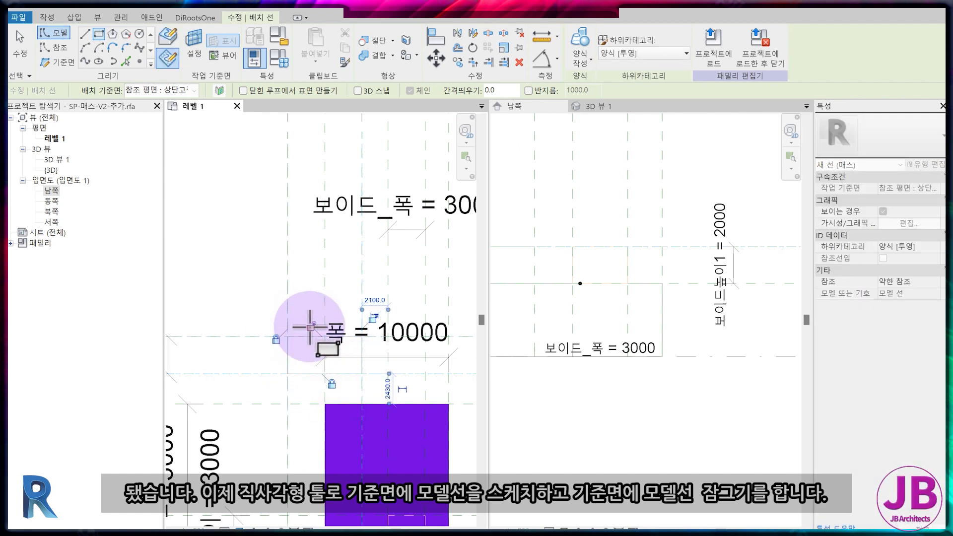
click(375, 316)
key(Escape)
Step: Create a solid form from the whole model-line rectangle and view it in 3D 뷰 1
key(Tab)
click(313, 337)
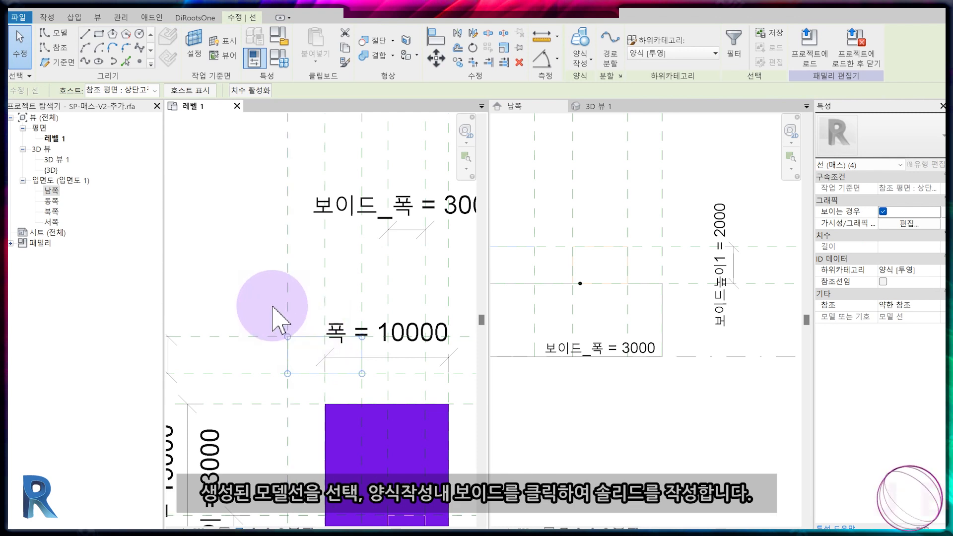
click(582, 61)
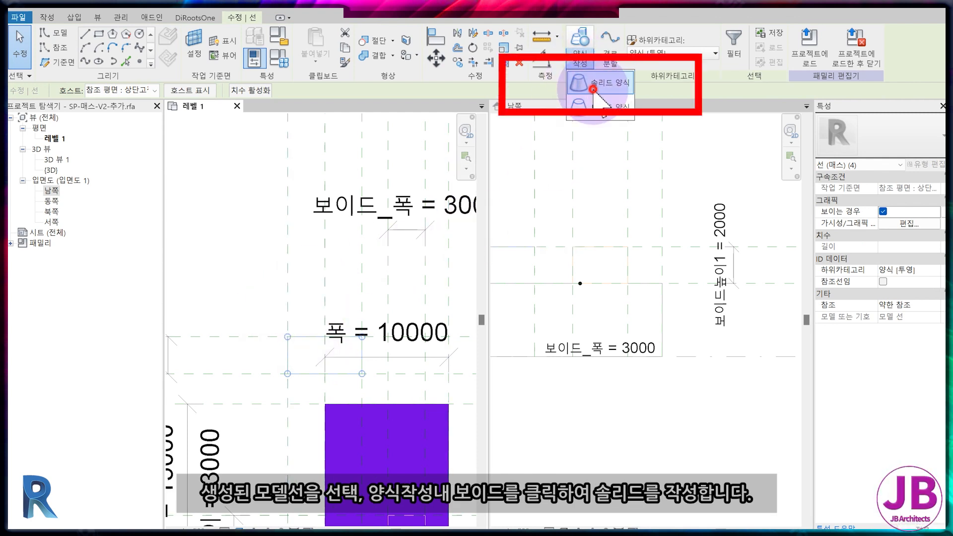
click(594, 89)
click(611, 107)
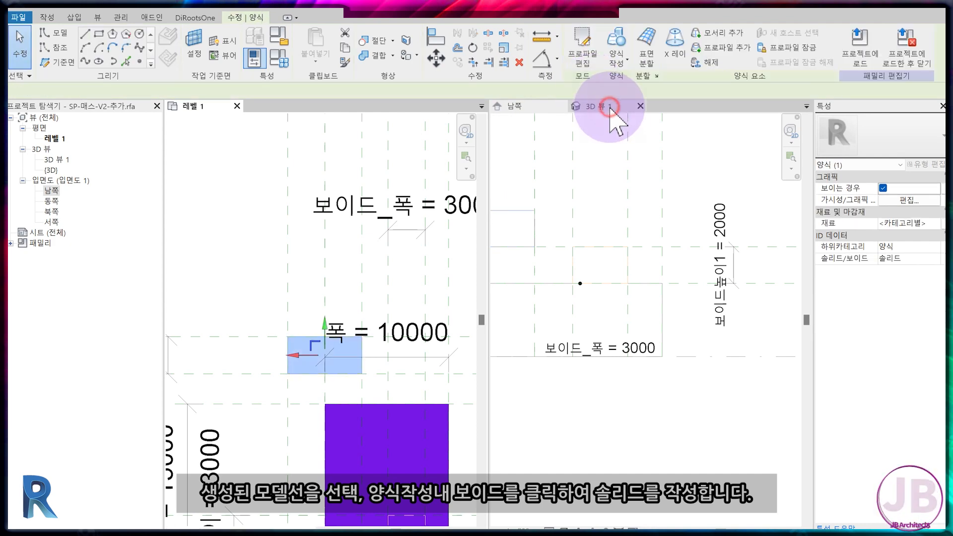
middle_drag(571, 410, 618, 405)
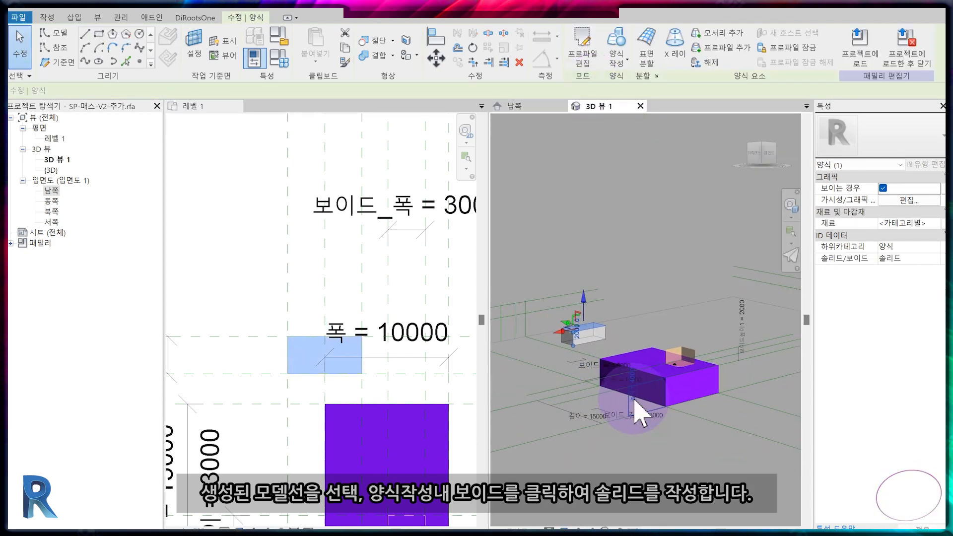
key(Escape)
Step: Move the new solid form's top face vertically down past its base in 3D 뷰 1
click(308, 397)
scroll(285, 372, up, 1)
middle_drag(284, 372, 312, 338)
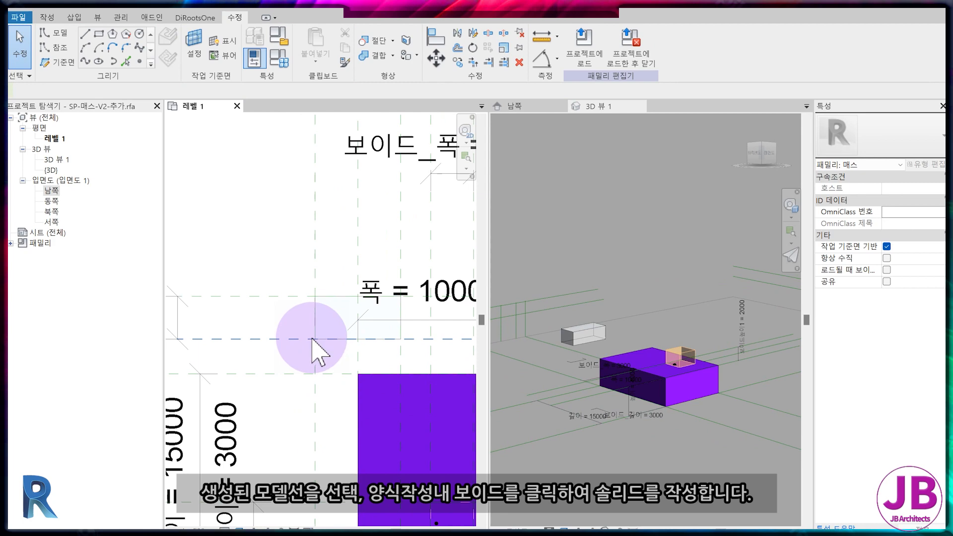
click(604, 107)
scroll(583, 338, up, 4)
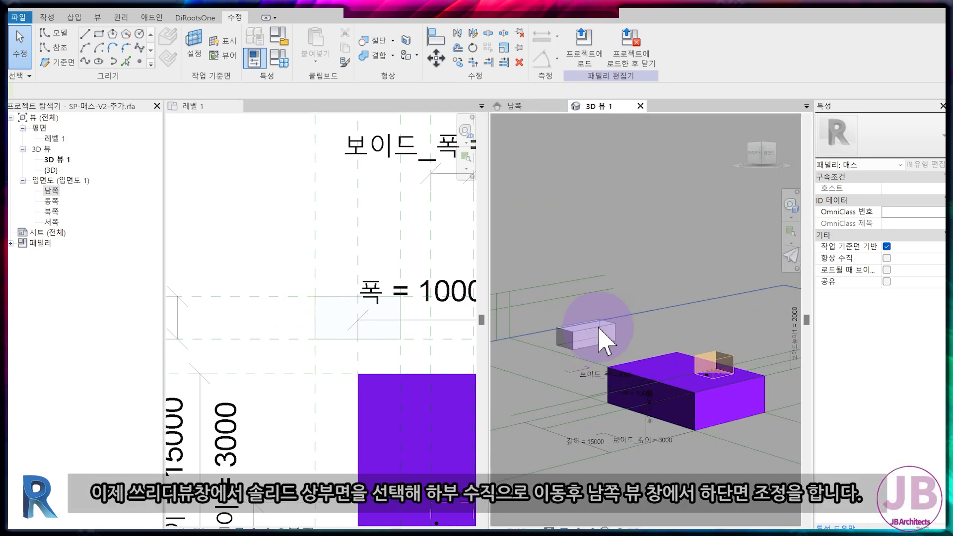
scroll(585, 331, up, 3)
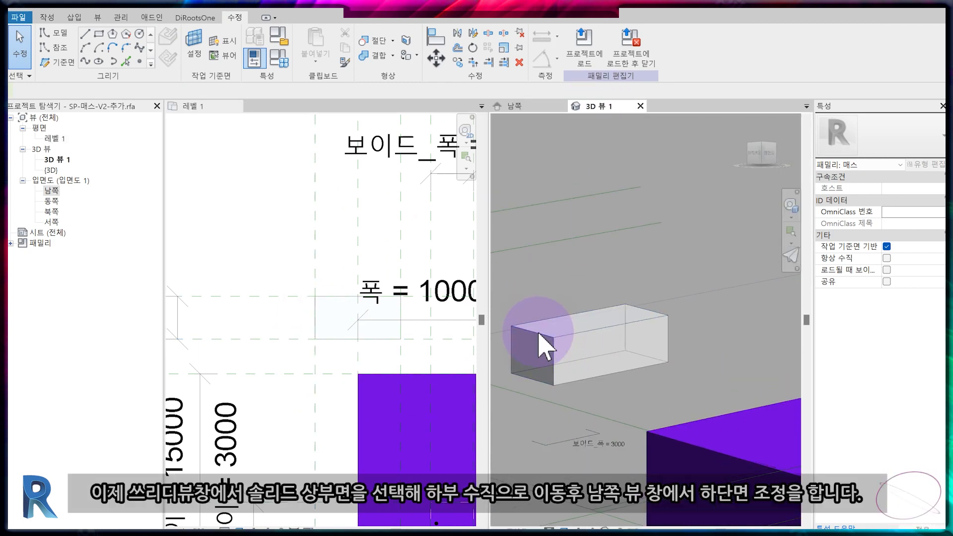
click(539, 331)
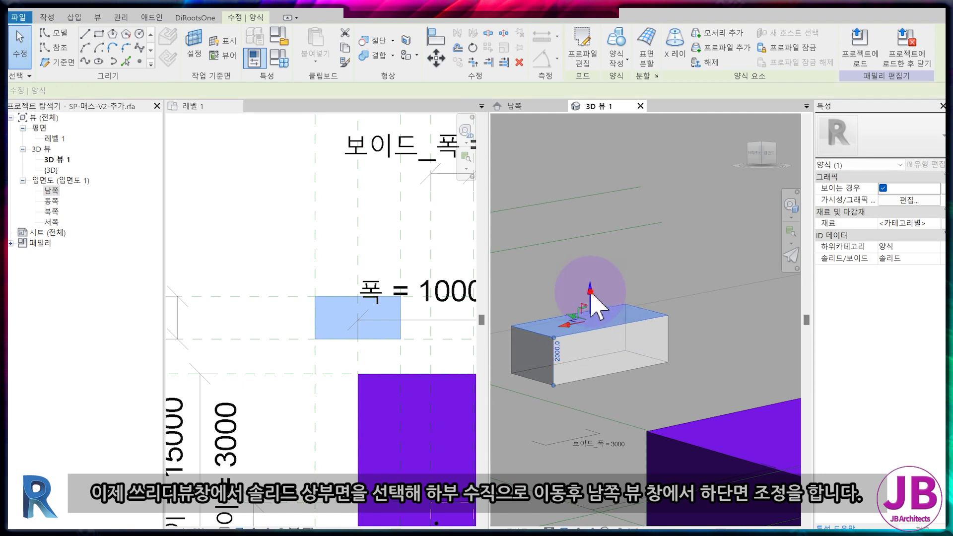
drag(580, 354, 580, 374)
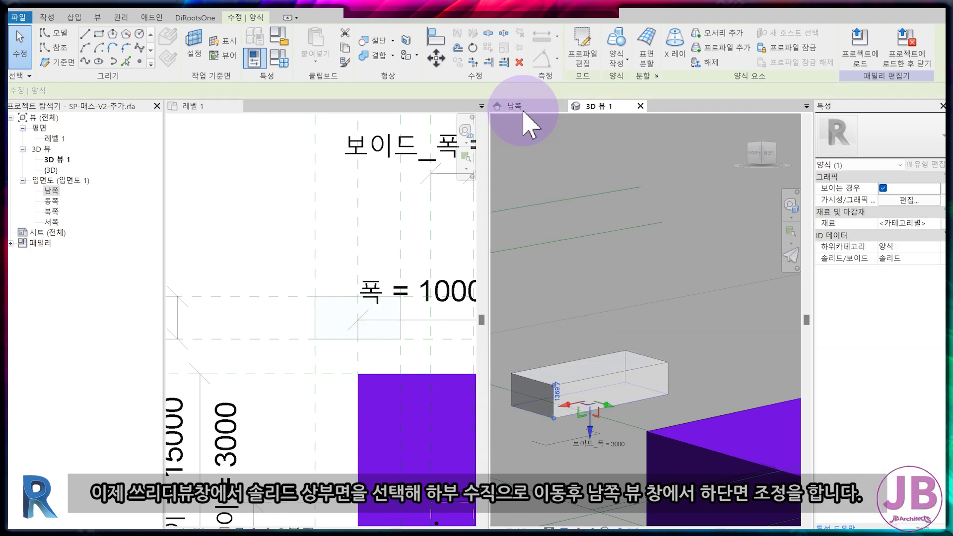
Step: Lower the new solid's bottom face to below the main mass's top in the 남쪽 elevation
click(515, 106)
drag(576, 321, 588, 410)
key(Escape)
scroll(585, 399, down, 2)
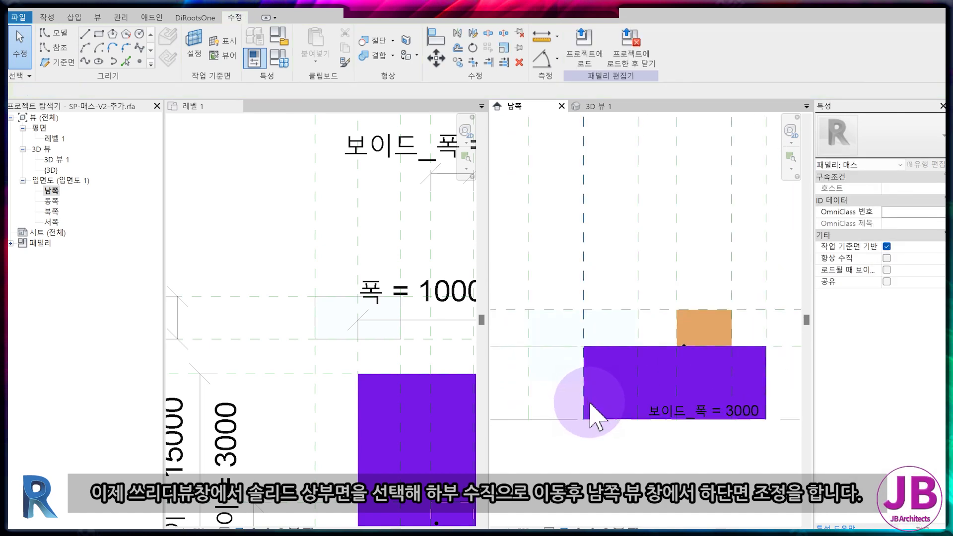
middle_drag(555, 419, 610, 370)
scroll(311, 343, down, 3)
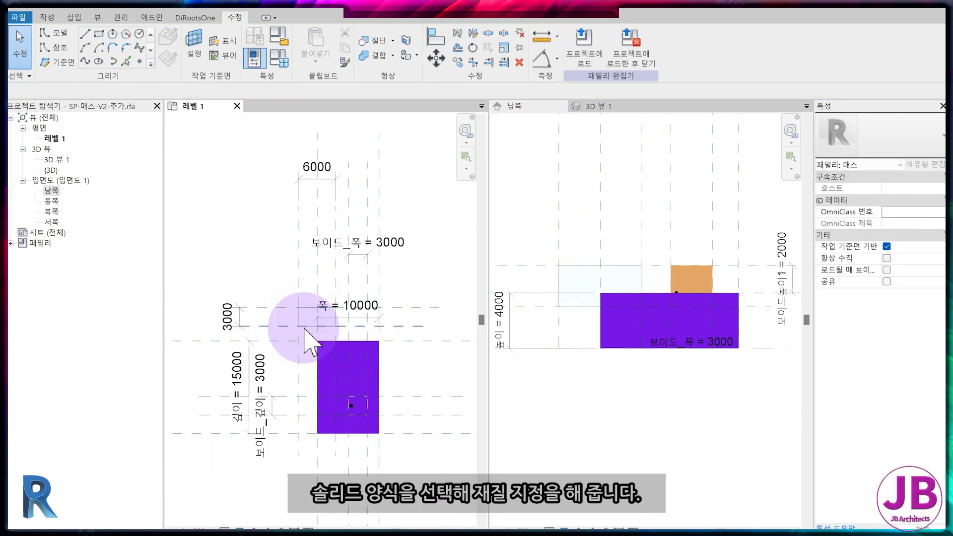
Step: Assign the material 색-7 to the new solid form
click(306, 322)
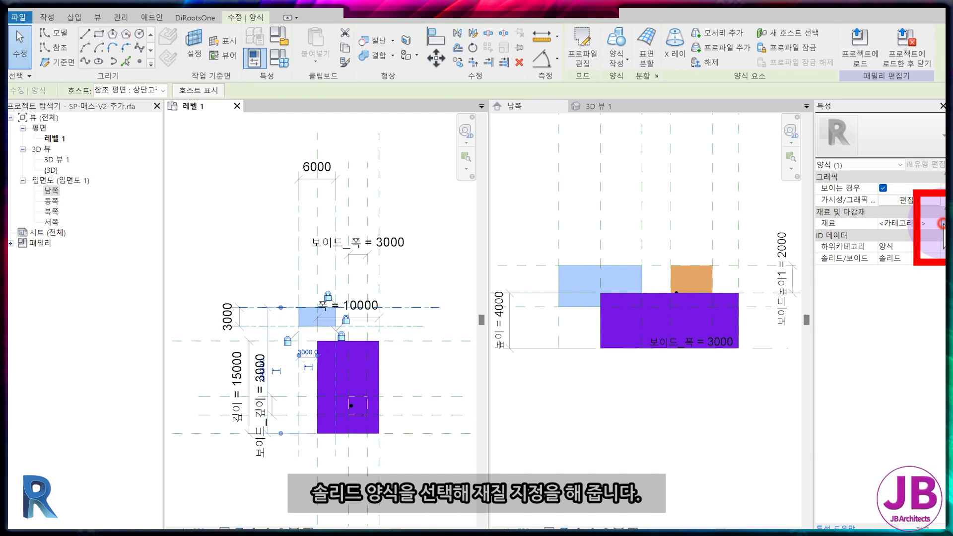
click(942, 224)
click(353, 274)
click(491, 403)
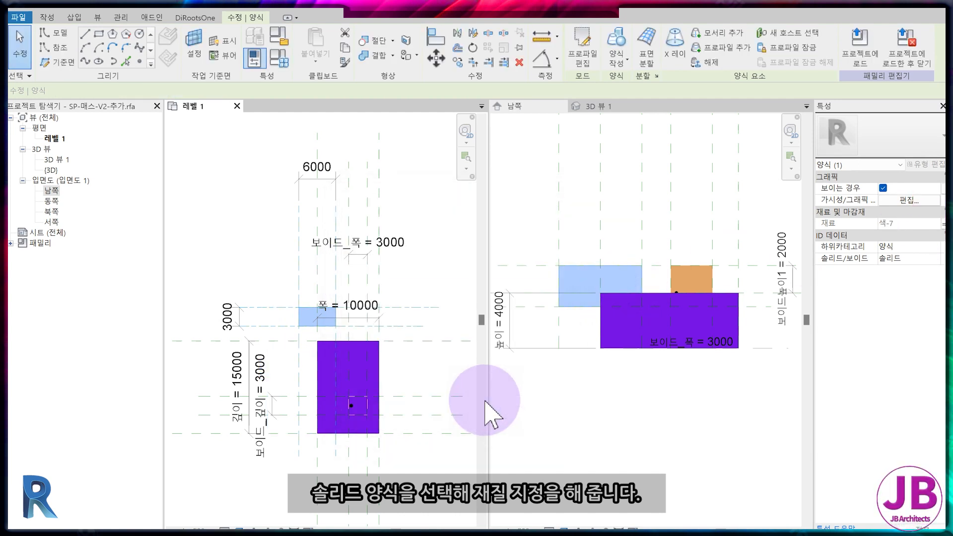
click(404, 396)
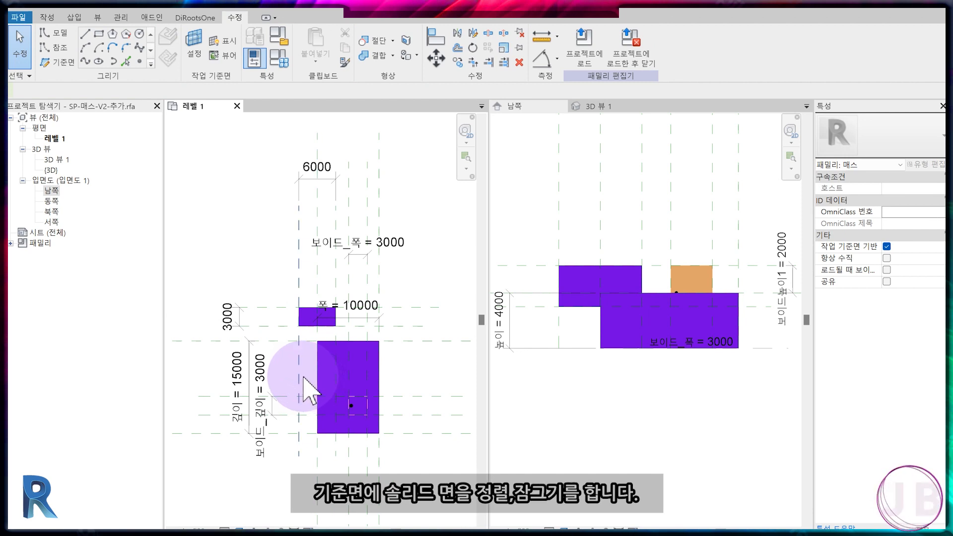
Step: Align the new solid's side faces with their vertical reference planes in the 레벨 1 plan and lock them
scroll(311, 385, up, 4)
key(a)
key(l)
click(410, 339)
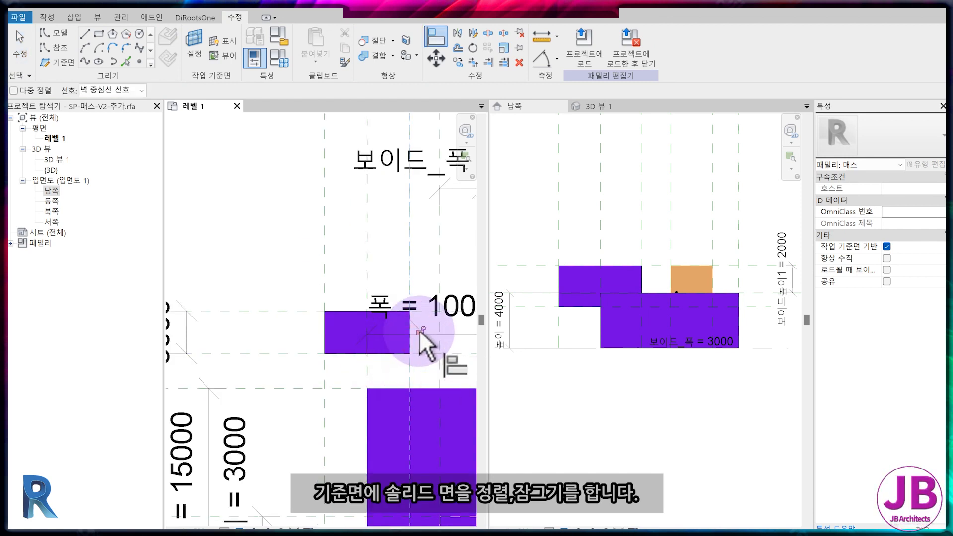
click(418, 329)
click(326, 375)
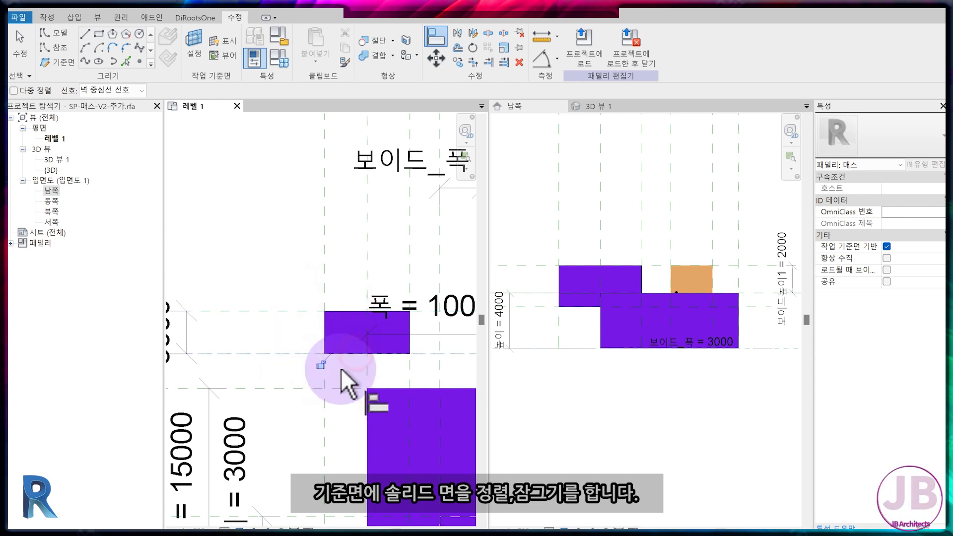
key(Escape)
scroll(257, 341, down, 3)
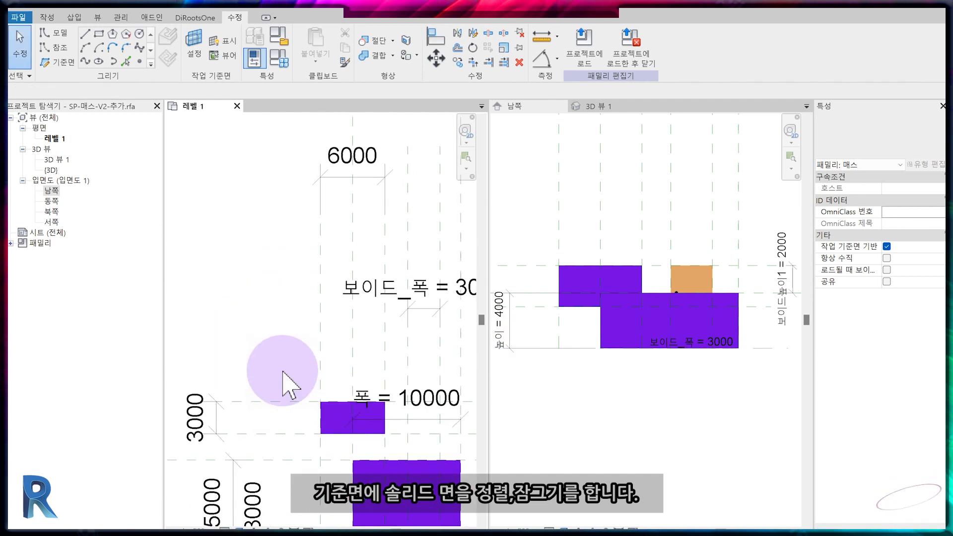
Step: Label the 6000 mm dimension with a new instance parameter 솔리드폭 in the 모델 특성 group
click(338, 181)
click(698, 46)
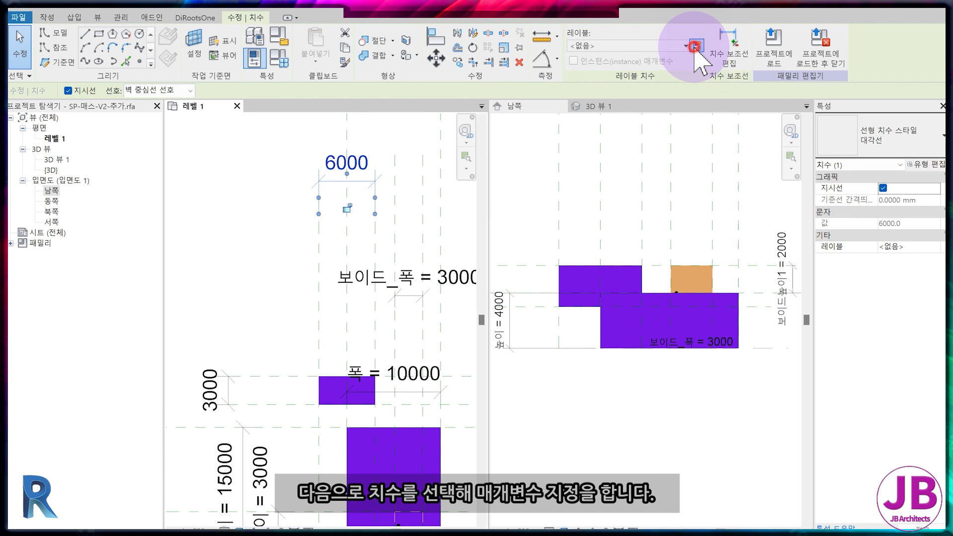
text(솔리드폭)
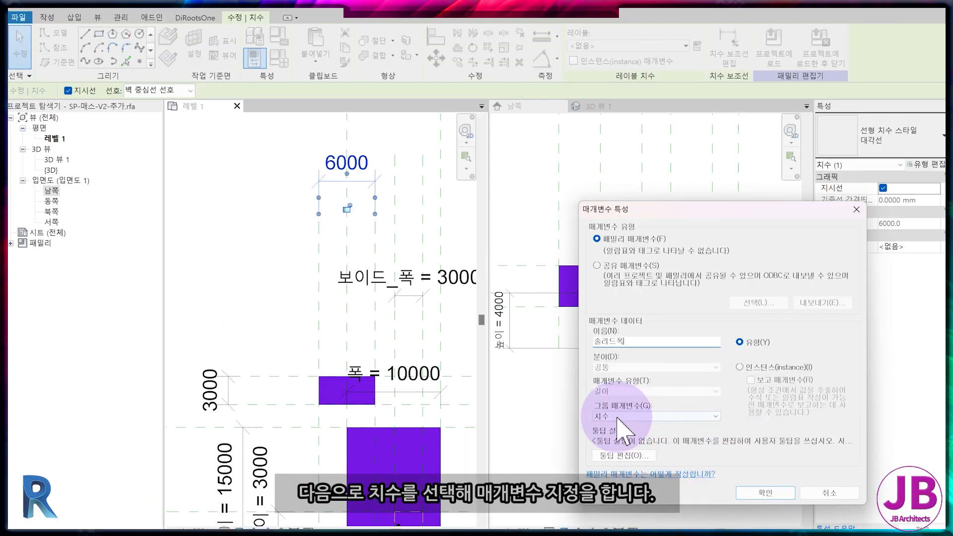
click(542, 395)
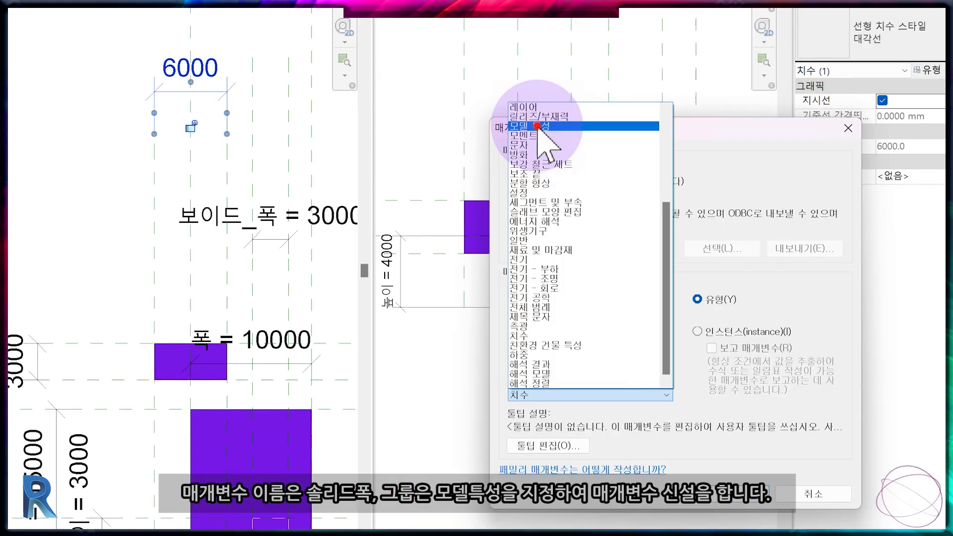
click(538, 127)
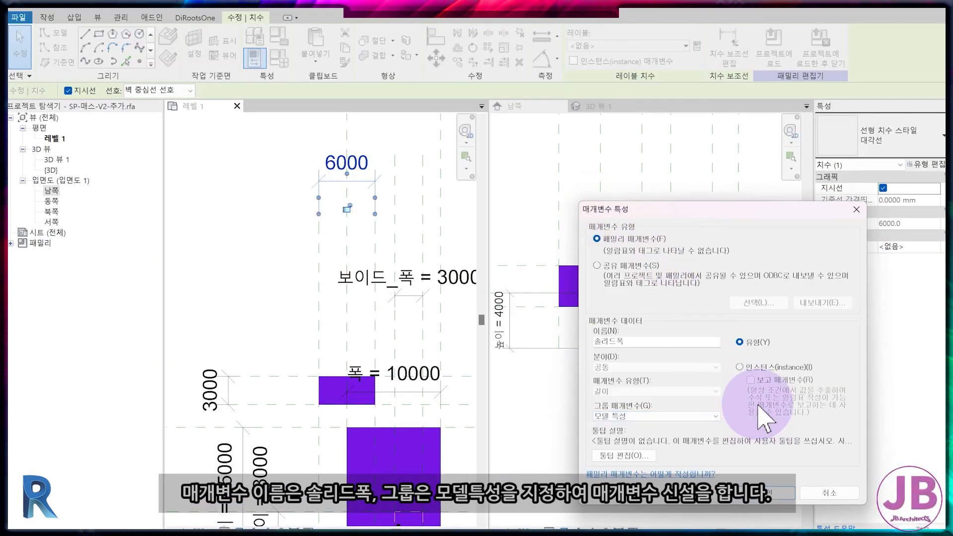
click(739, 368)
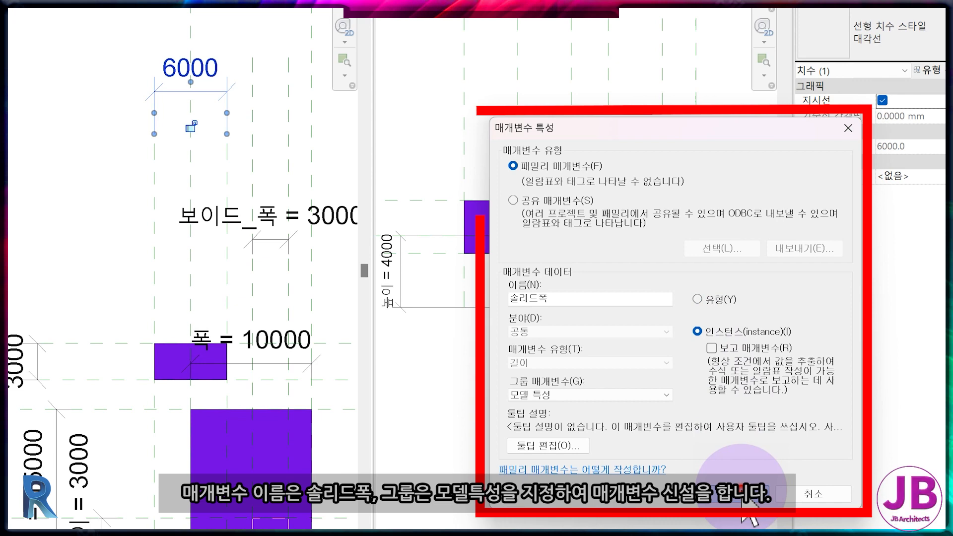
click(773, 491)
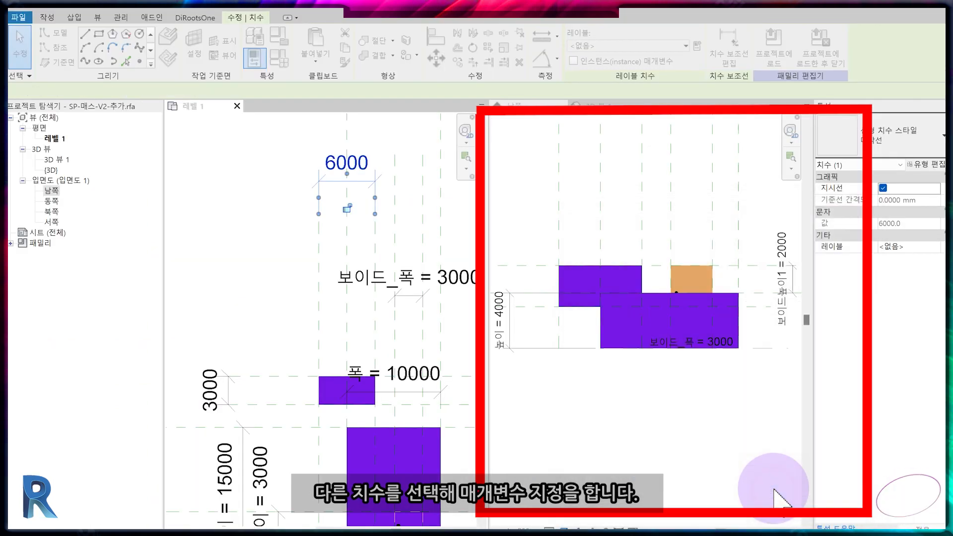
Step: Label the new solid's 3000 mm depth dimension with a new instance parameter 솔리드깊이 in the 모델 특성 group
click(213, 392)
click(697, 46)
click(659, 344)
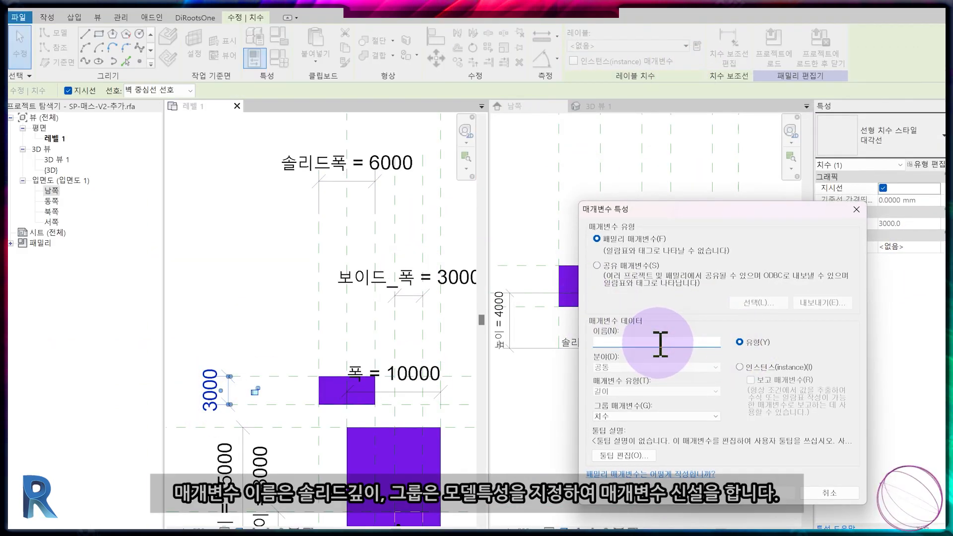
text(솔리드깊이)
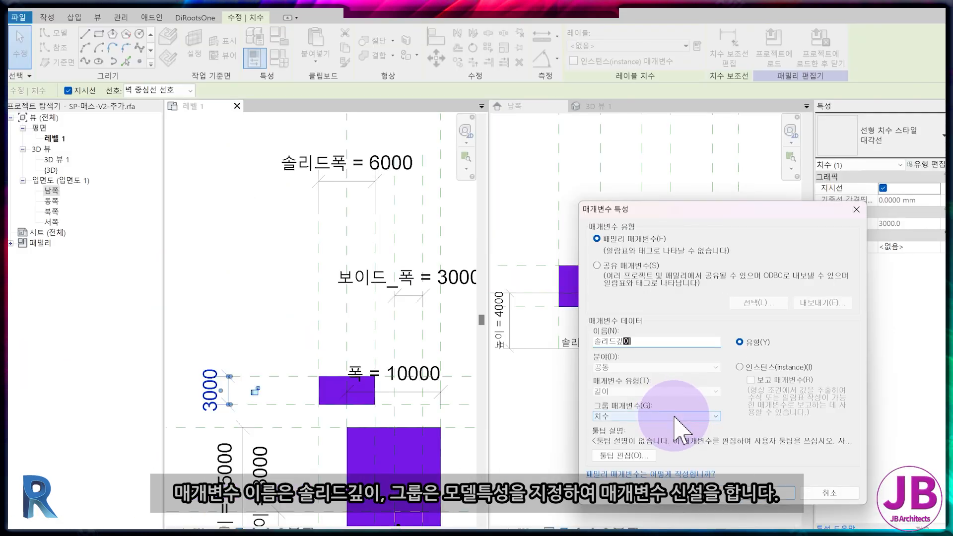
click(618, 395)
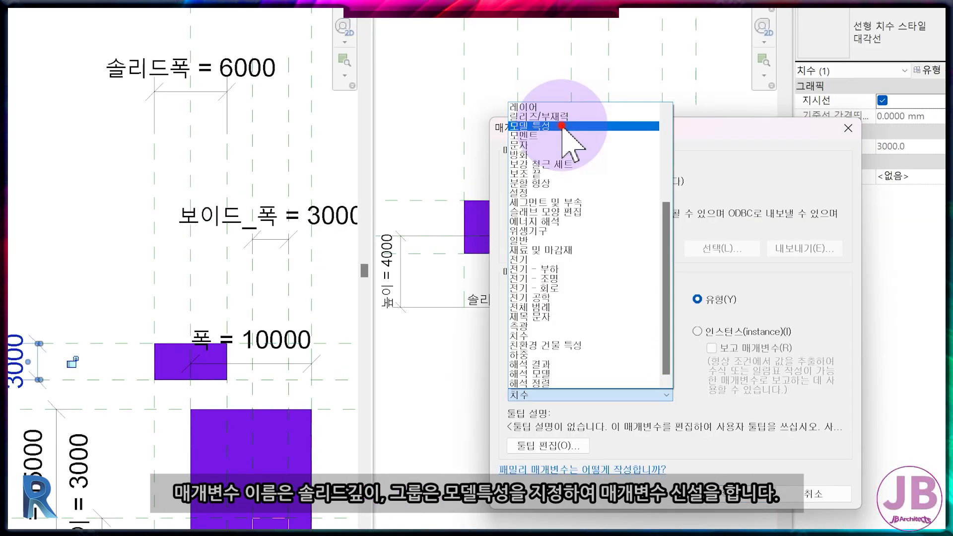
click(562, 126)
click(698, 332)
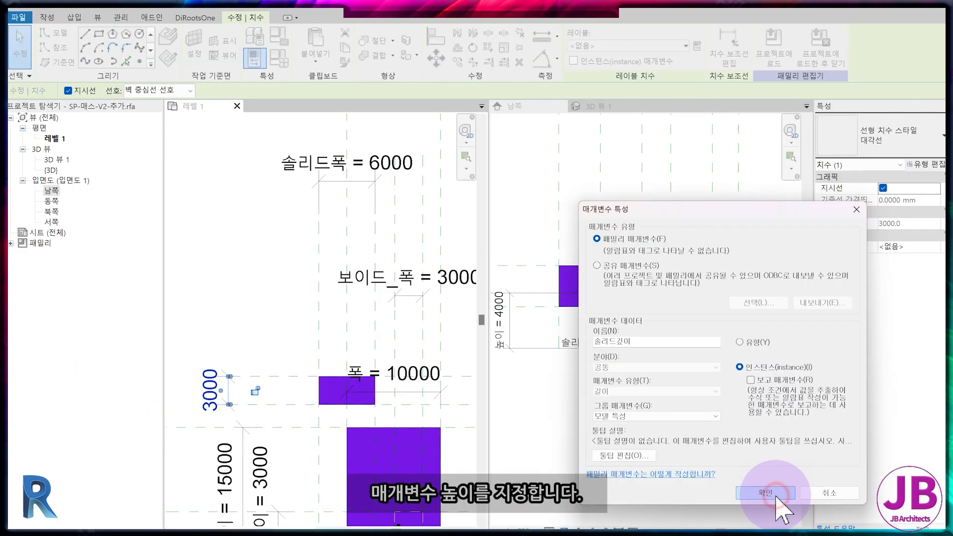
click(753, 496)
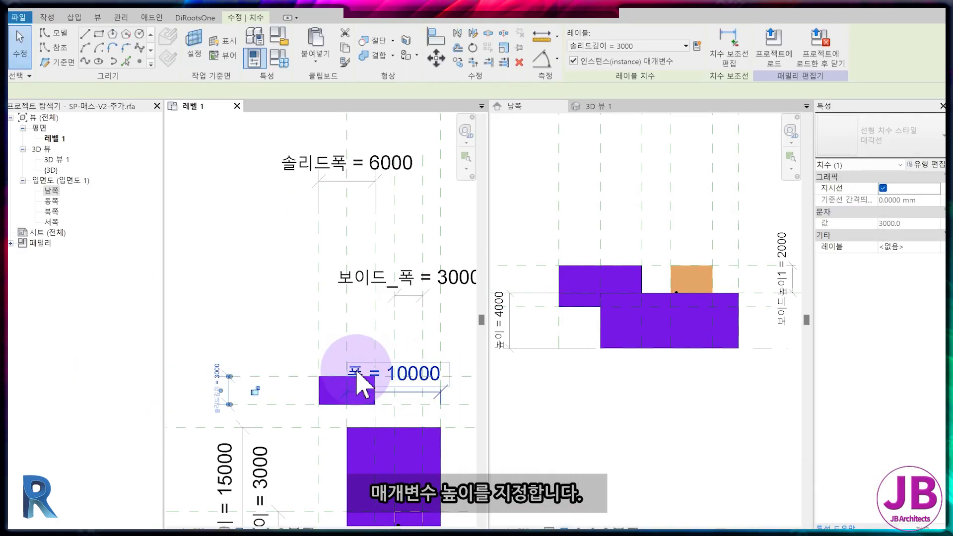
Step: Align the new solid's bottom face to the base level in the 남쪽 elevation
scroll(580, 327, up, 1)
mouse_move(579, 326)
middle_down()
mouse_move(653, 313)
mouse_move(574, 323)
mouse_move(593, 322)
middle_up()
click(654, 311)
key(Escape)
click(640, 314)
scroll(574, 322, down, 4)
scroll(593, 323, up, 1)
key(Escape)
click(625, 321)
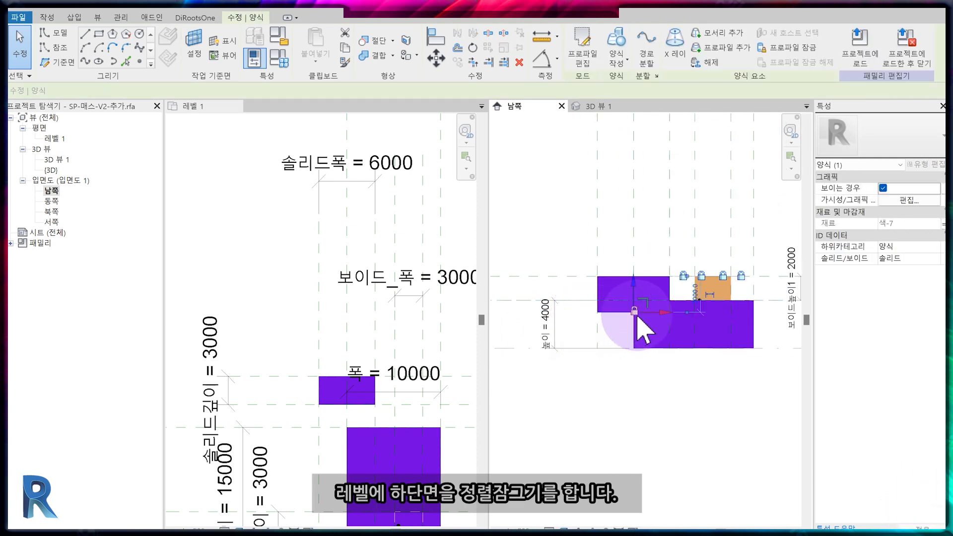
scroll(623, 316, up, 1)
click(624, 316)
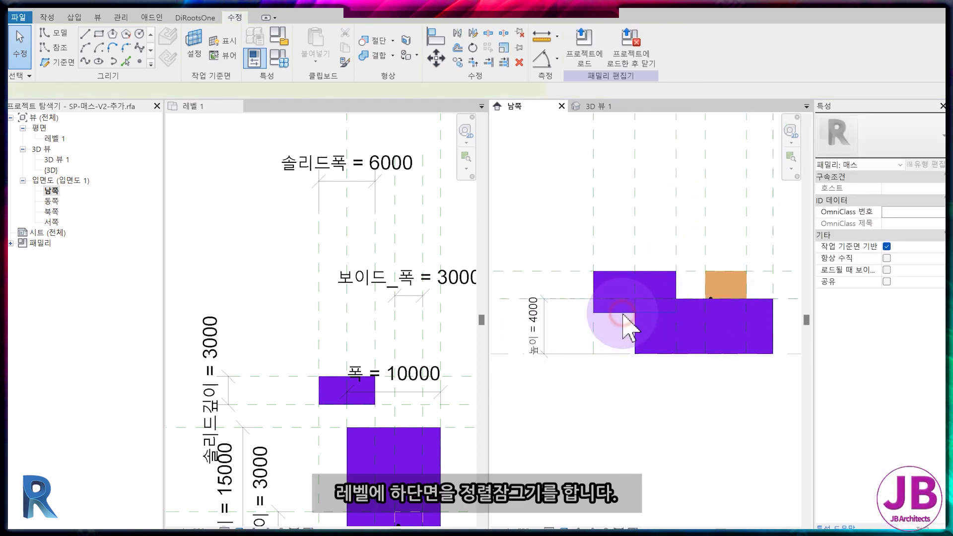
click(624, 316)
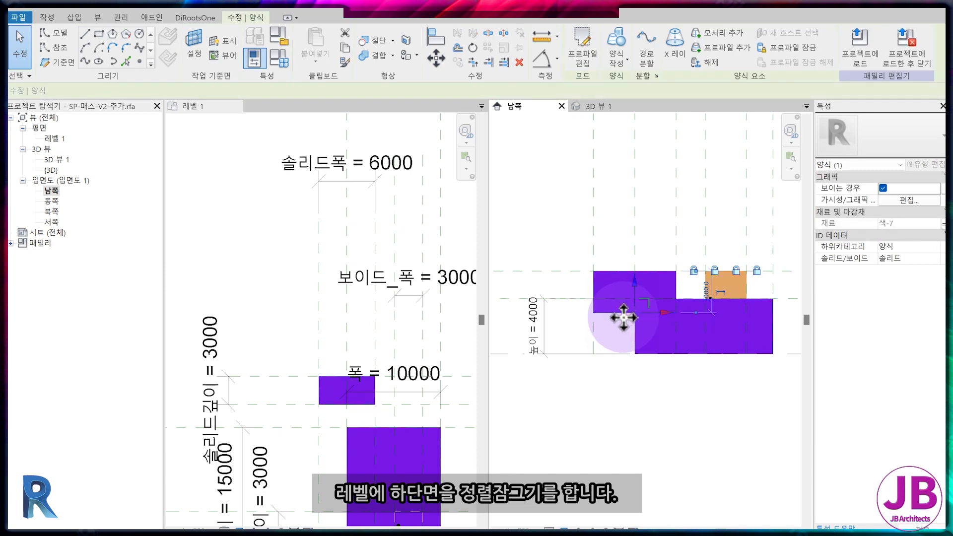
scroll(631, 359, down, 1)
click(630, 358)
key(a)
key(l)
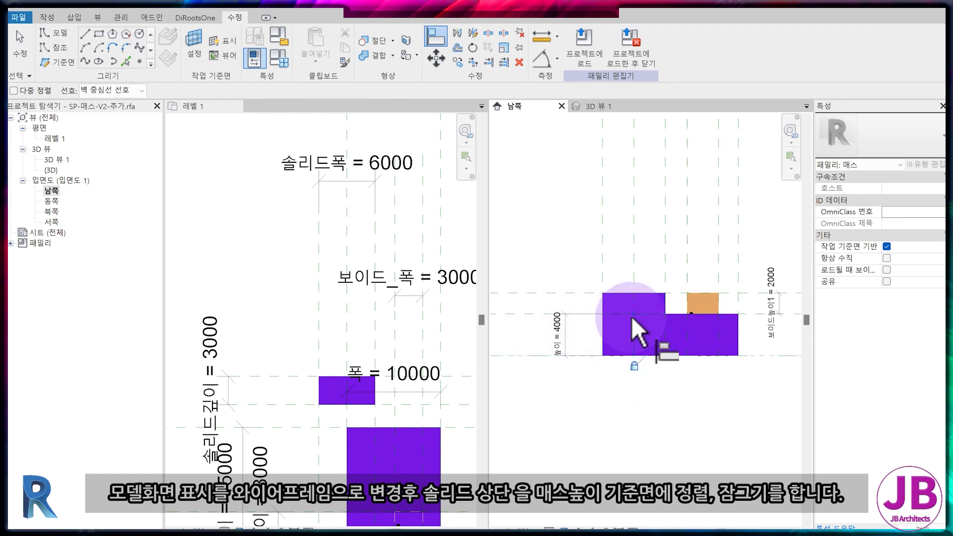
Step: Show the 남쪽 elevation as 와이어프레임 and align and lock the new solid's top to the main mass's height reference plane
scroll(663, 320, up, 4)
click(564, 528)
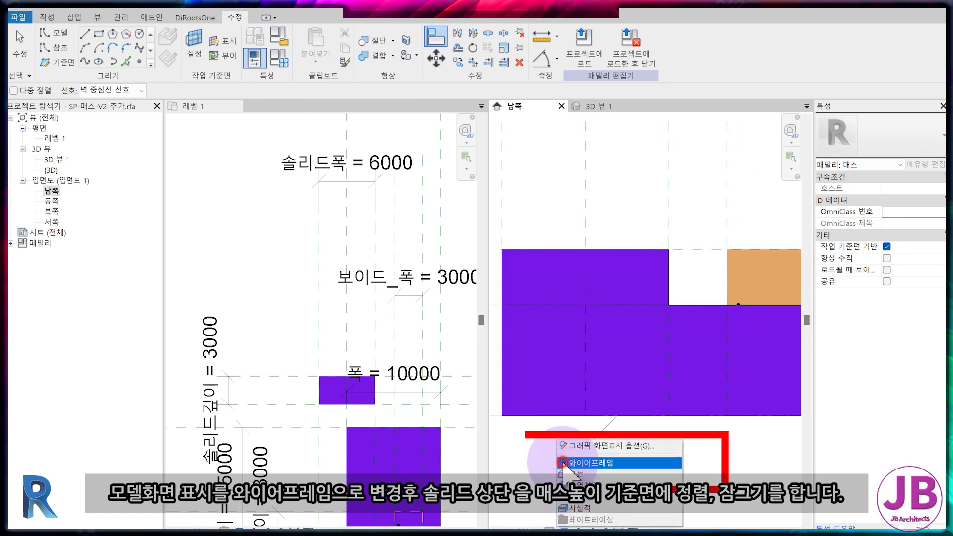
click(564, 463)
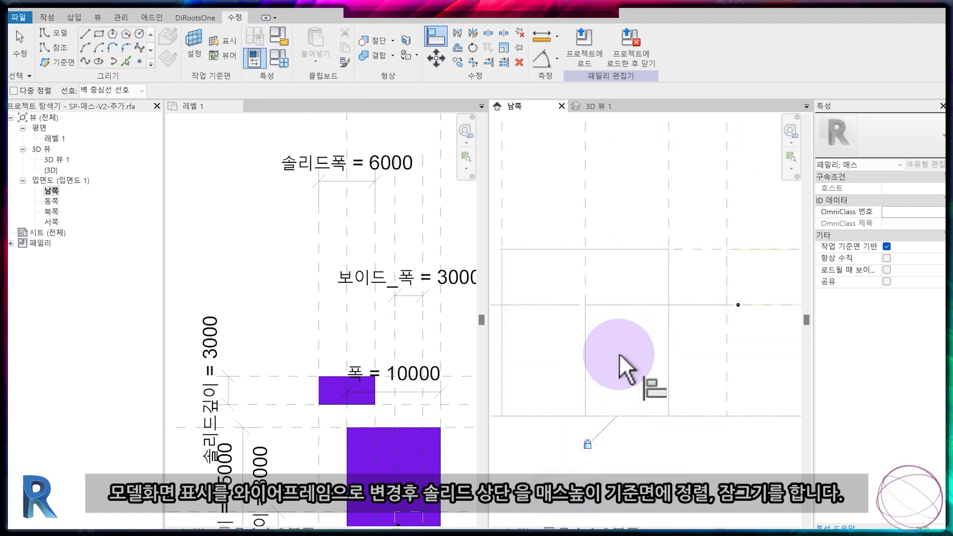
click(630, 248)
click(662, 298)
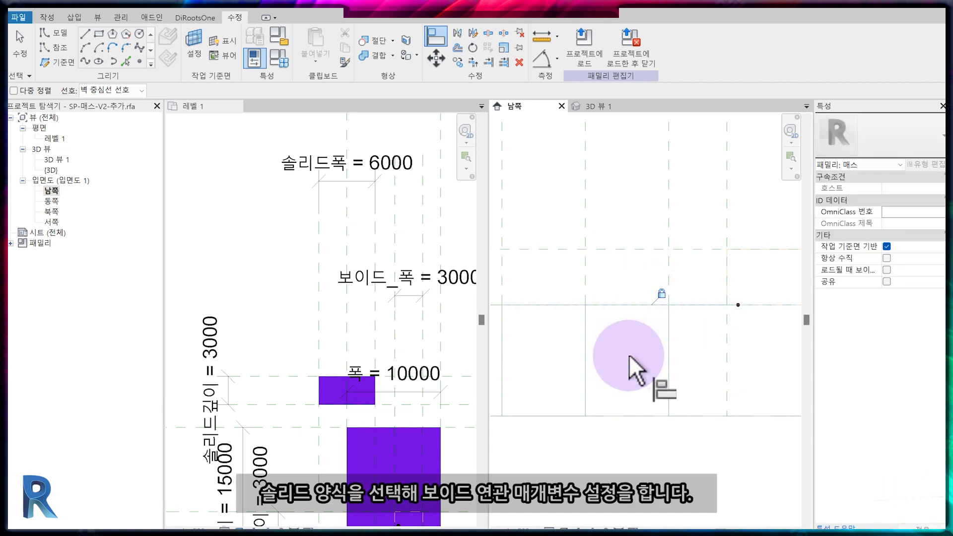
click(396, 373)
scroll(387, 394, down, 2)
key(Escape)
scroll(367, 394, up, 1)
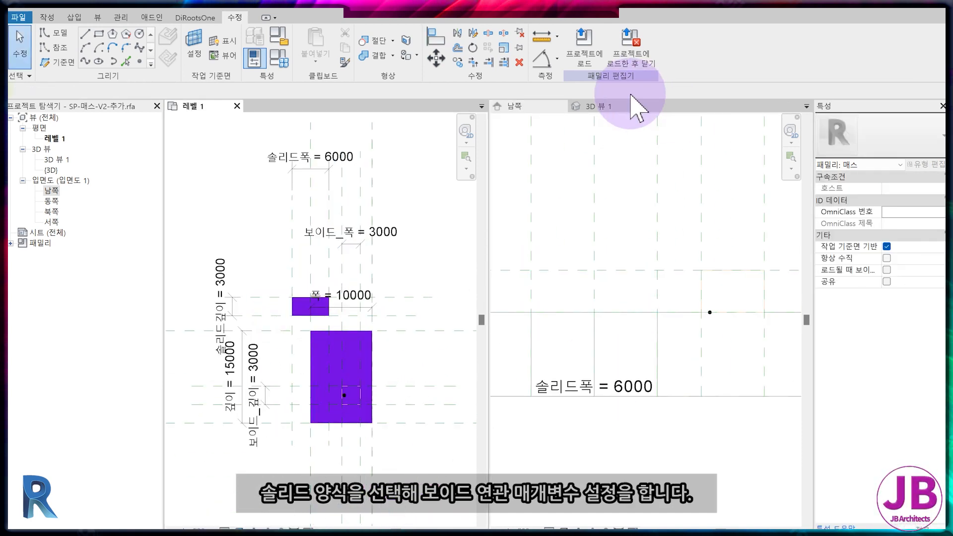
Step: Associate the new solid's visibility in 3D 뷰 1 with a new type parameter 솔리드1 in the 모델 특성 group
click(631, 105)
click(637, 425)
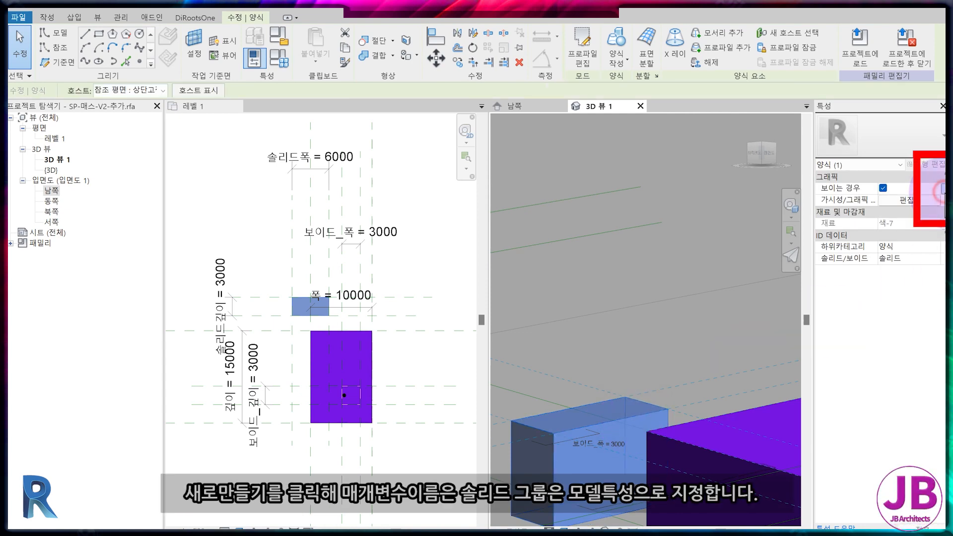
click(372, 376)
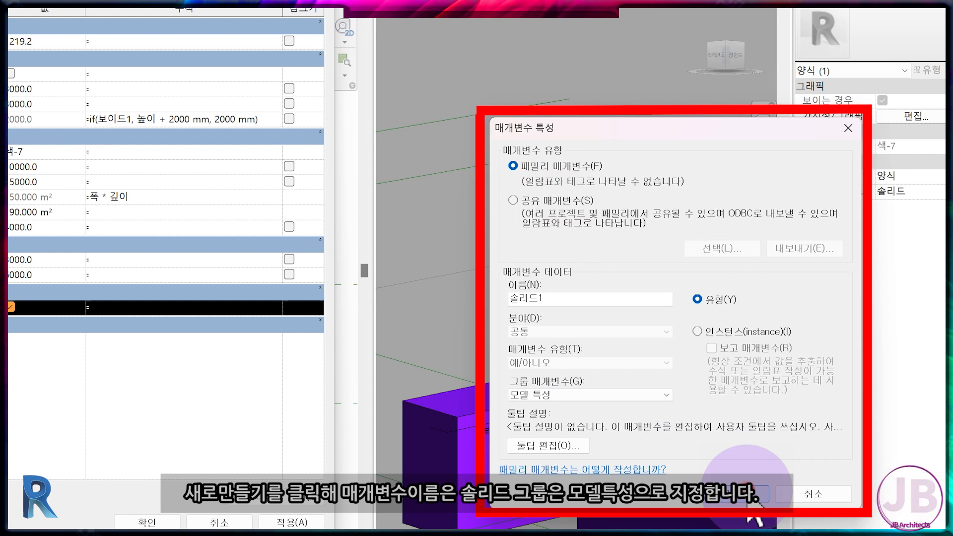
click(745, 494)
click(312, 516)
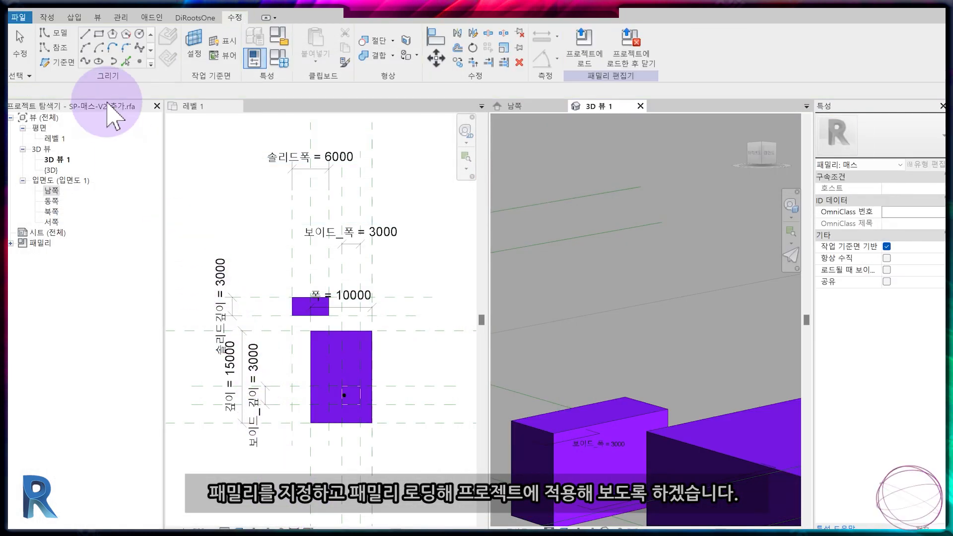
Step: Load the SP-매스-V2-추가 family into the space program project and place one mass on the 1FL plan
click(61, 6)
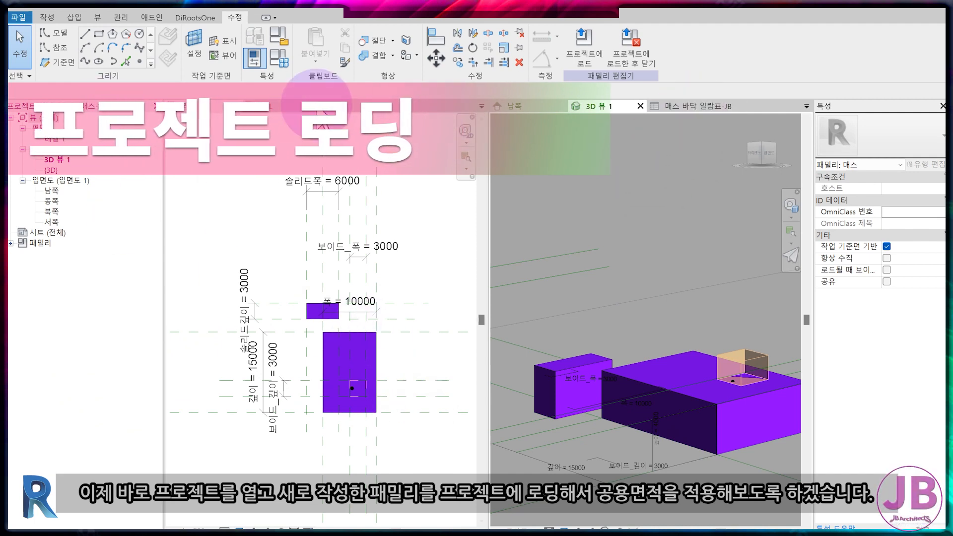
click(666, 111)
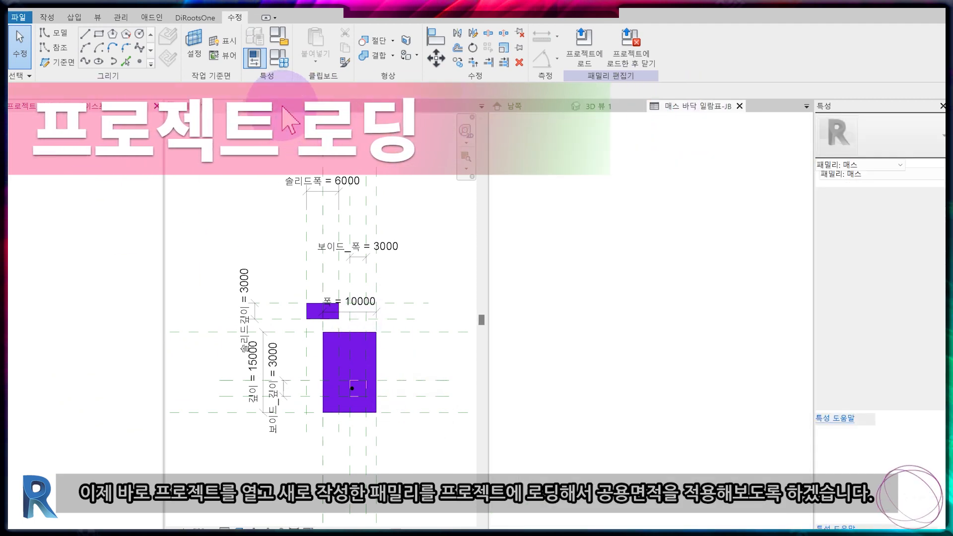
click(219, 104)
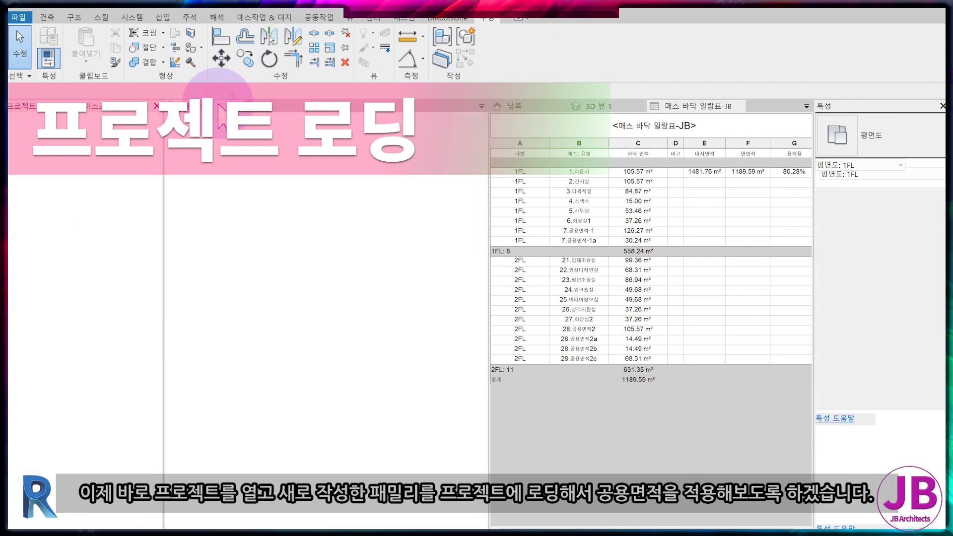
click(634, 50)
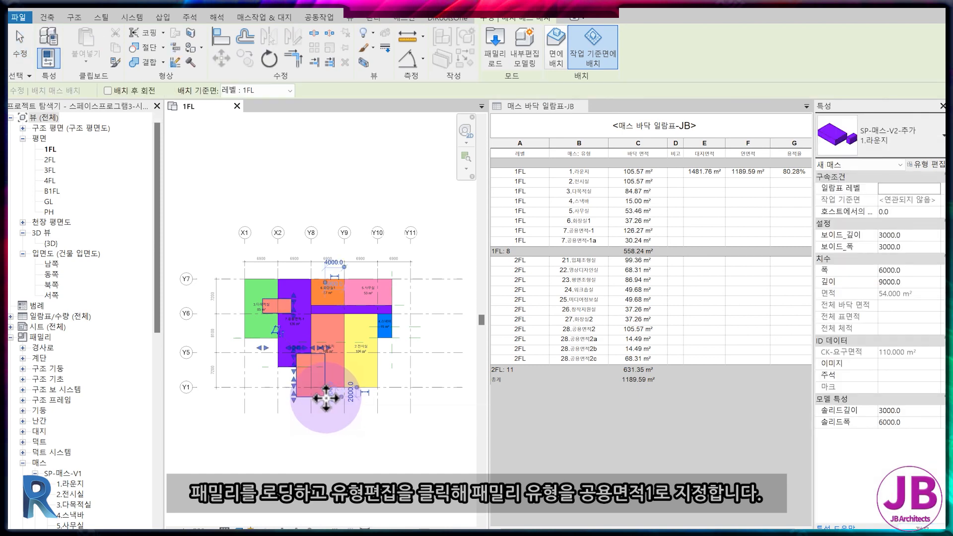
click(326, 398)
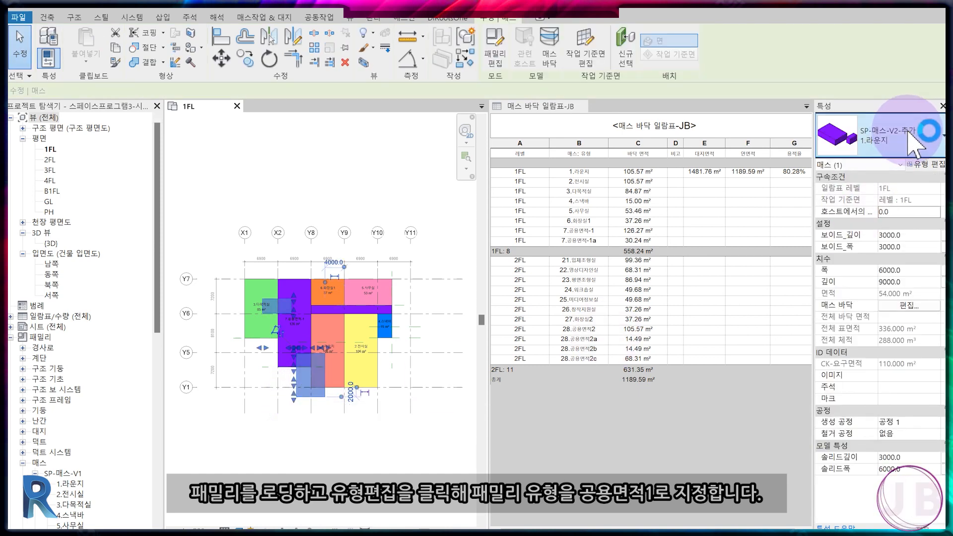
Step: Set the placed mass's type to 7.공용면적-1 in its type properties
click(927, 167)
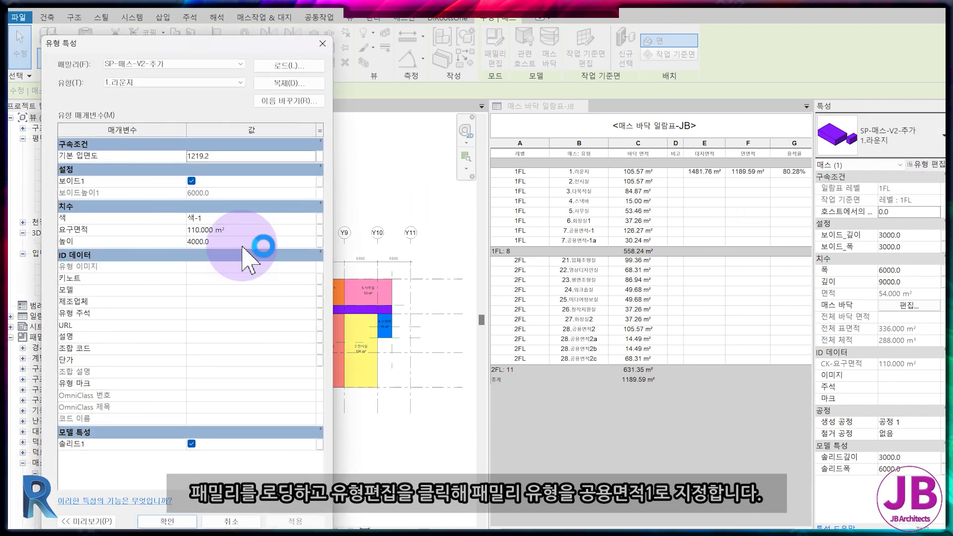
click(142, 82)
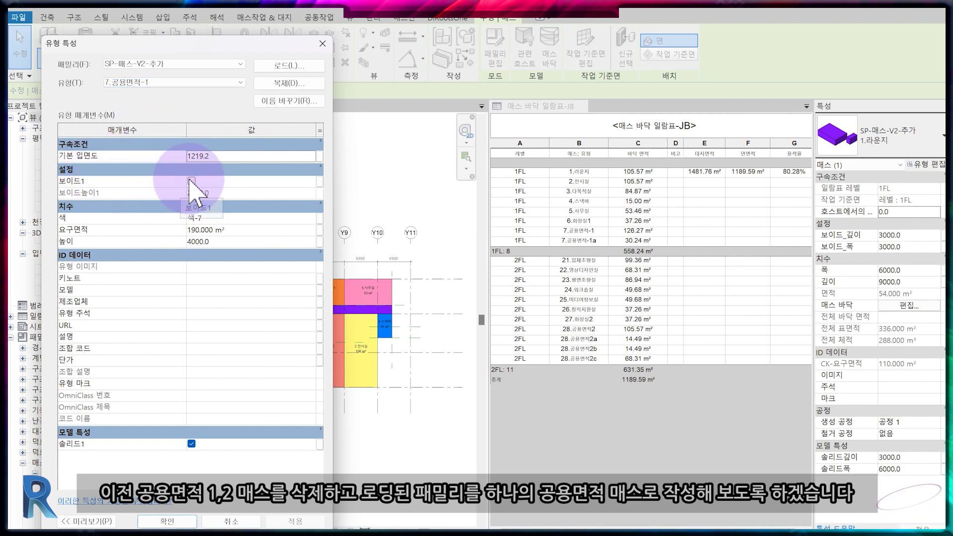
click(175, 524)
Step: Delete the two old common-area masses 7.공용면적-1 and 7.공용면적-1a from the 1FL plan
click(297, 411)
scroll(298, 291, up, 2)
click(294, 286)
key(Delete)
click(452, 321)
key(Delete)
Step: Stretch the new mass's additional solid to 6900 mm wide and 7200 mm deep between 3.다목적실 and 6.화장실1
click(274, 321)
middle_drag(294, 312, 322, 222)
scroll(322, 221, up, 1)
drag(315, 209, 315, 170)
drag(253, 289, 350, 281)
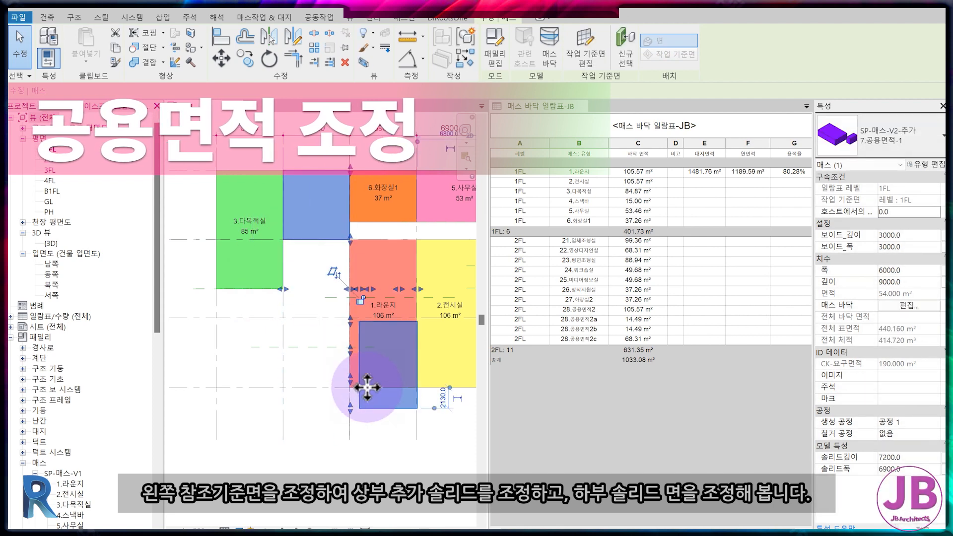
Step: Widen the mass's lower solid to 13900 mm by extending its side face to grid X2
key(Escape)
click(380, 406)
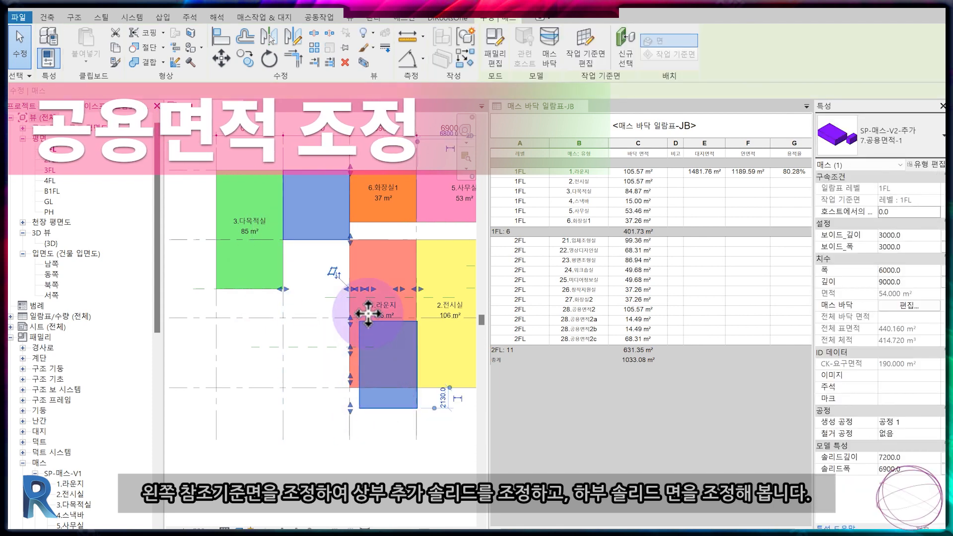
drag(368, 289, 283, 291)
click(319, 415)
click(319, 409)
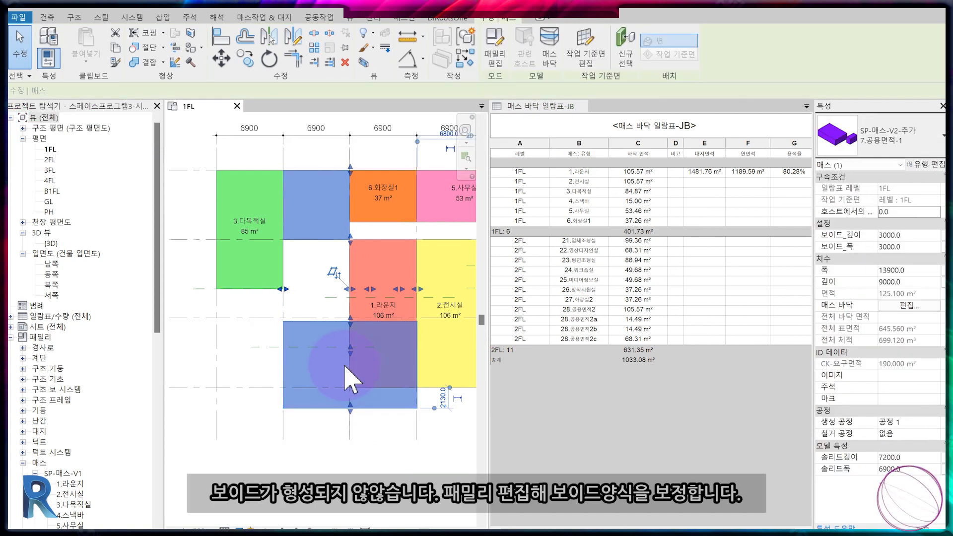
Step: Open the mass family for editing, show its 남쪽 elevation and turn off 보이드1 in the family types
click(500, 48)
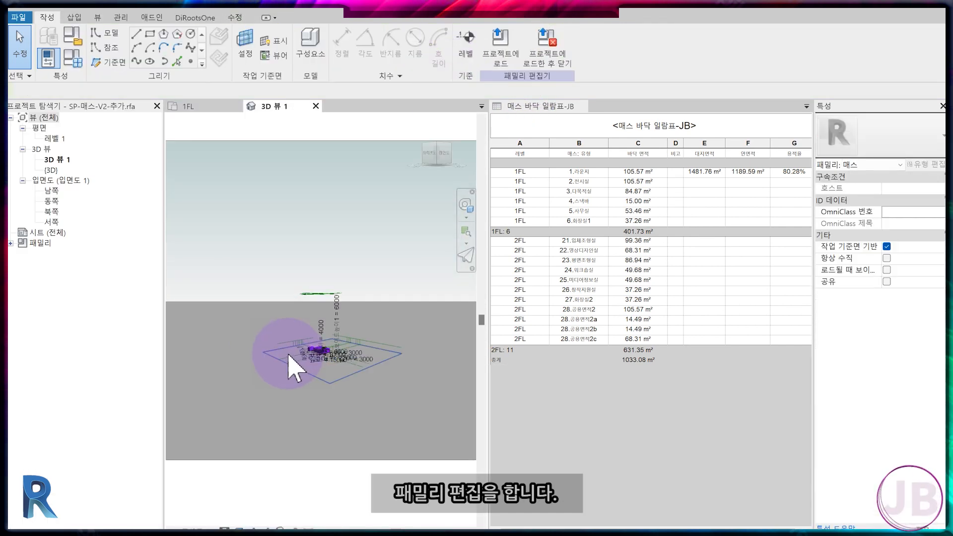
scroll(289, 355, up, 5)
double_click(52, 190)
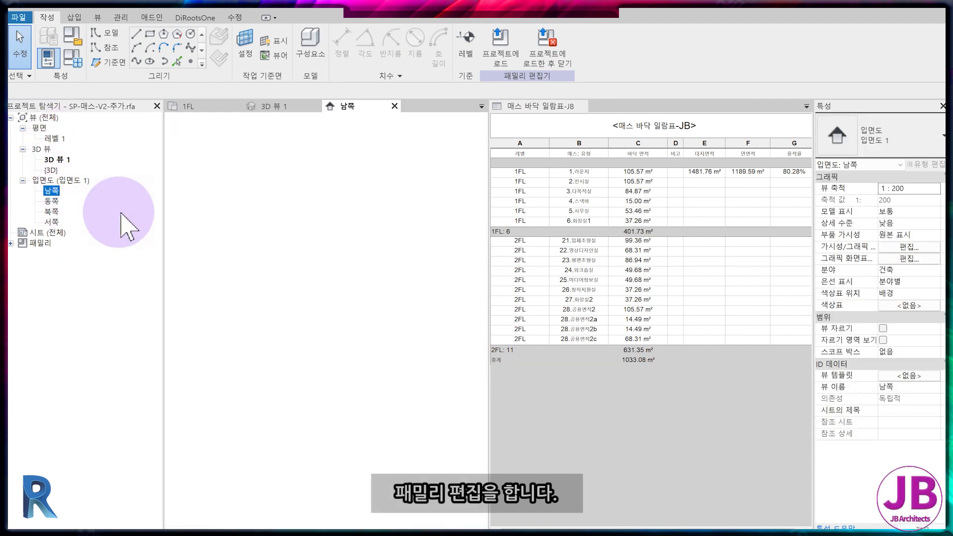
scroll(287, 409, up, 5)
click(77, 60)
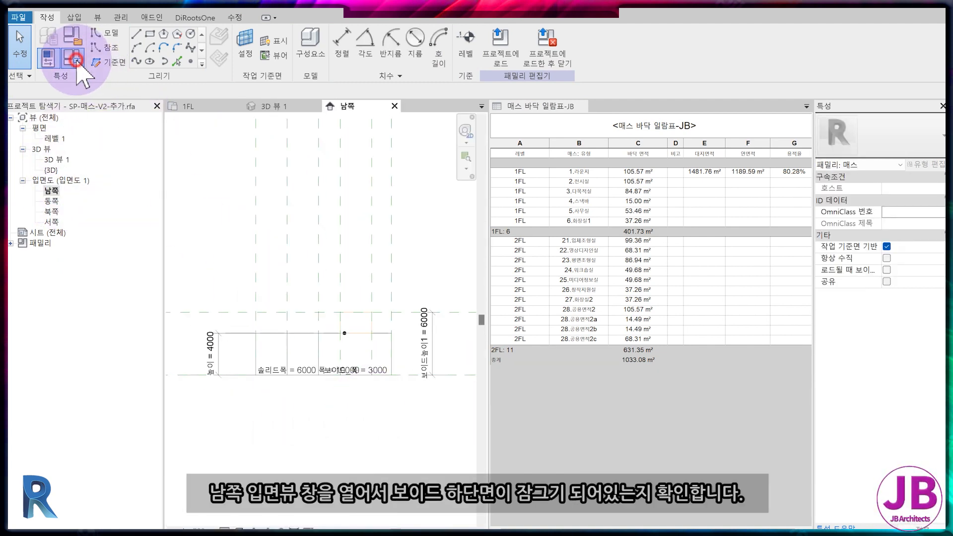
click(213, 169)
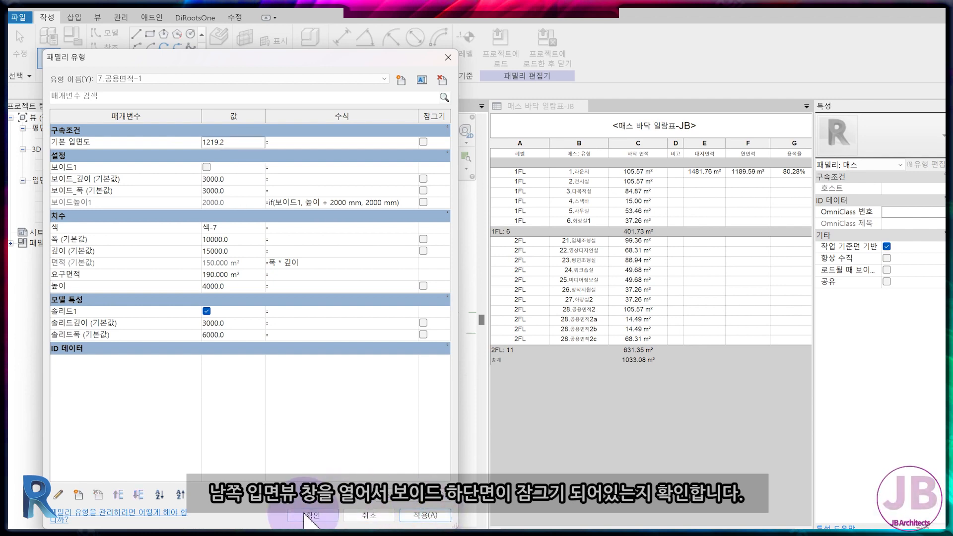
click(304, 514)
Step: Remove the 보이드높이1 parameter label from the void's height dimension by setting it to <없음>
middle_drag(360, 407, 319, 397)
scroll(317, 342, up, 2)
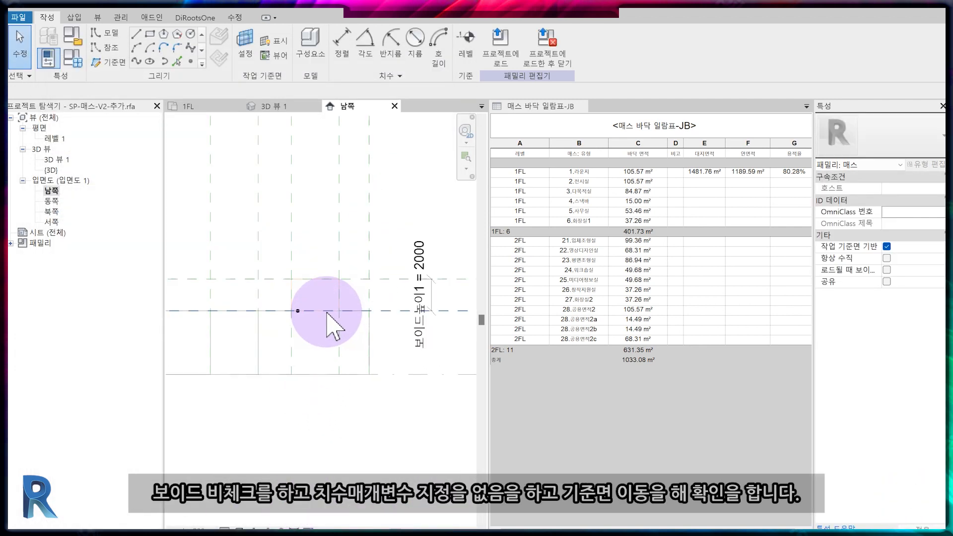
click(429, 291)
click(648, 43)
click(648, 75)
Step: Move the 하단높이1 reference plane down to 3000 mm below the upper plane to test the void's attachment
click(379, 312)
click(401, 311)
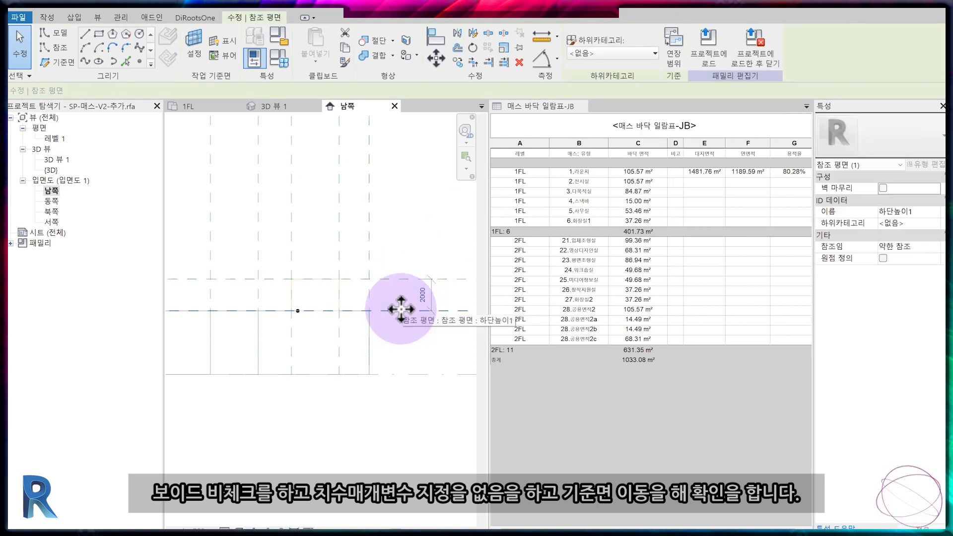
drag(400, 312, 396, 326)
click(376, 321)
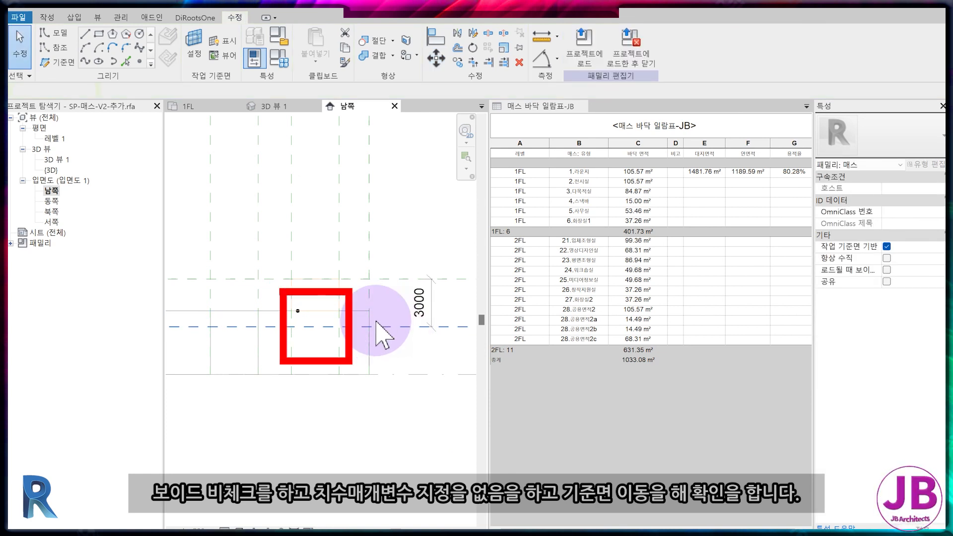
Step: Move the void's bottom face down onto the lowered 하단높이1 reference plane
click(310, 313)
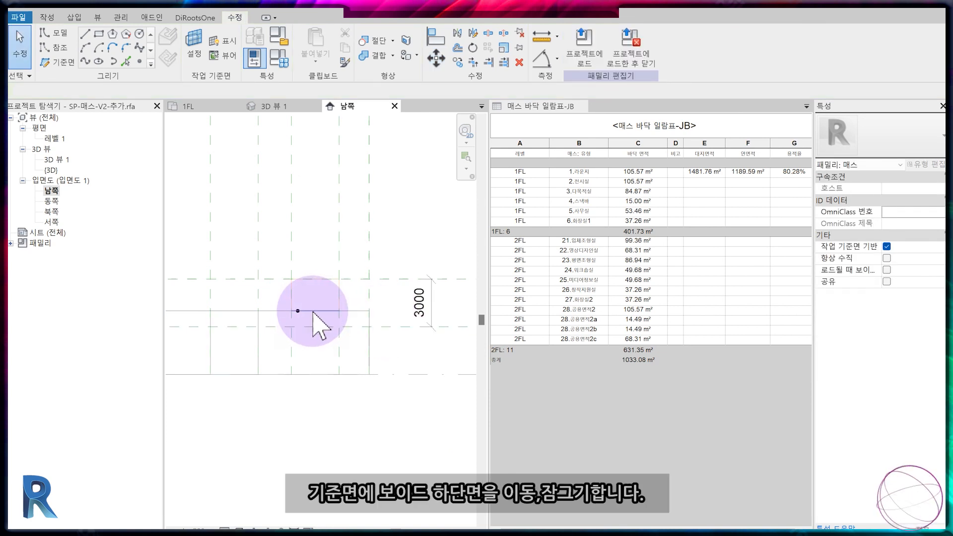
click(313, 312)
drag(318, 293, 318, 304)
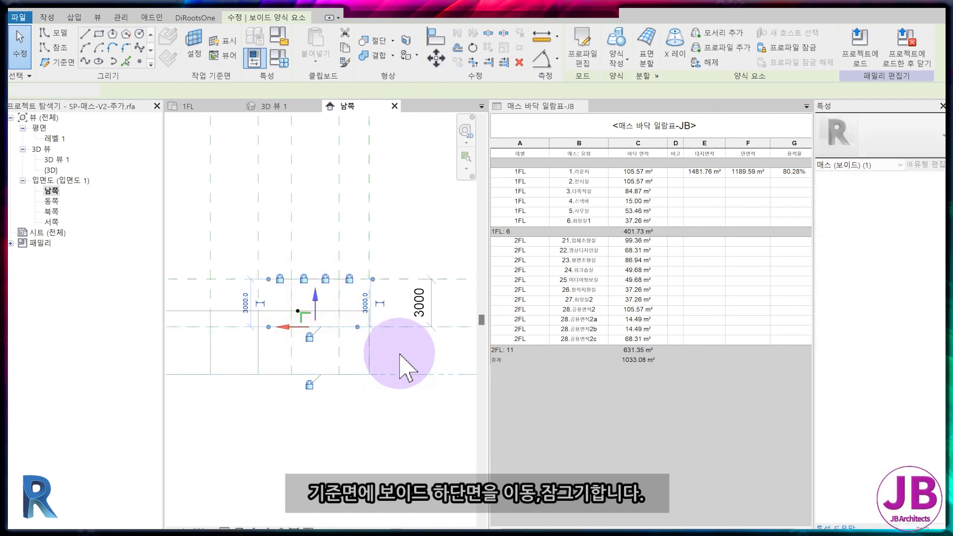
Step: Label the void's 3000 height dimension with the 보이드높이1 parameter again
click(422, 304)
click(647, 48)
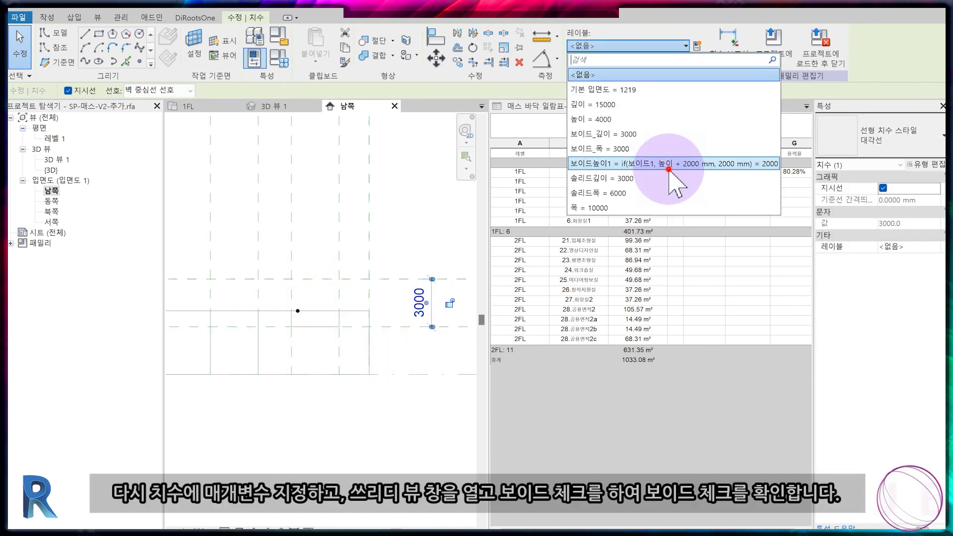
click(666, 163)
Step: Show 3D 뷰 1 of the family and turn on 보이드1 in the family types
click(298, 105)
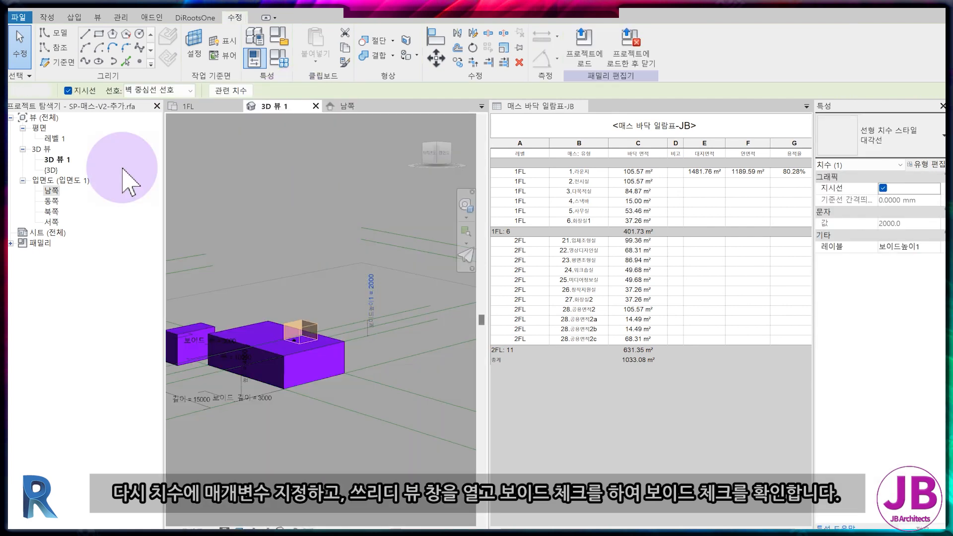
key(Escape)
click(282, 62)
click(206, 167)
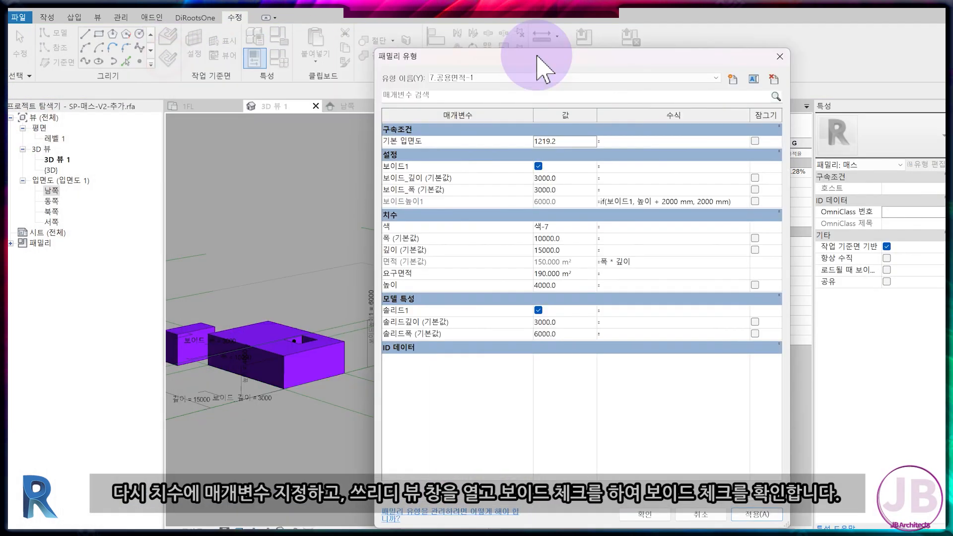
click(694, 518)
Step: Load the family into the project and close it, overwriting the existing version and its parameter values
click(633, 57)
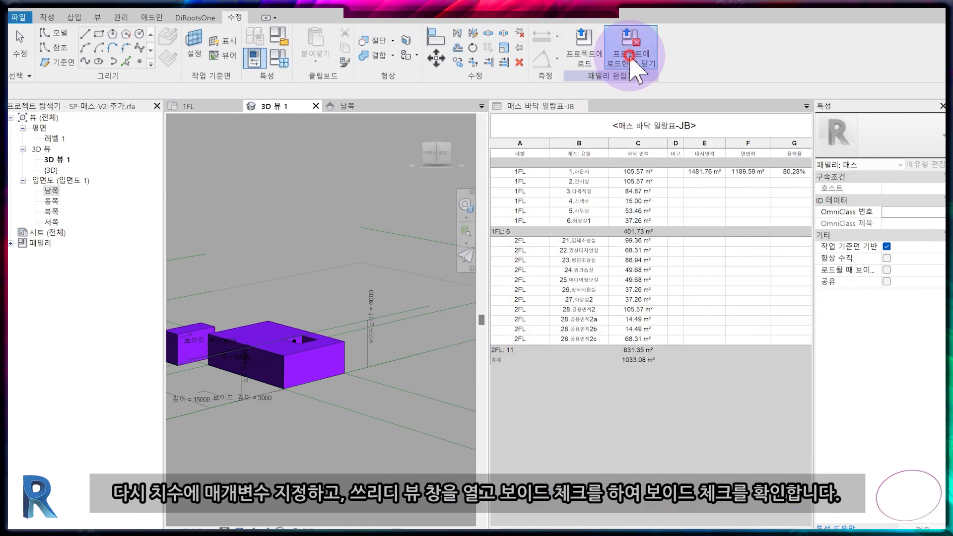
click(463, 288)
click(455, 287)
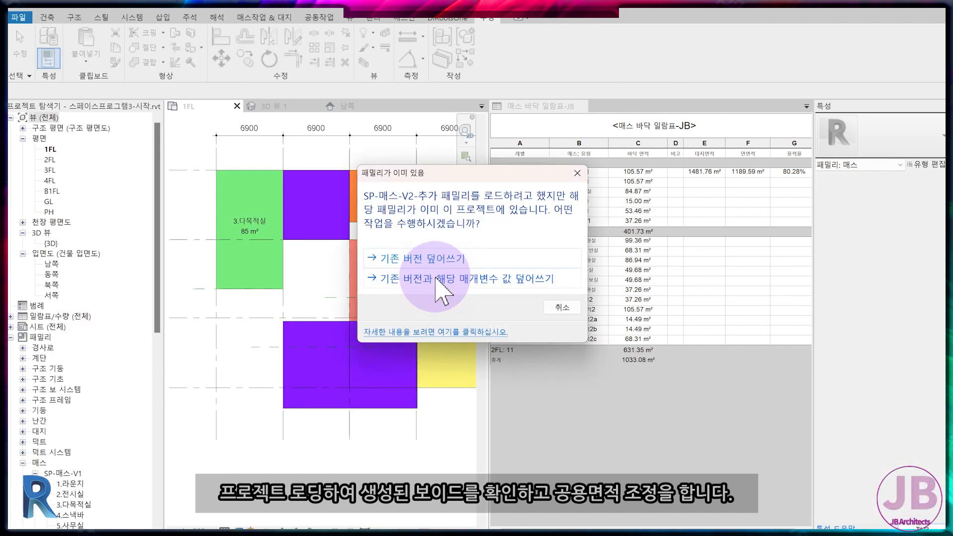
click(435, 276)
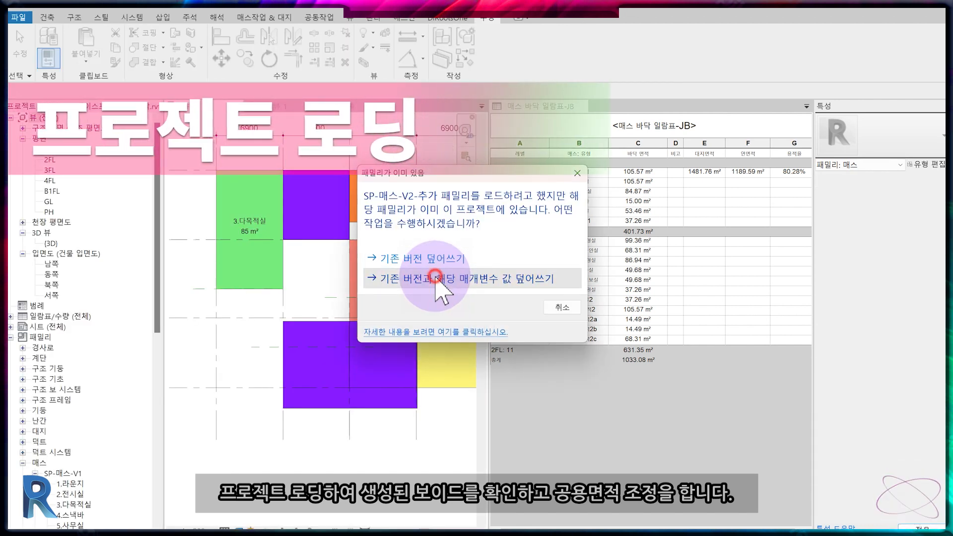
Step: Stretch the common-area mass on 1FL to about 23700 by 17430 mm and its void to about 14900 by 12630 mm
click(325, 327)
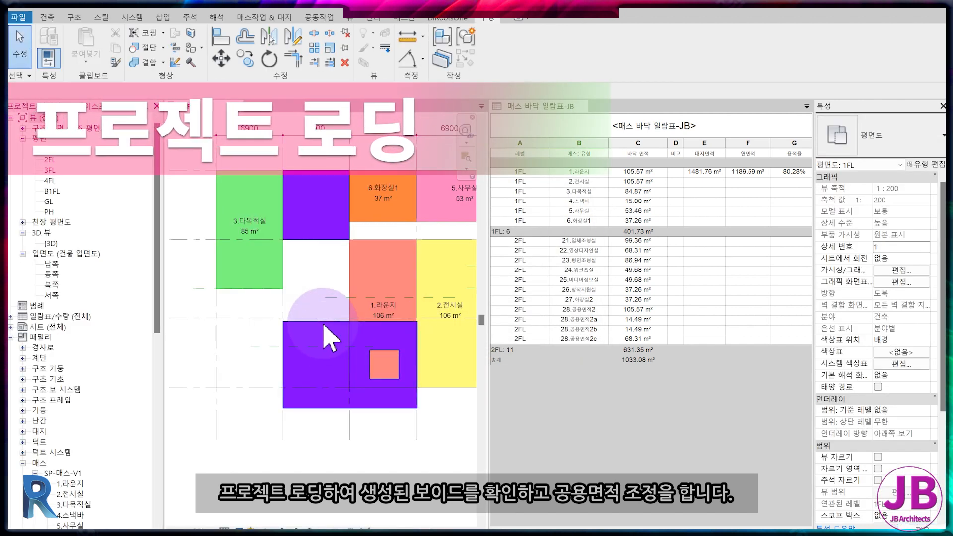
drag(345, 273, 347, 239)
middle_drag(399, 388, 345, 358)
middle_drag(317, 243, 325, 245)
drag(304, 198, 304, 194)
drag(303, 301, 304, 212)
middle_drag(390, 255, 331, 228)
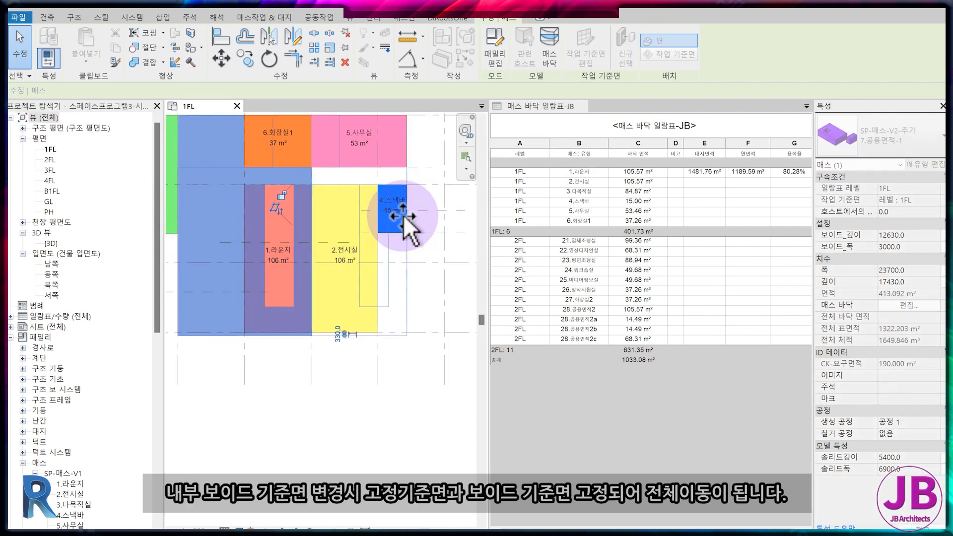
drag(404, 216, 406, 215)
middle_drag(319, 273, 352, 298)
drag(392, 251, 277, 259)
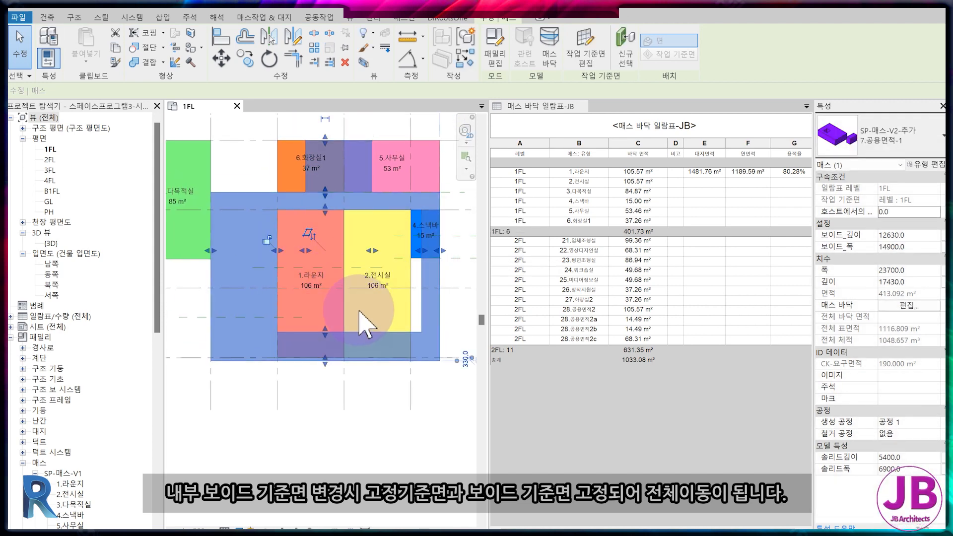
Step: Align the mass's lower edge with the grid line and stretch the additional solid to 16700 mm wide
key(a)
key(l)
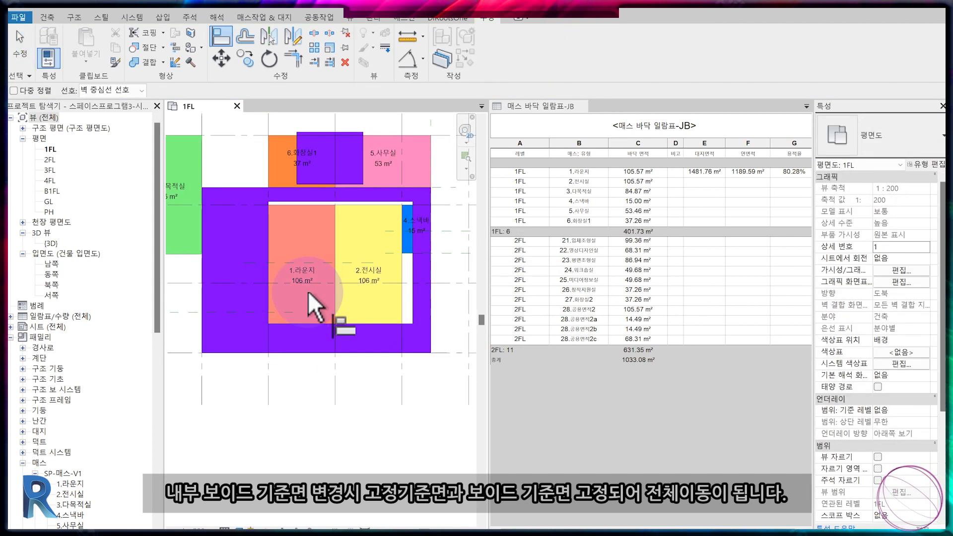
middle_drag(326, 130, 349, 192)
key(Escape)
click(345, 194)
middle_drag(317, 304, 317, 279)
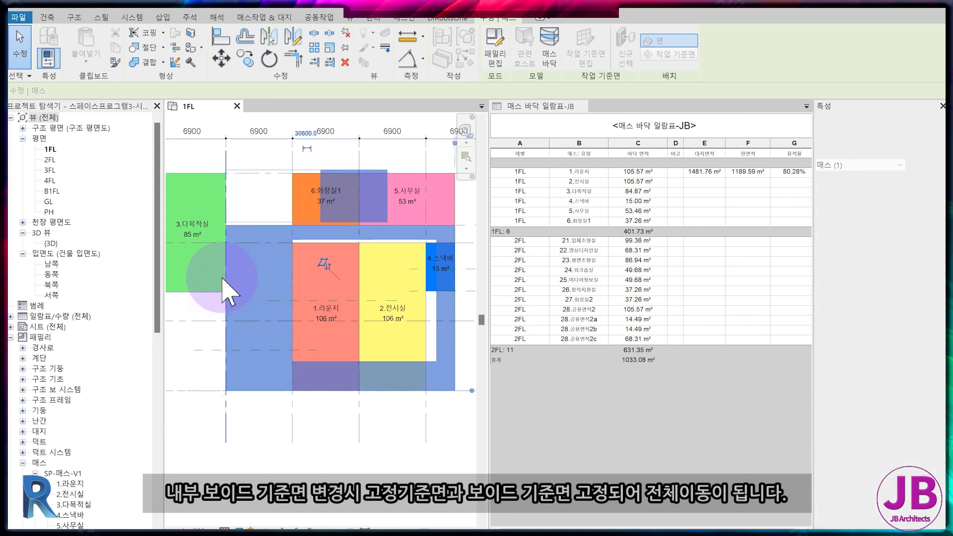
click(382, 295)
drag(306, 276, 294, 280)
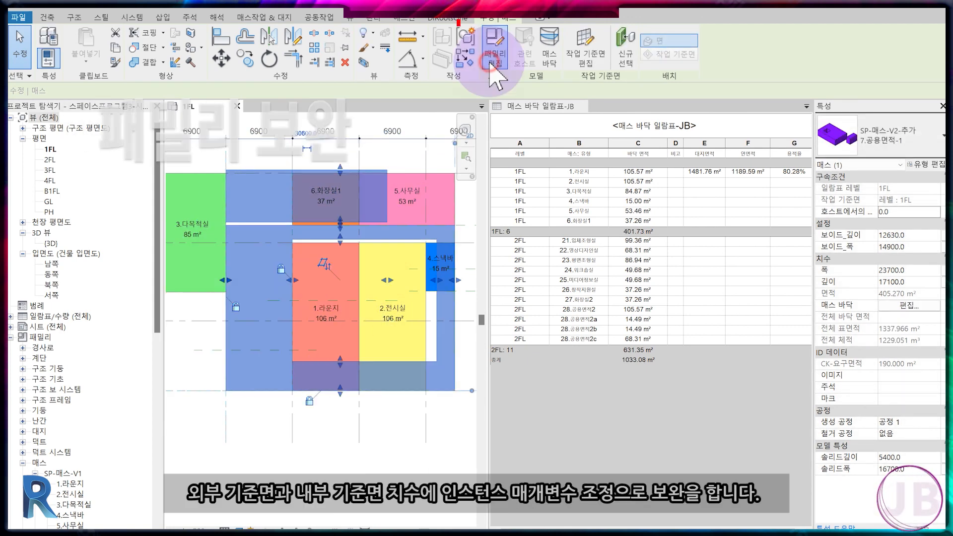
Step: Open the mass family for editing and dimension the horizontal gap between the void's right plane and the mass's right plane
click(492, 62)
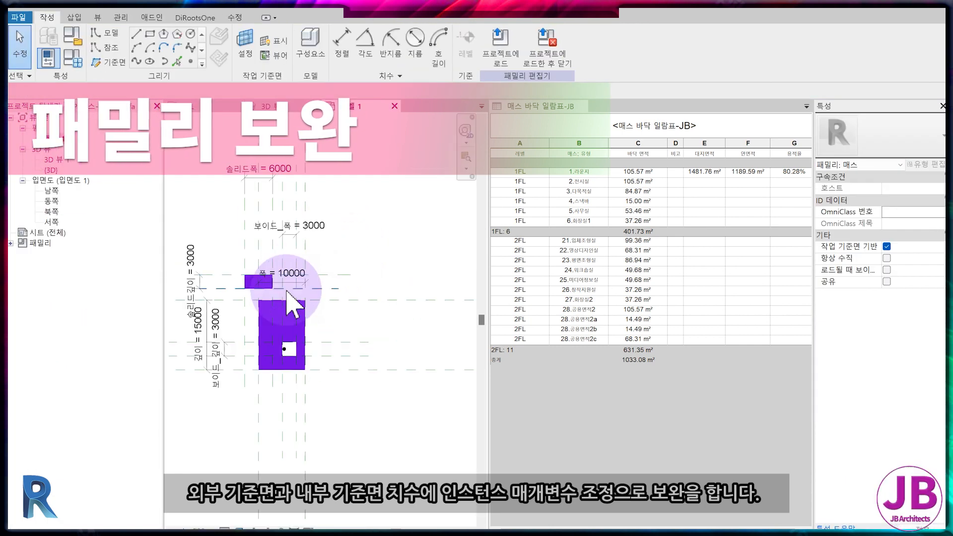
scroll(287, 293, up, 3)
key(d)
key(i)
click(357, 218)
click(336, 228)
click(348, 234)
click(280, 231)
Step: Dimension the horizontal distance between the additional solid's right plane and the void's left plane
middle_drag(279, 231, 319, 272)
scroll(320, 270, down, 3)
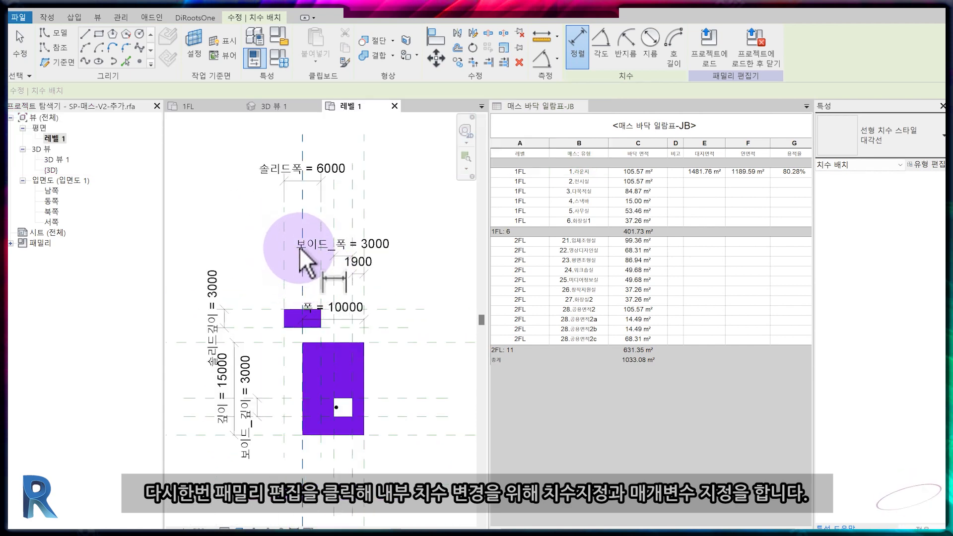
scroll(313, 237, up, 1)
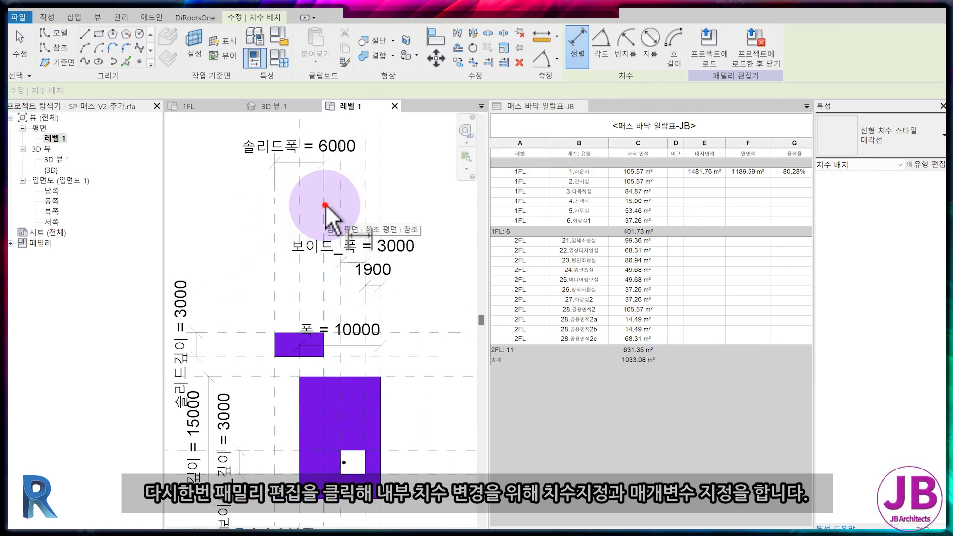
click(323, 207)
click(334, 221)
middle_drag(313, 278, 324, 227)
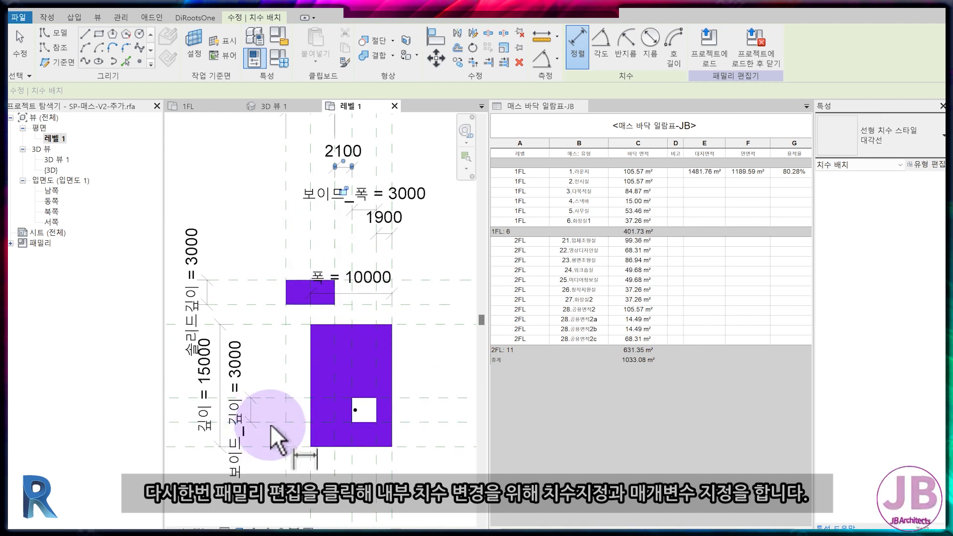
Step: Dimension the vertical distances from the void to the mass's lower plane and to the additional solid's lower plane
click(267, 440)
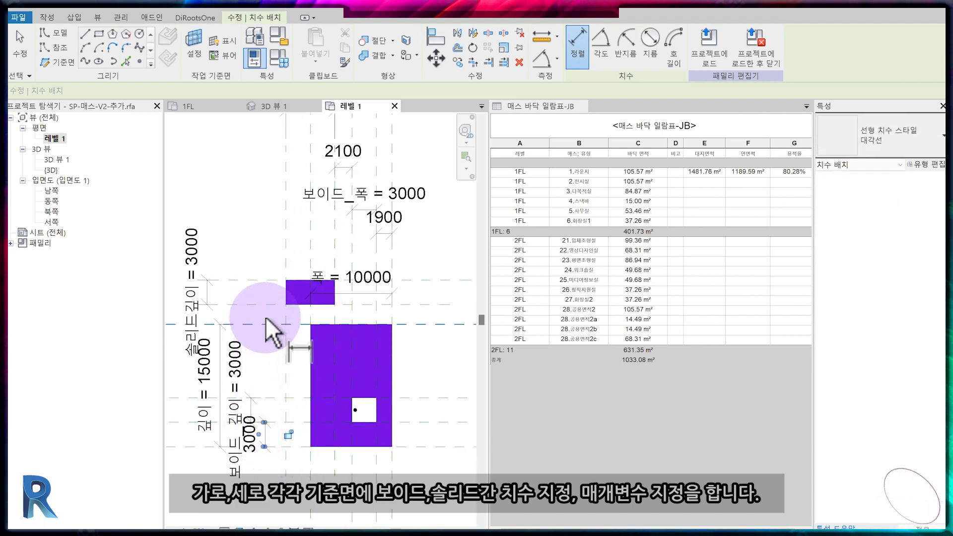
click(266, 306)
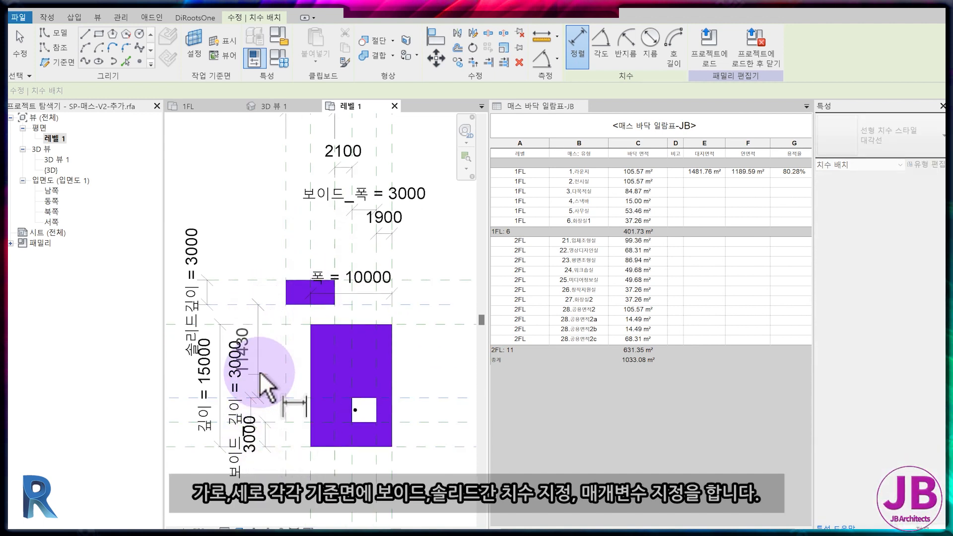
key(Escape)
Step: Label the void-to-mass horizontal dimension with a new instance parameter 가로변위, grouped under 모델 특성
click(384, 218)
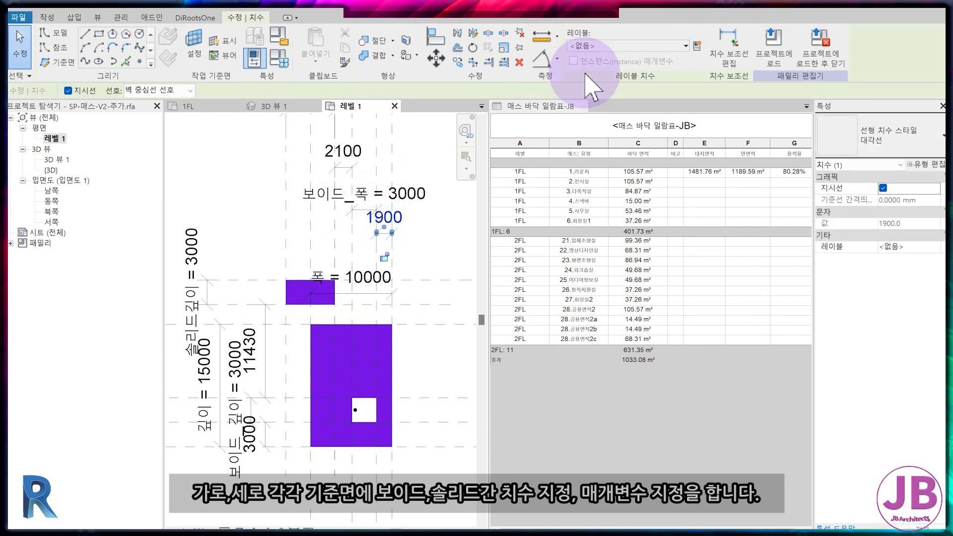
click(697, 46)
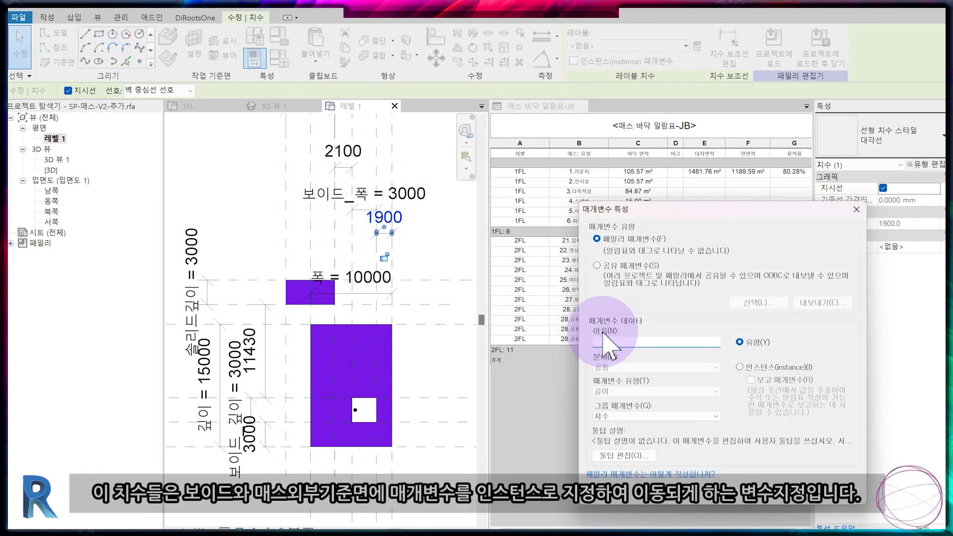
text(가로변위)
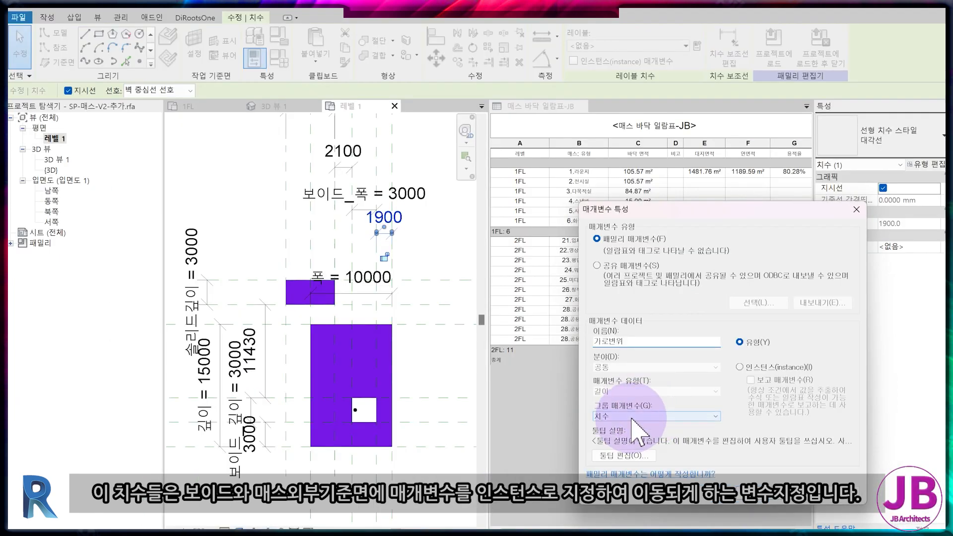
click(591, 395)
click(640, 208)
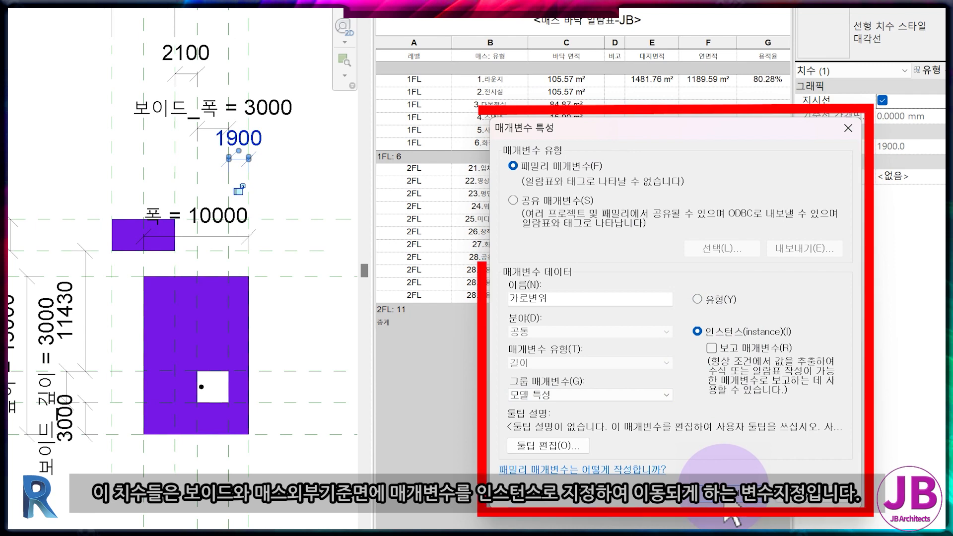
click(724, 490)
click(172, 288)
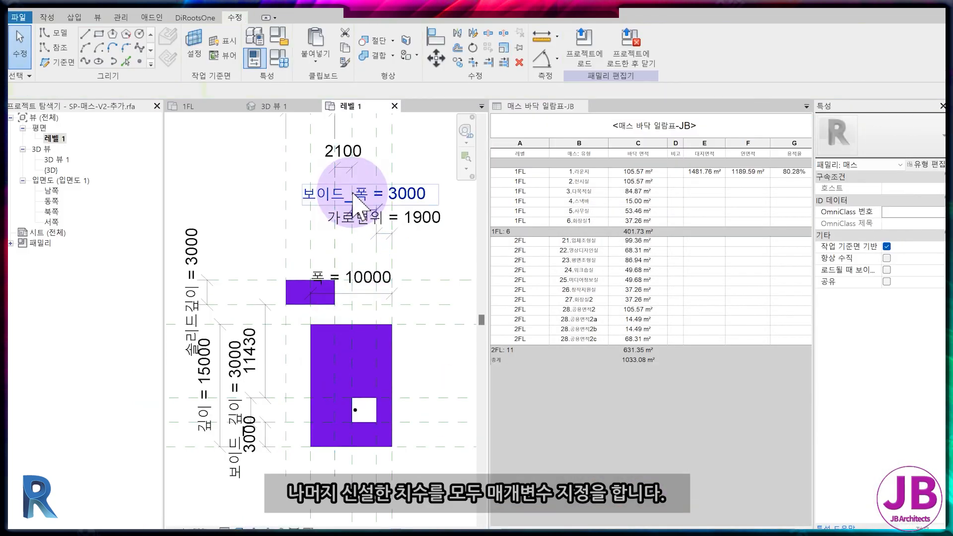
Step: Label the solid-to-void horizontal dimension with a new instance parameter 가로변위2, grouped under 모델 특성
scroll(202, 102, up, 1)
click(186, 74)
click(696, 41)
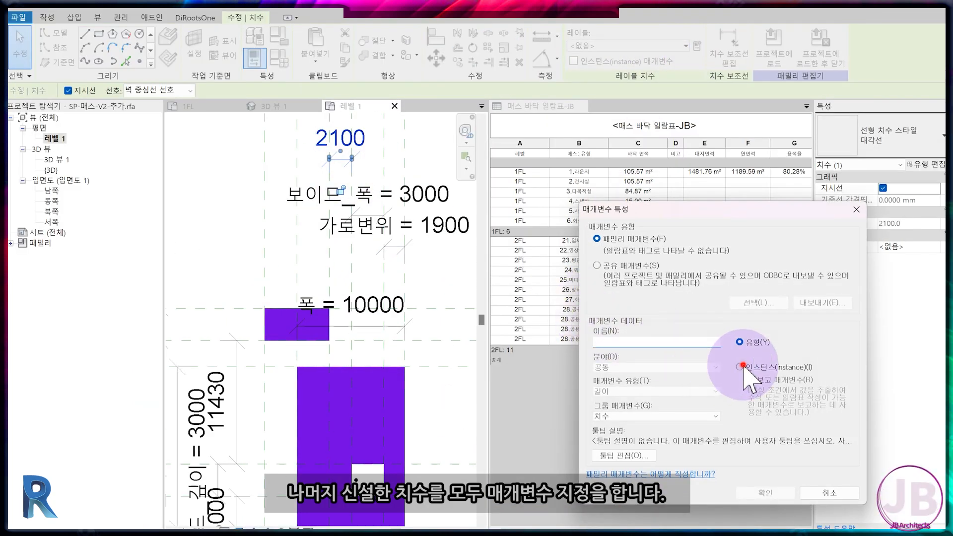
click(744, 368)
click(640, 345)
text(가로변위)
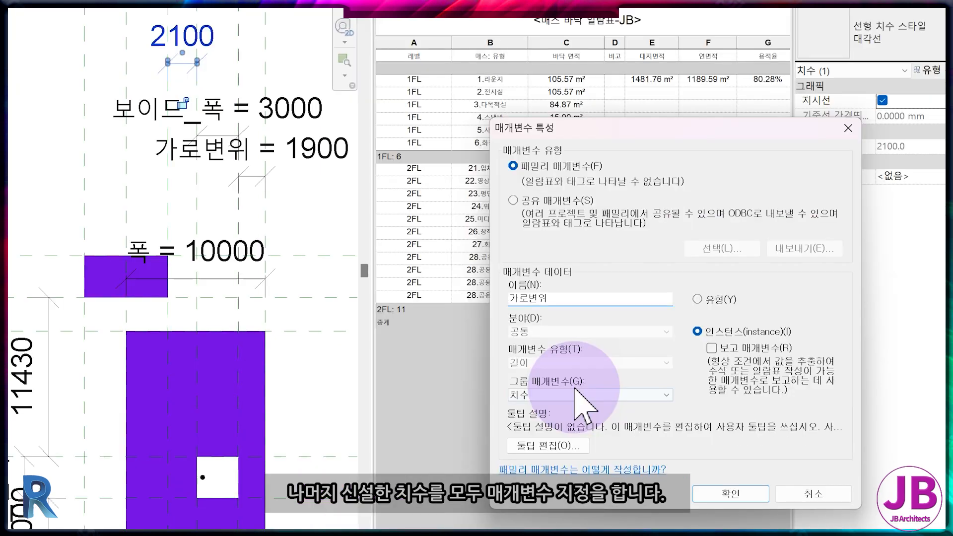
click(576, 392)
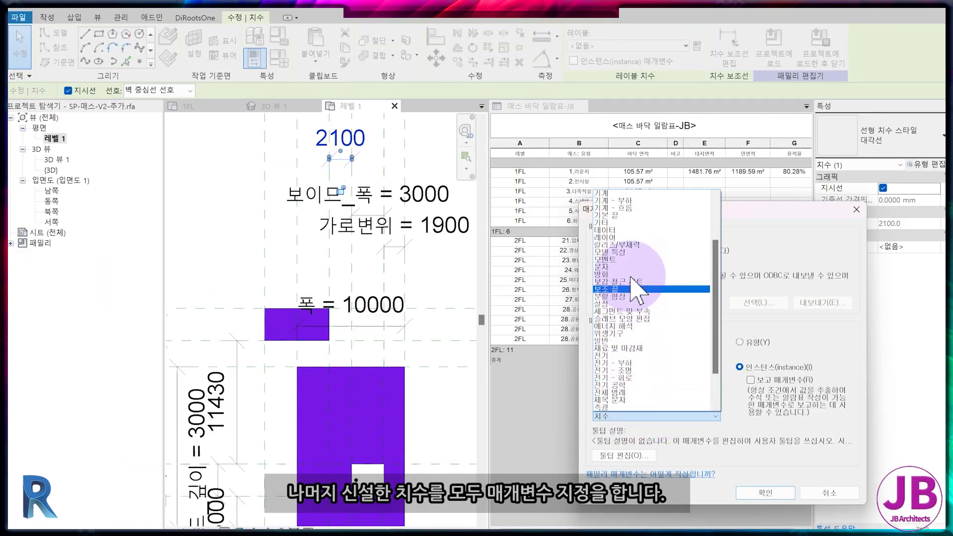
click(635, 251)
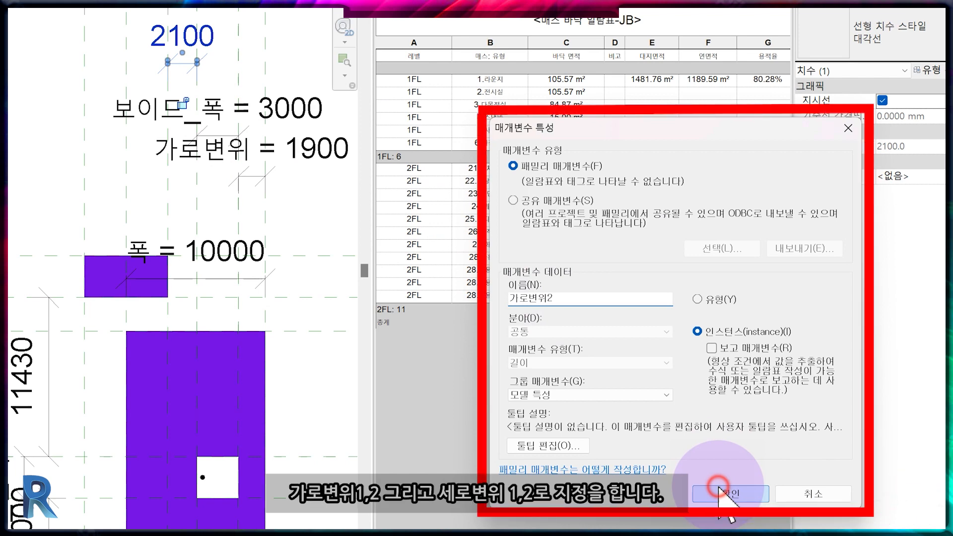
click(719, 491)
Step: Label the vertical dimension between the void and the mass's lower plane with a new instance parameter 세로변위1 under 모델 특성
scroll(319, 393, down, 3)
scroll(378, 464, up, 4)
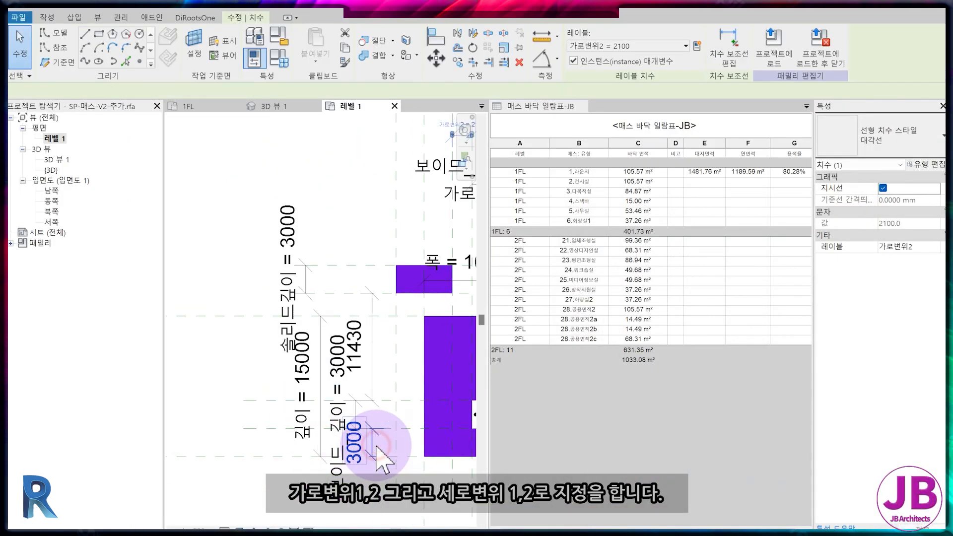
click(377, 447)
click(698, 46)
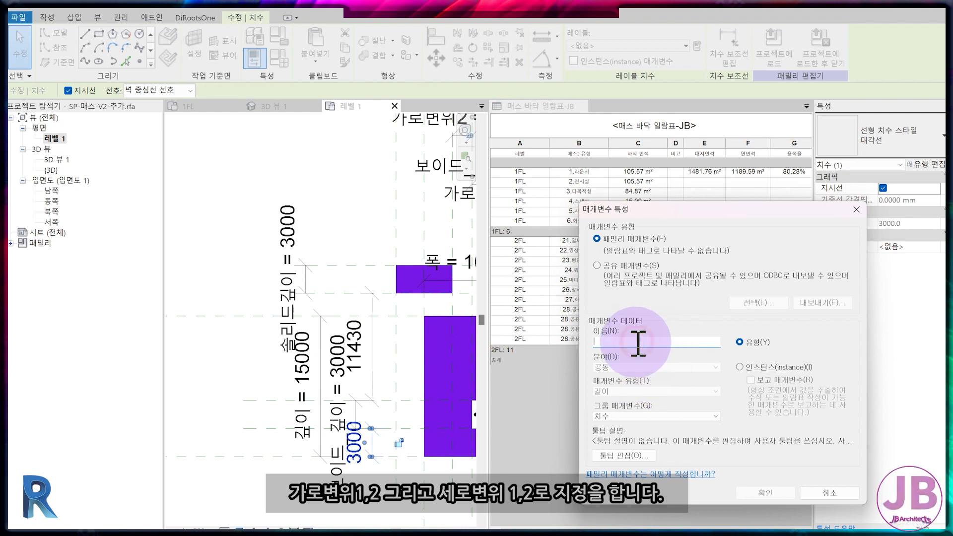
text(세로변위1)
click(740, 367)
click(656, 416)
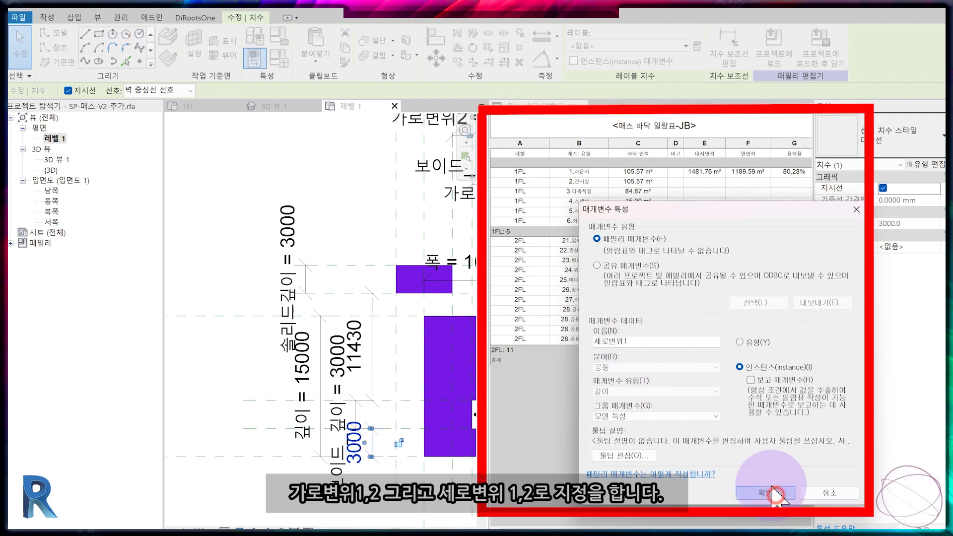
click(774, 493)
Step: Label the vertical dimension between the additional solid and the void with a new instance parameter 세로변위2 under 모델 특성
click(370, 335)
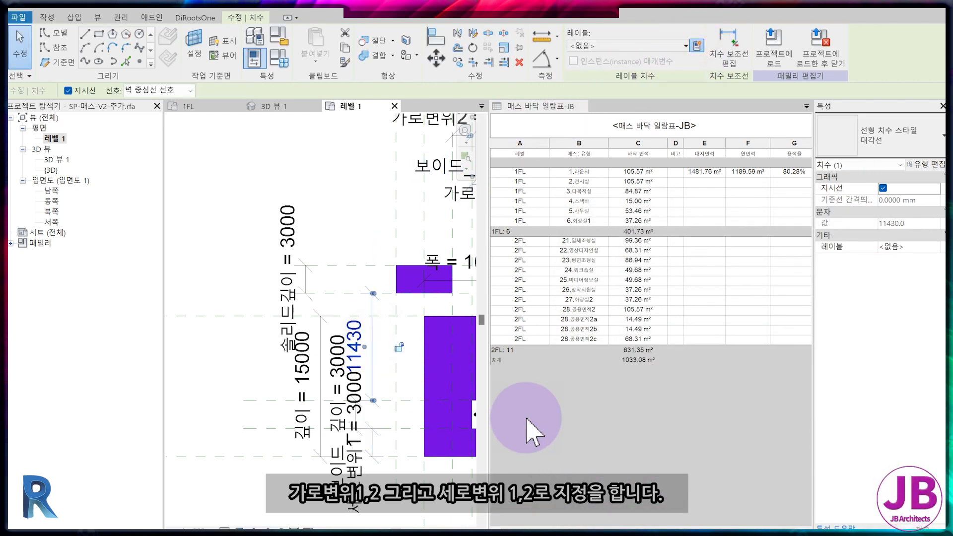
text(세로변위2)
click(740, 367)
click(655, 416)
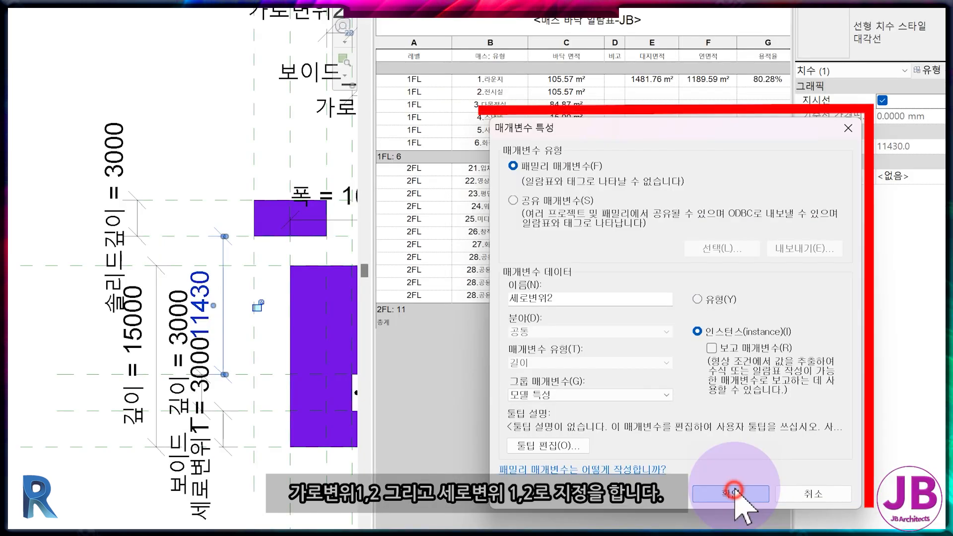
click(735, 493)
Step: Load the family into the project and close it, overwriting the existing version with its parameter values and removing the unsatisfied constraints
click(254, 58)
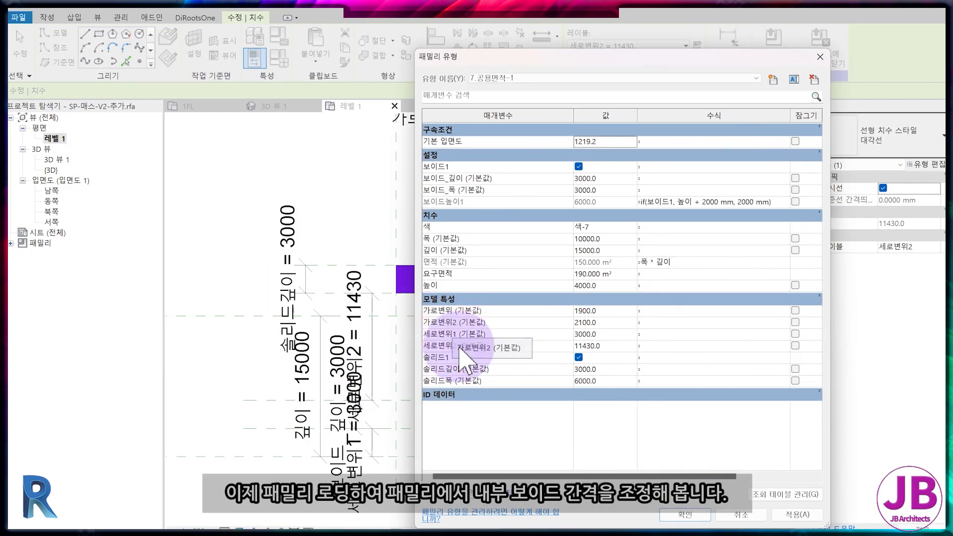
click(686, 514)
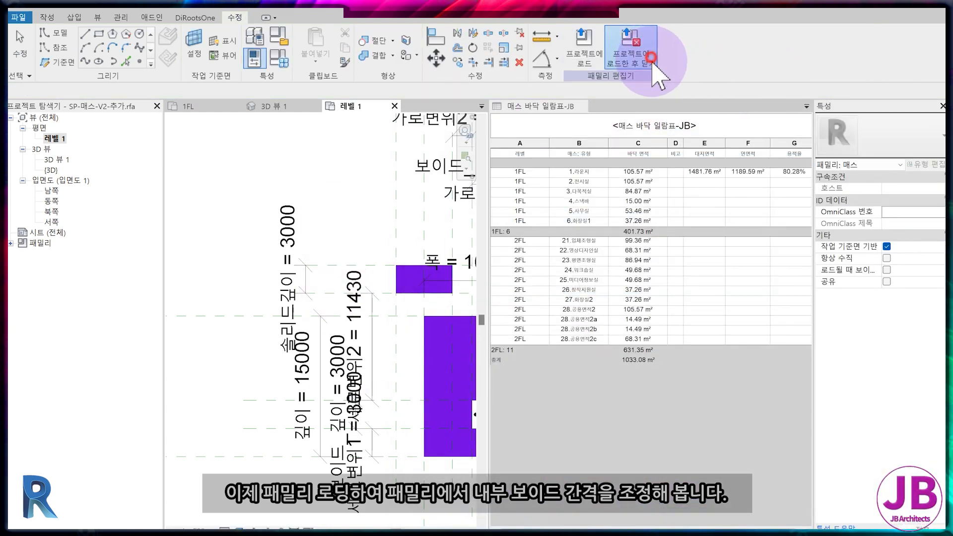
click(650, 62)
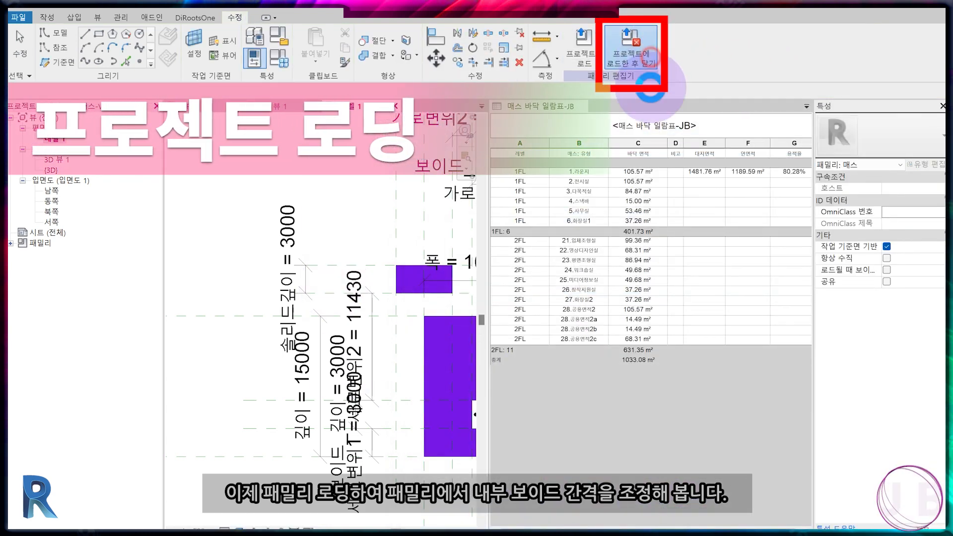
click(463, 289)
click(459, 291)
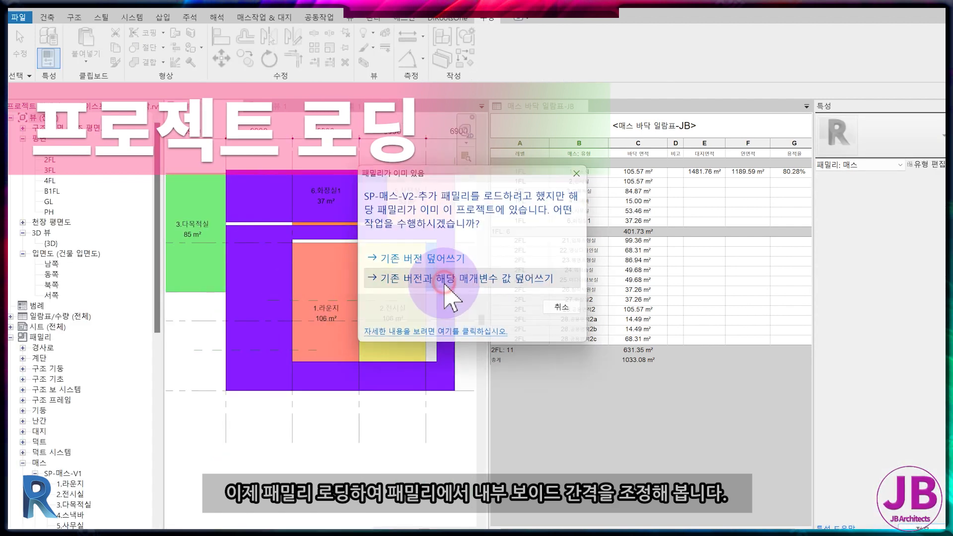
click(448, 278)
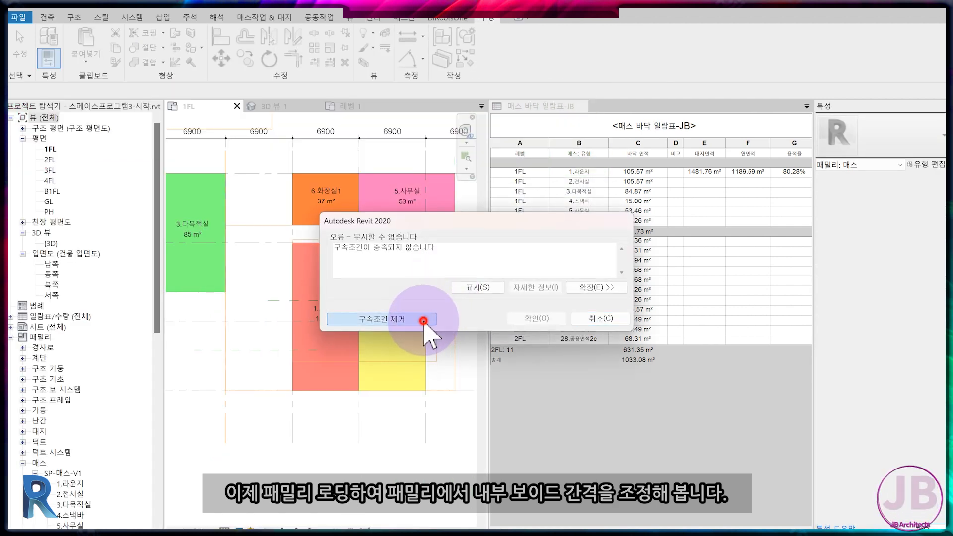
click(425, 321)
Step: Stretch the void of mass 7.공용면적-1 to the mass's lower and right edges, and trim its upper edge to the 라운지's upper edge
scroll(333, 333, down, 2)
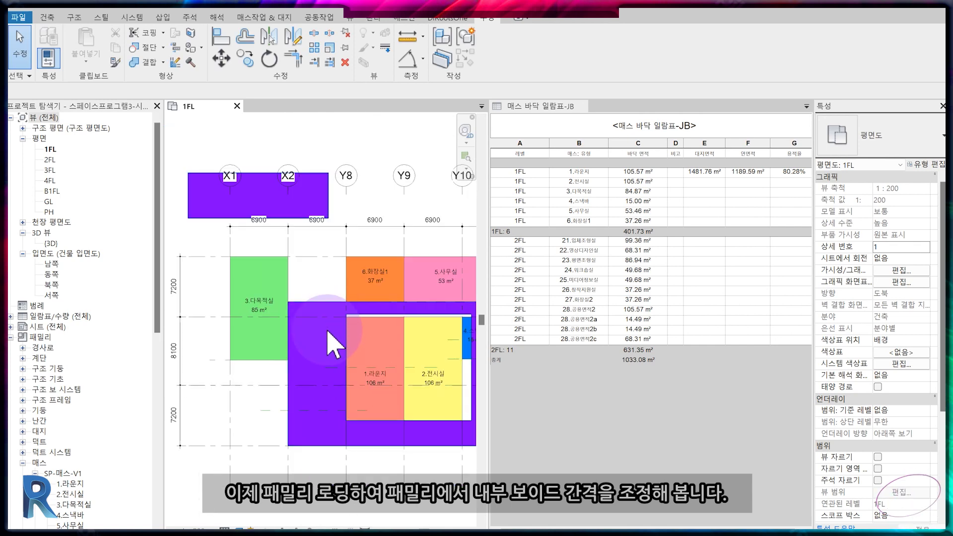
middle_drag(332, 342, 289, 304)
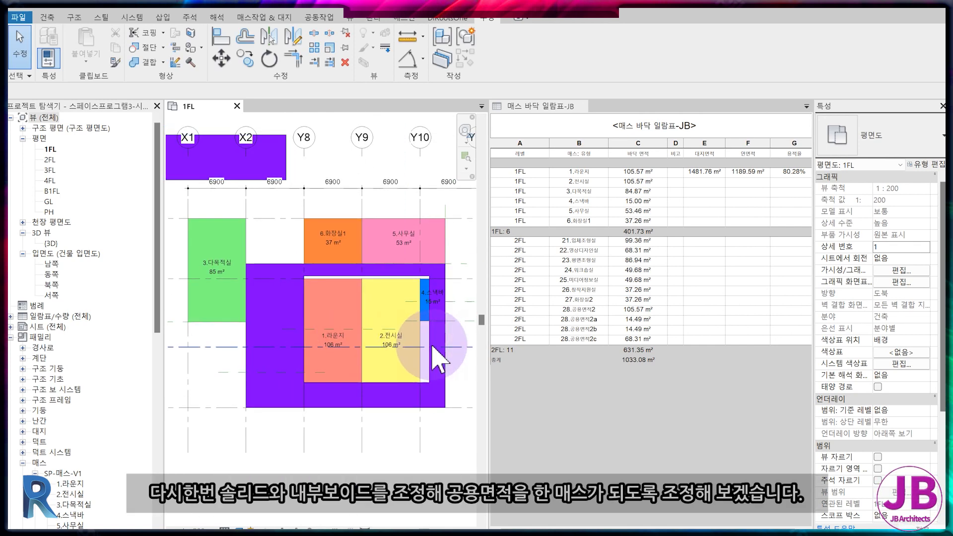
middle_drag(387, 402, 347, 360)
scroll(362, 377, up, 2)
click(226, 358)
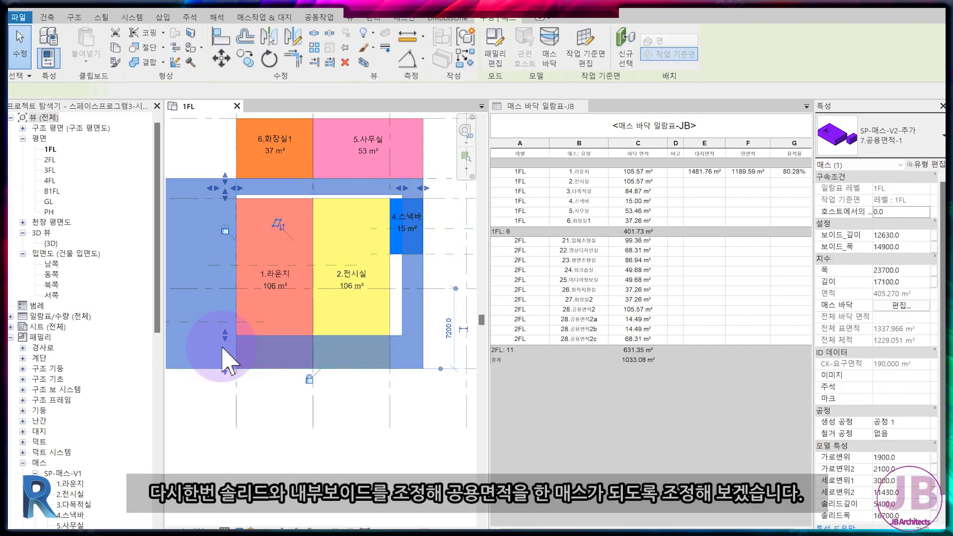
drag(222, 345, 222, 378)
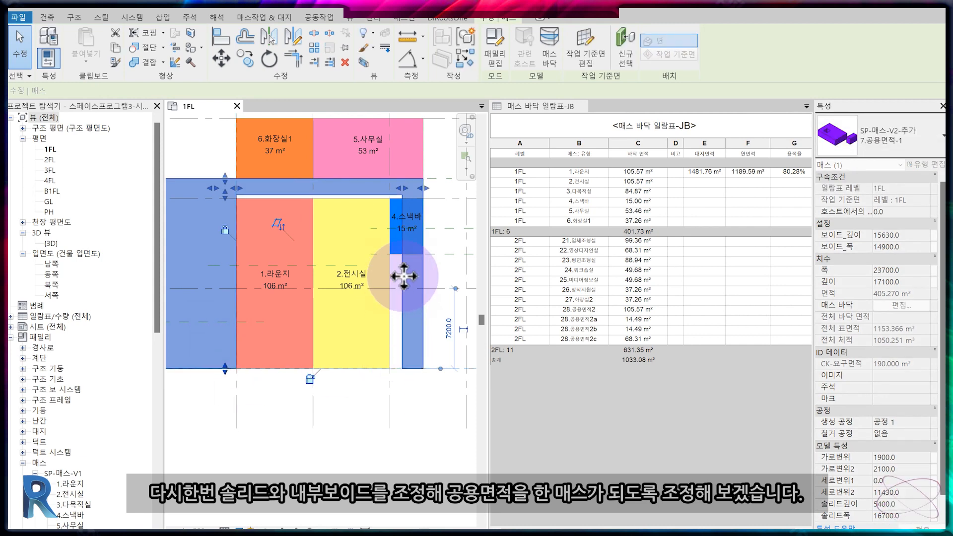
drag(404, 188, 423, 188)
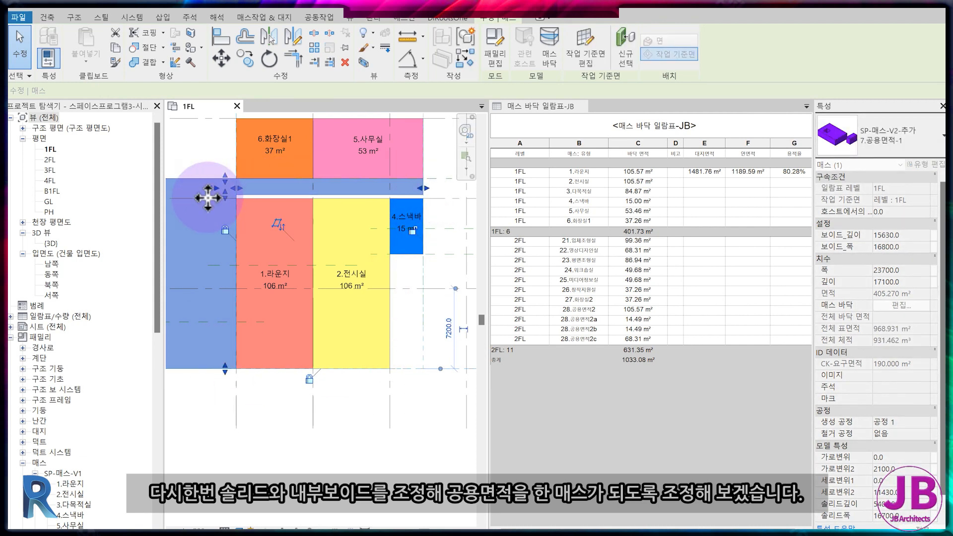
scroll(221, 199, up, 2)
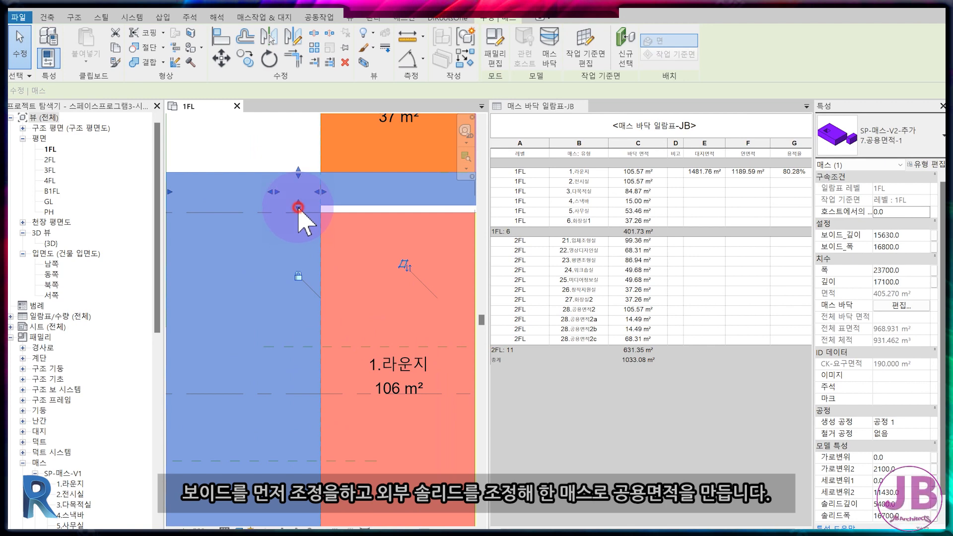
Step: Reshape the additional solid to span grids X2 to Y8, from the main mass's upper edge to the upper edge of 화장실1
scroll(317, 251, down, 2)
middle_drag(311, 119, 345, 226)
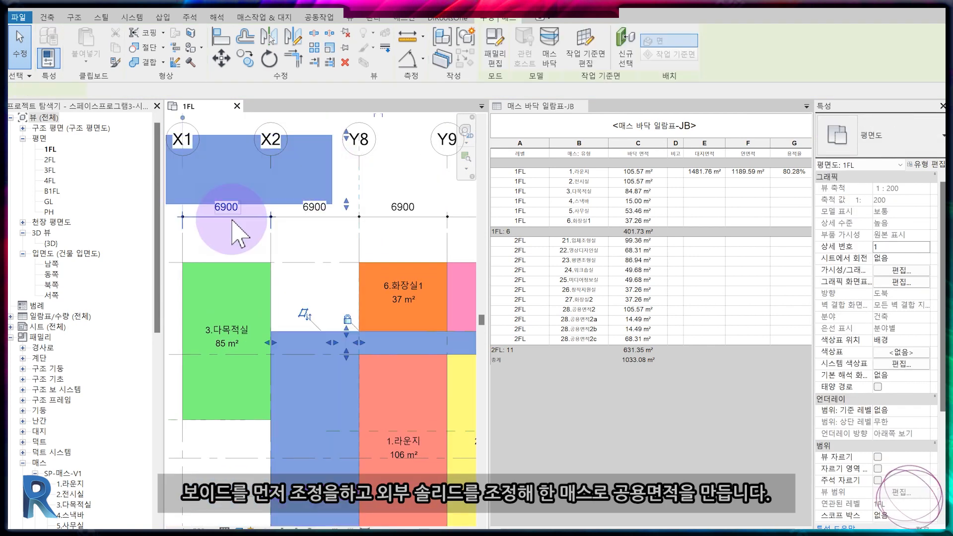
drag(346, 324, 346, 332)
middle_drag(204, 344, 274, 361)
scroll(274, 361, down, 1)
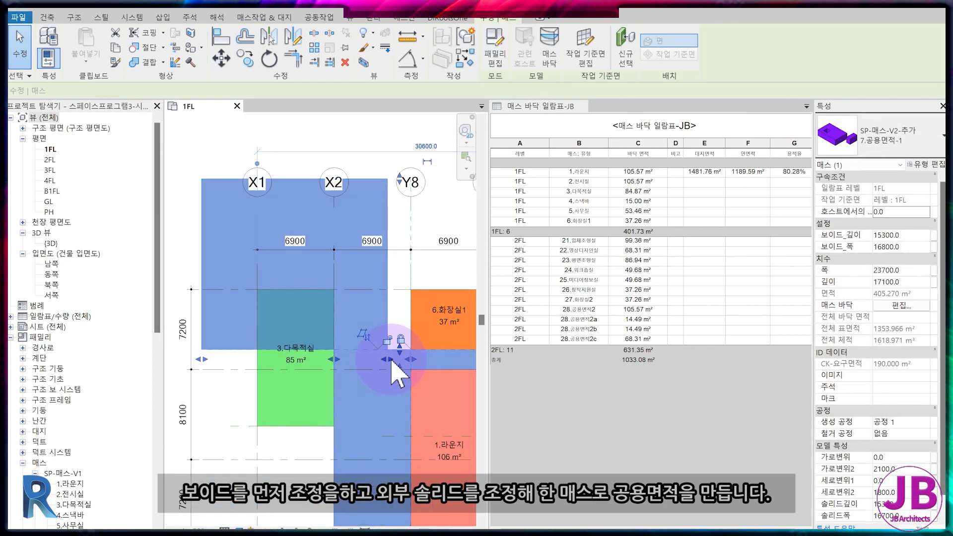
drag(391, 359, 413, 335)
drag(204, 359, 331, 352)
middle_drag(372, 278, 307, 310)
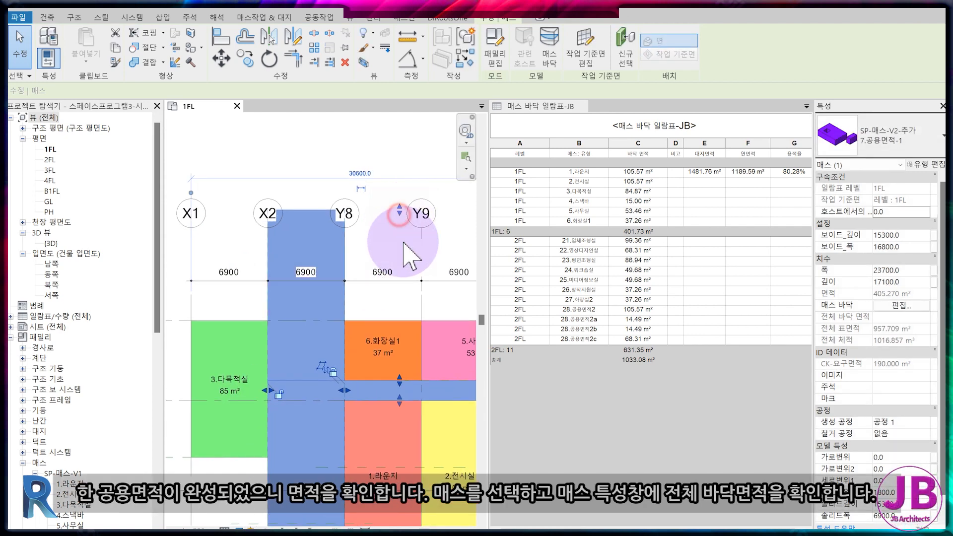
scroll(403, 248, down, 2)
key(Escape)
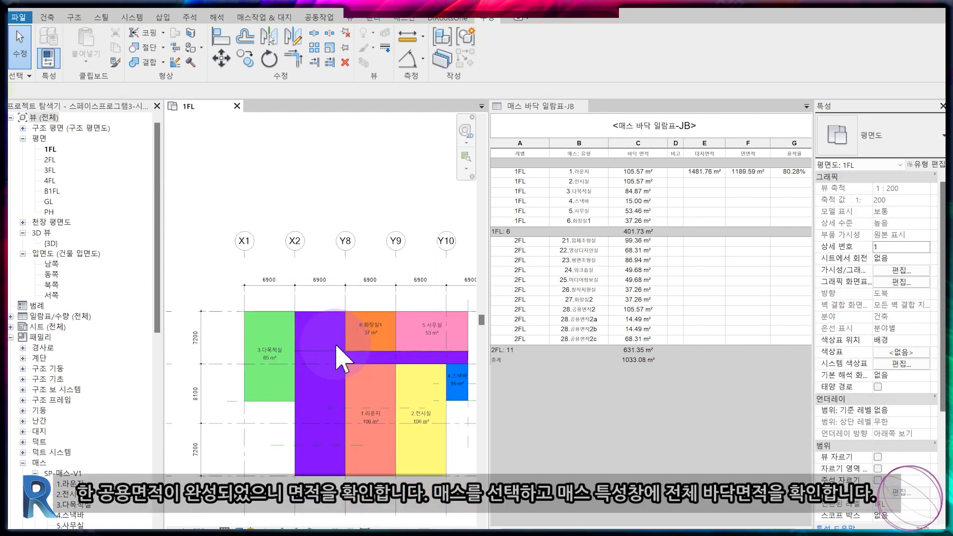
Step: Assign the 1FL mass floor to the 7.공용면적-1 mass
click(332, 353)
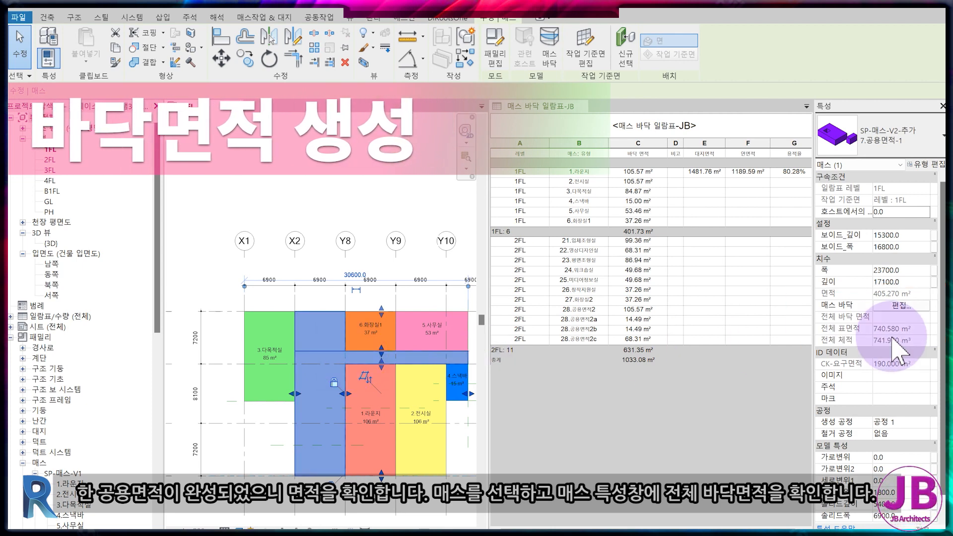
click(876, 308)
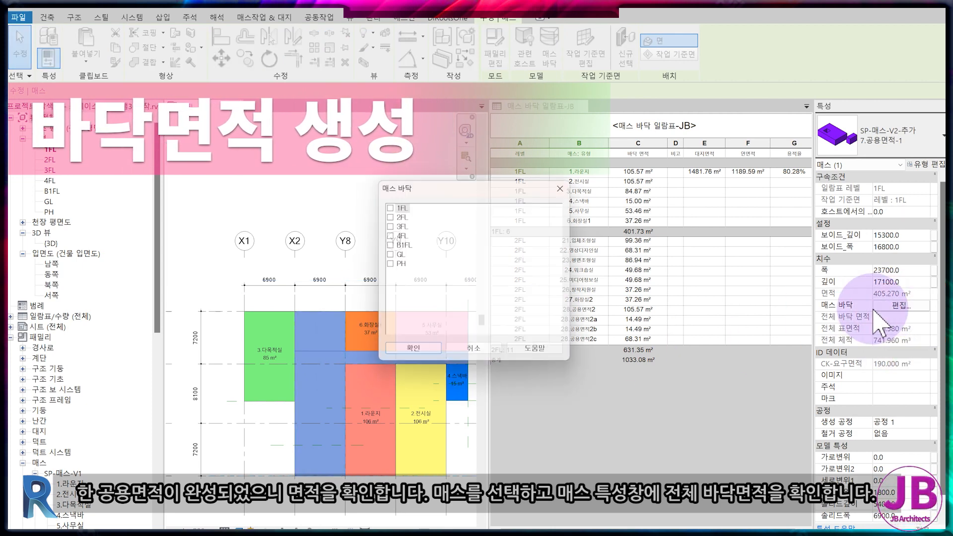
click(388, 205)
click(412, 354)
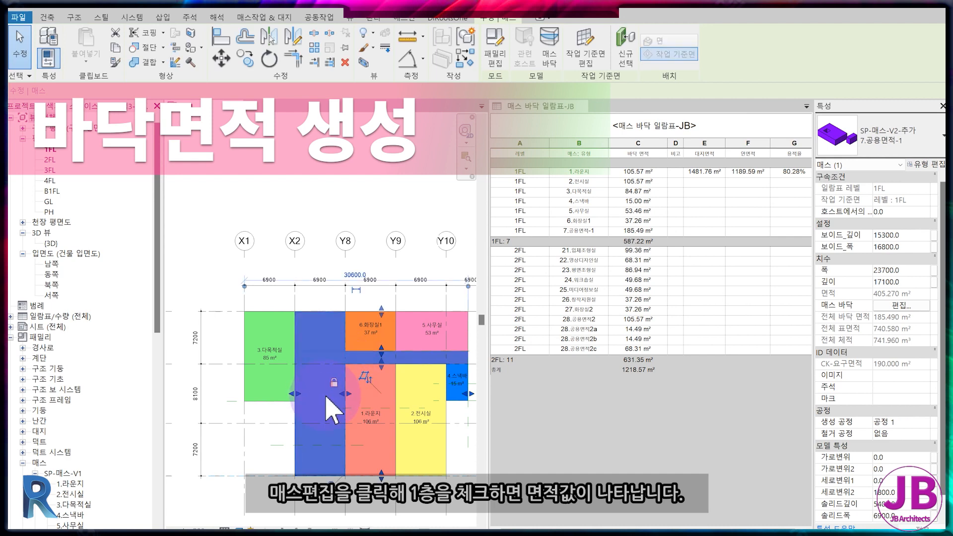
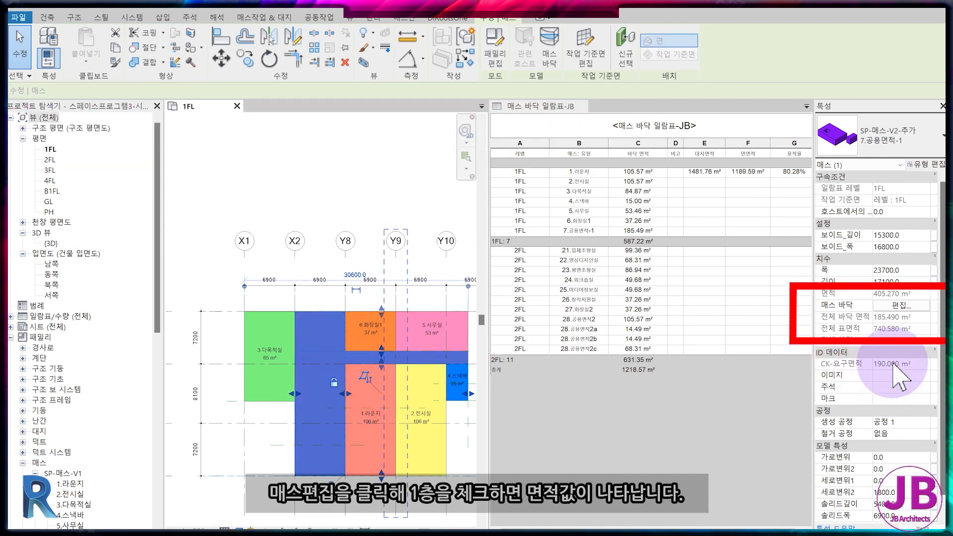
Step: Tag the 7.공용면적-1 mass by category and move the tag onto the mass's upper part between X2 and Y8
click(193, 20)
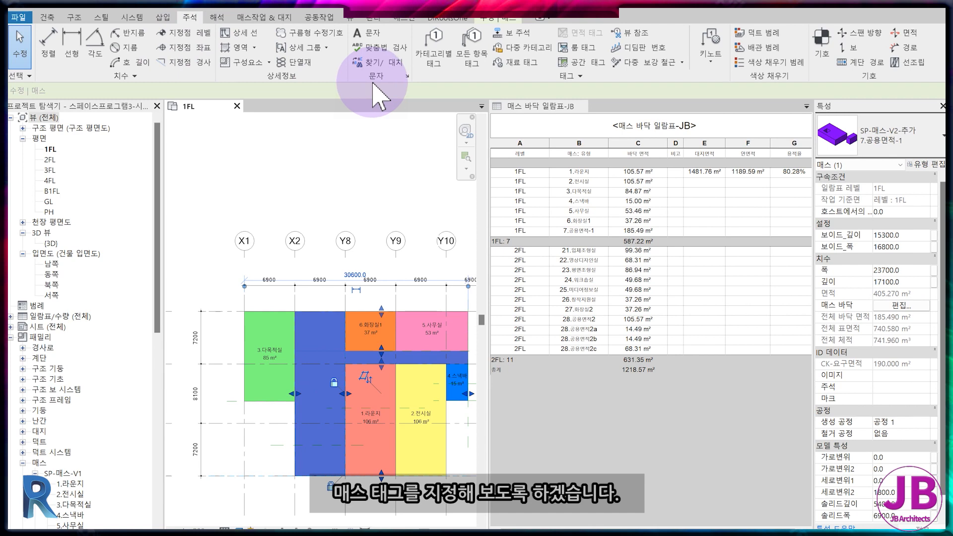
click(437, 57)
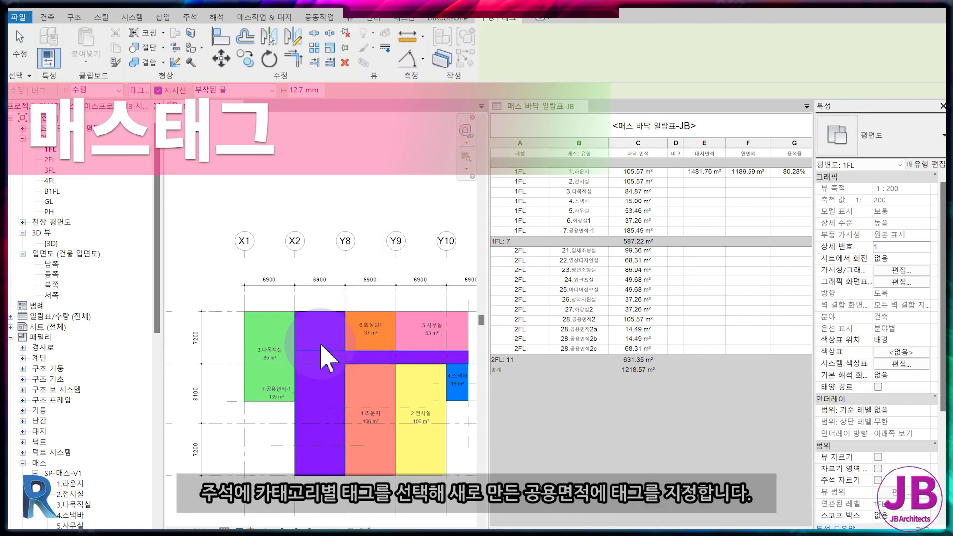
click(314, 380)
key(Escape)
click(277, 395)
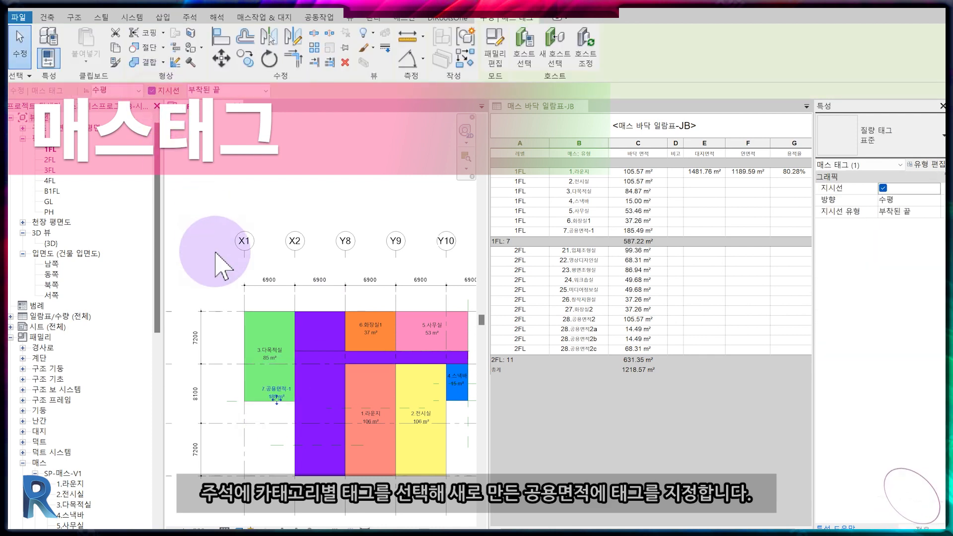
drag(277, 399, 325, 345)
key(Escape)
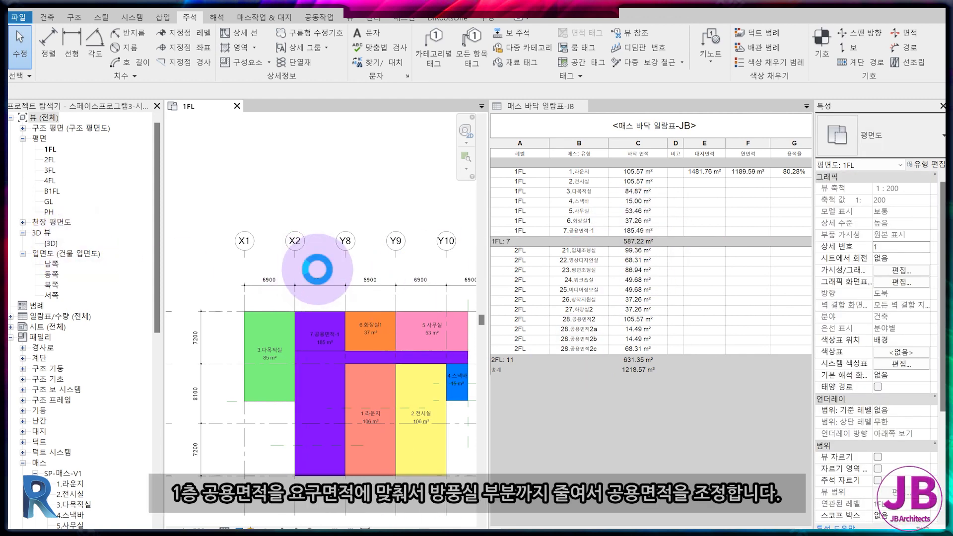
Step: Pull up the lower edge of the 7.공용면적-1 mass, shortening its depth to 12900 mm
middle_drag(317, 270, 273, 213)
click(282, 417)
drag(337, 418, 343, 392)
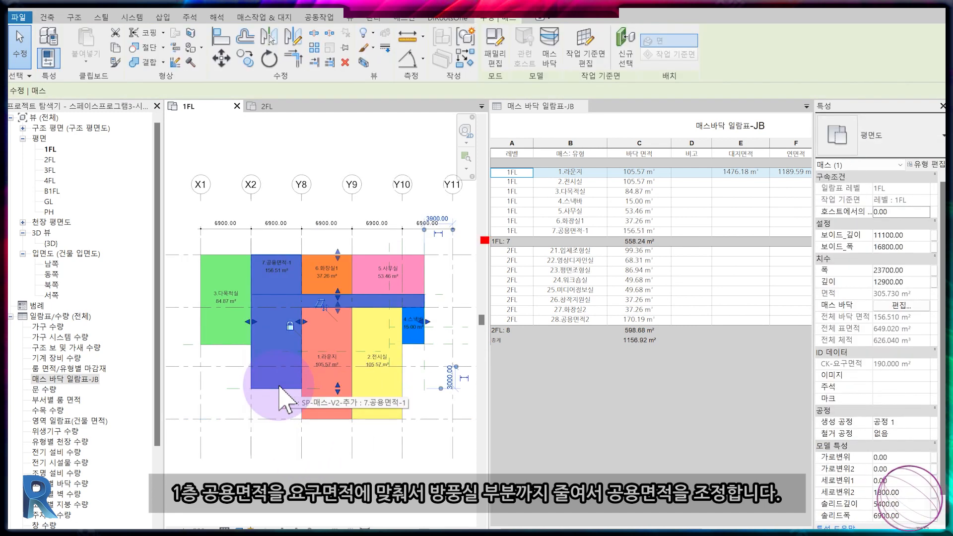
key(Escape)
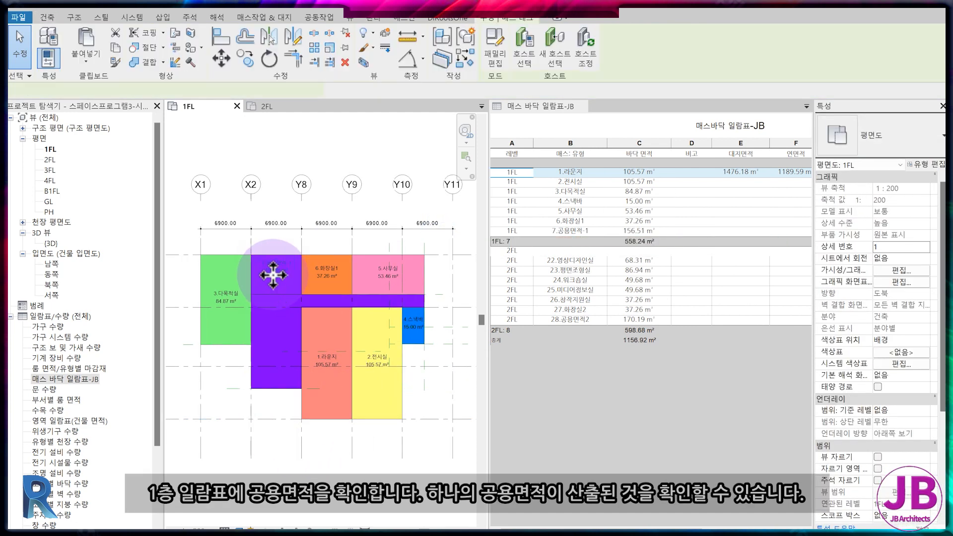
Step: Reposition the 7.공용면적-1 tag within the shortened common-area mass
scroll(270, 272, up, 4)
drag(270, 273, 282, 387)
scroll(388, 344, down, 4)
key(Escape)
middle_drag(393, 378, 337, 366)
scroll(318, 334, down, 1)
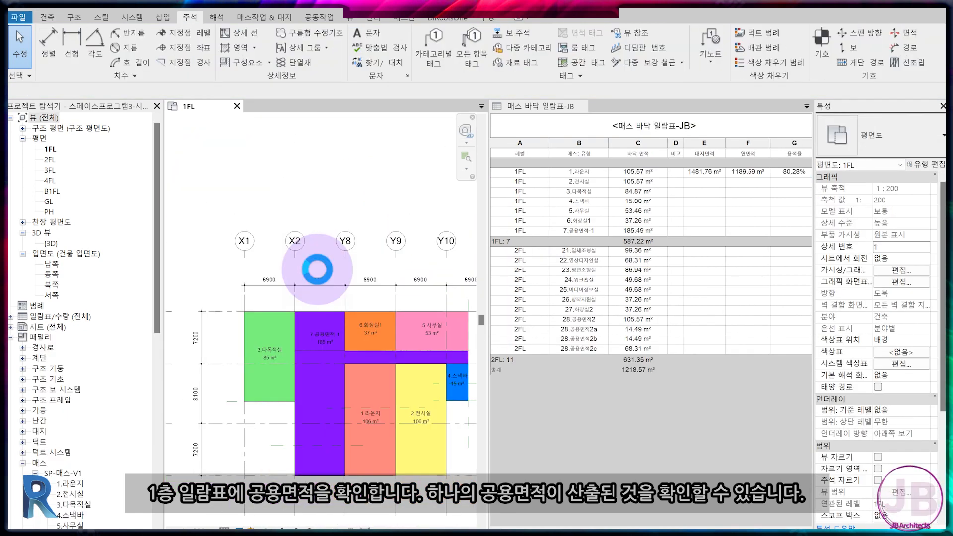
Step: Open the 2FL floor plan and delete the separate existing 28.공용면적2 common-area masses
double_click(50, 159)
click(309, 307)
ctrl+click(377, 415)
key(Delete)
click(402, 381)
key(Delete)
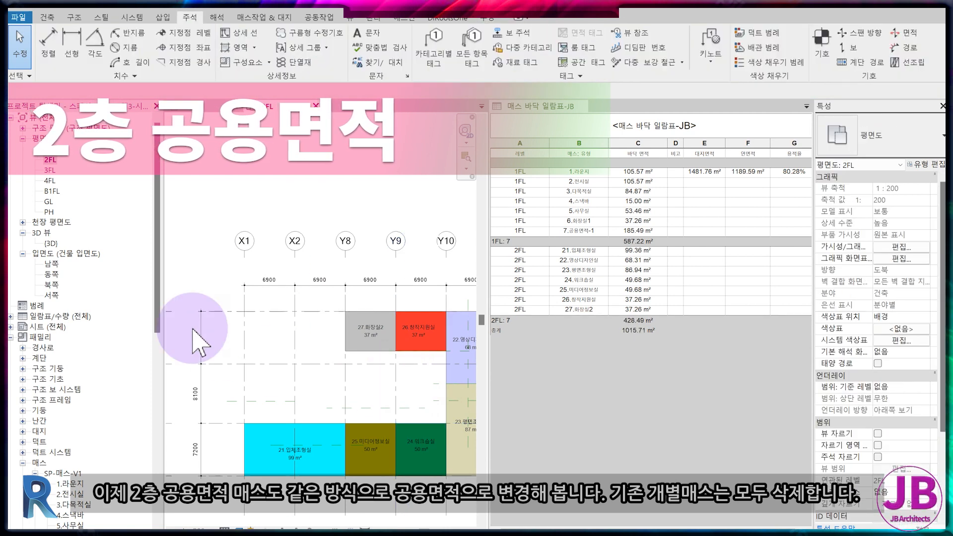
Step: Place the 28.공용면적2 type of the SP-매스-V2-추가 mass family in the 2FL plan, in the empty area near grid X2
scroll(97, 287, down, 7)
click(35, 253)
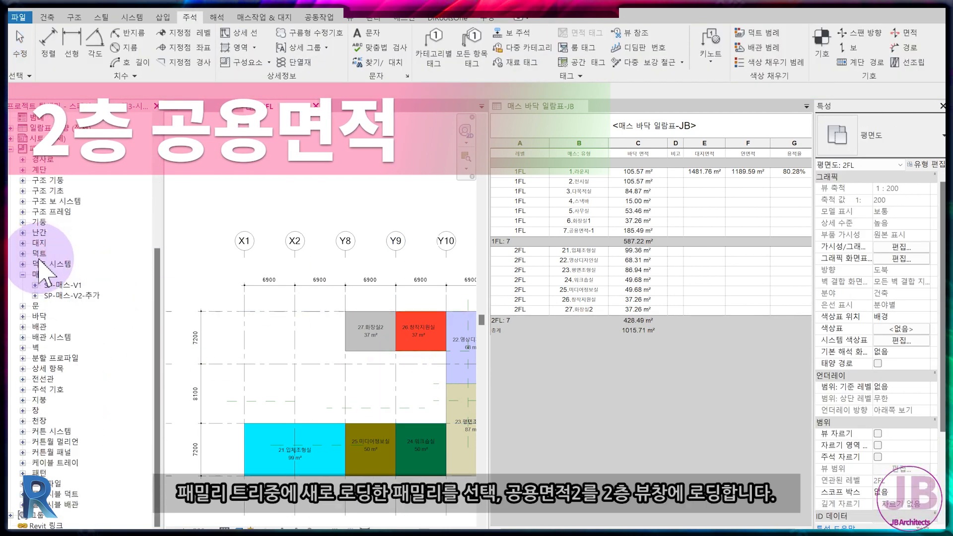
click(34, 296)
click(78, 463)
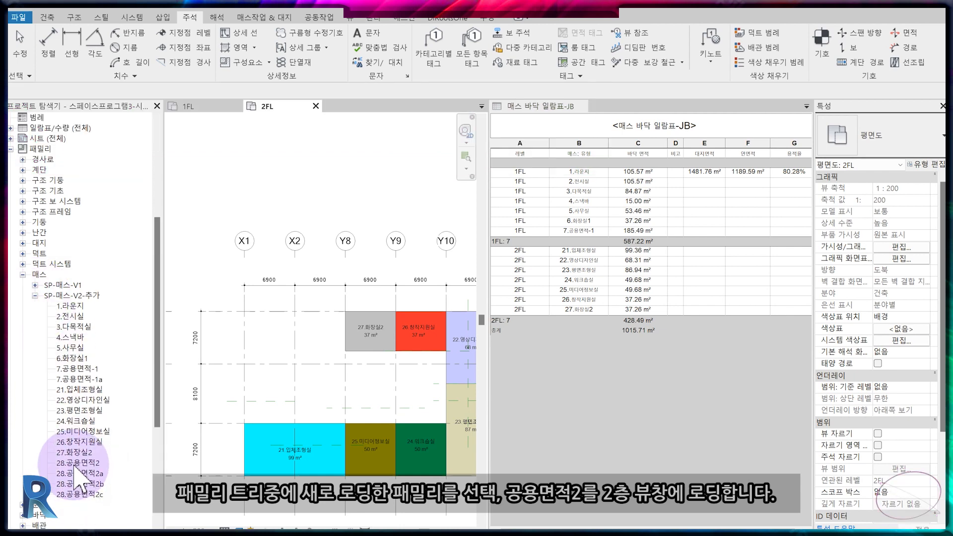
drag(78, 463, 288, 357)
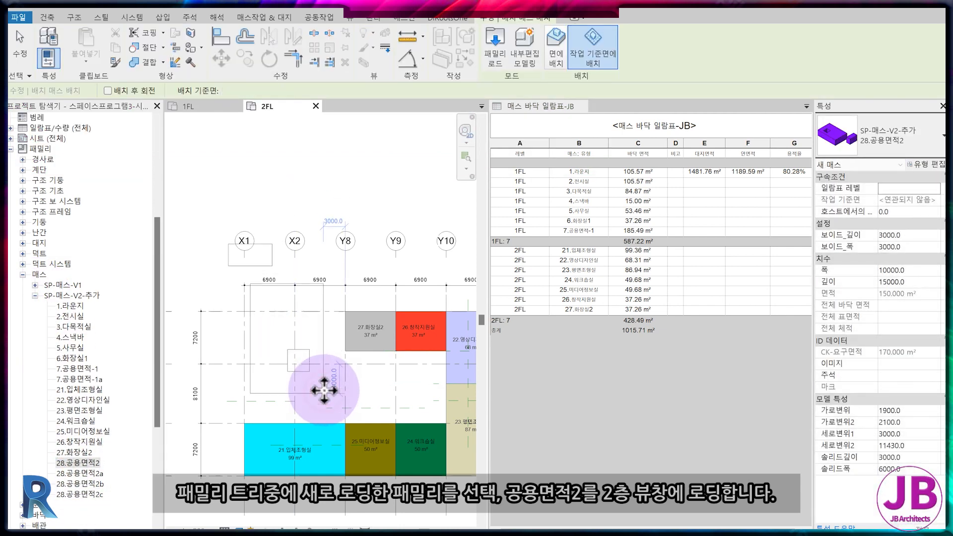
click(324, 392)
middle_drag(330, 357, 304, 323)
scroll(304, 323, up, 1)
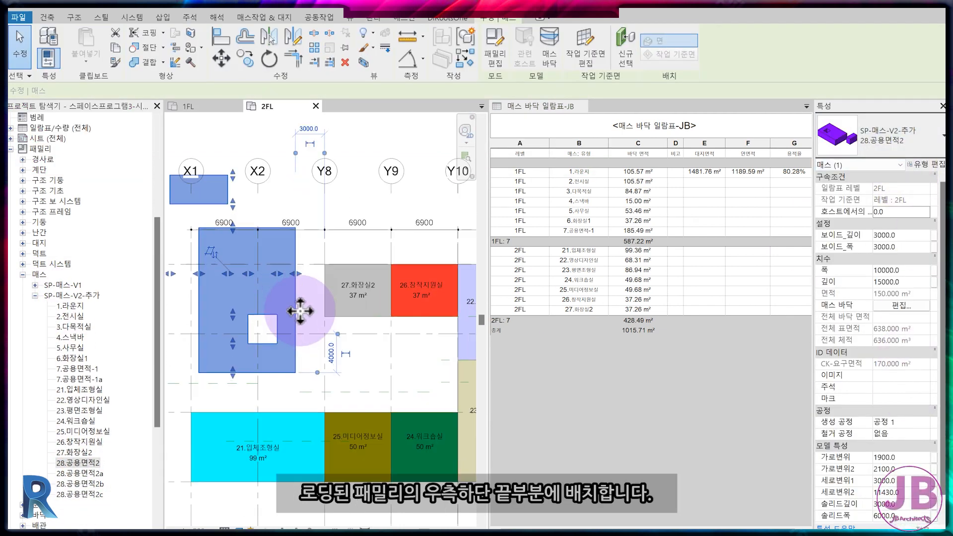
Step: Move the new mass by its lower-right corner to the upper-right corner of 24.워크숍실 at grid Y10
key(m)
key(v)
click(296, 373)
click(457, 413)
Step: Align the new mass's left edge to grid X2 and lock the alignment
click(274, 371)
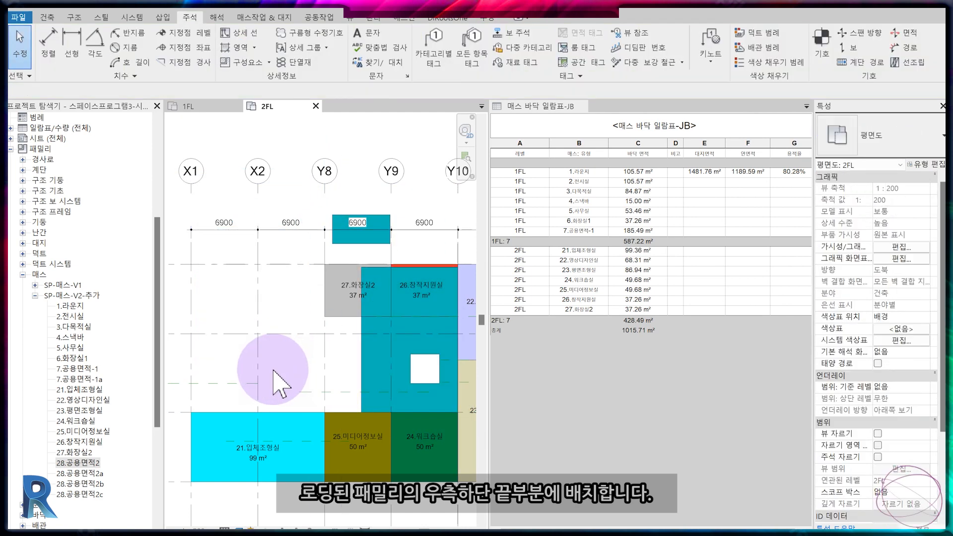
click(362, 363)
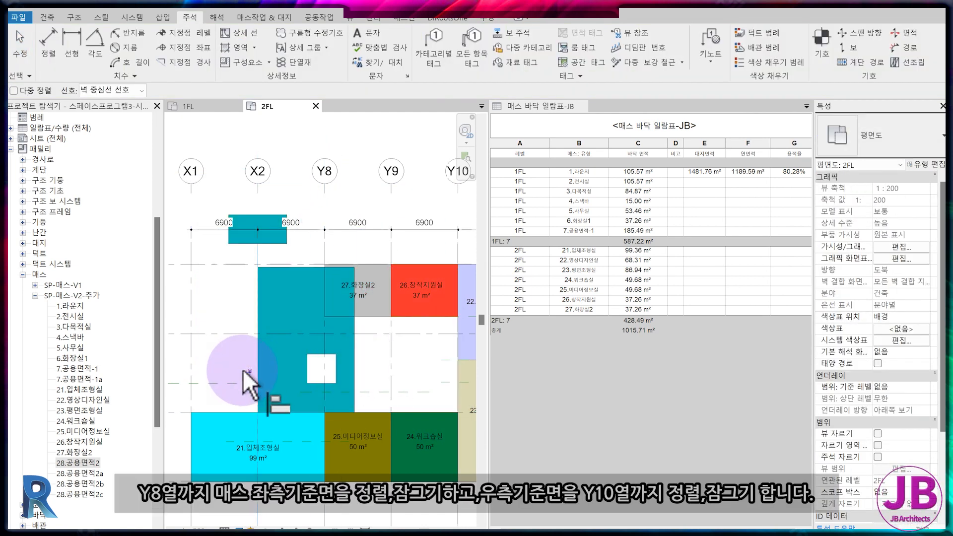
click(355, 374)
click(354, 373)
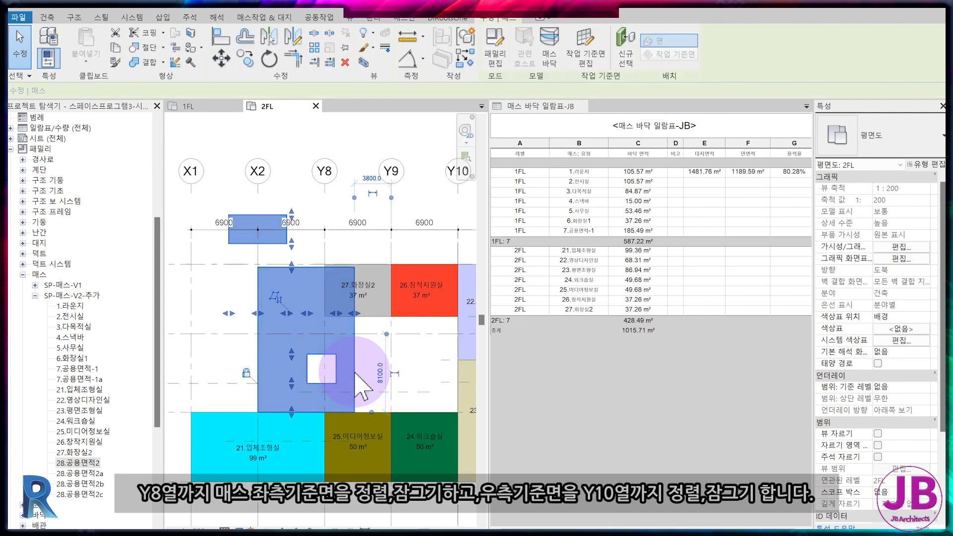
Step: Align the new 28.공용면적2 mass's right edge to grid Y10 and lock the alignment
key(a)
key(l)
click(458, 286)
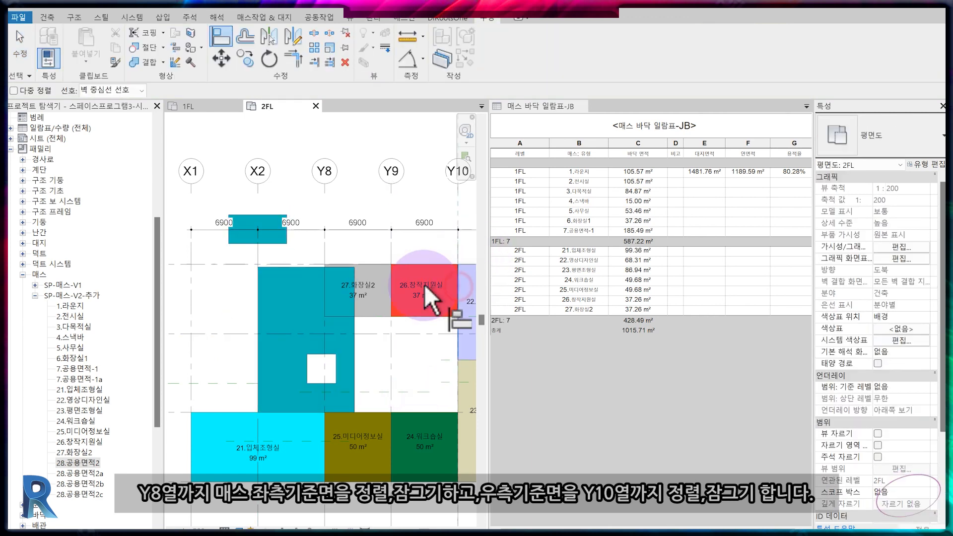
click(352, 280)
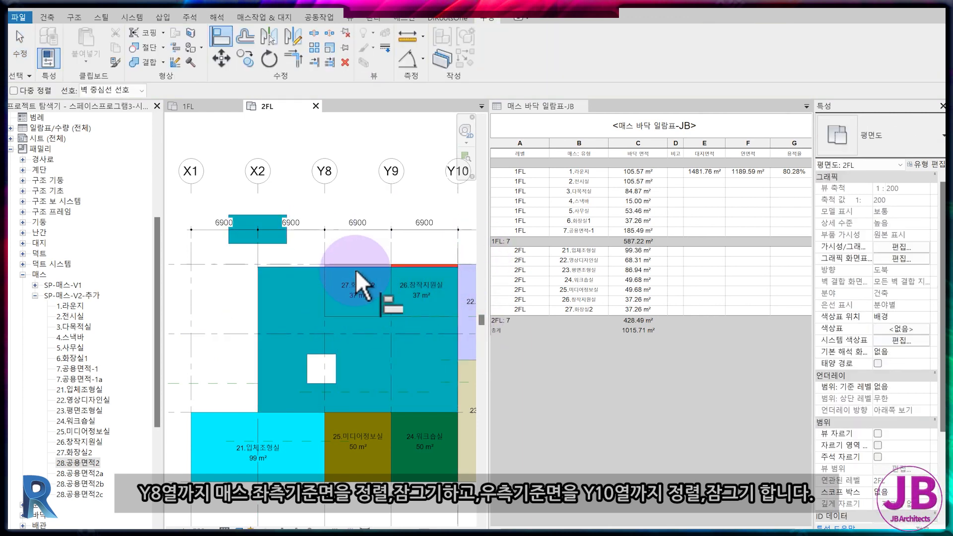
key(Escape)
Step: Reshape the void to span grids Y8 to Y9, 6900 mm wide, and bring the mass's upper edge down to the lower edge of 27.화장실2
middle_drag(380, 379, 354, 331)
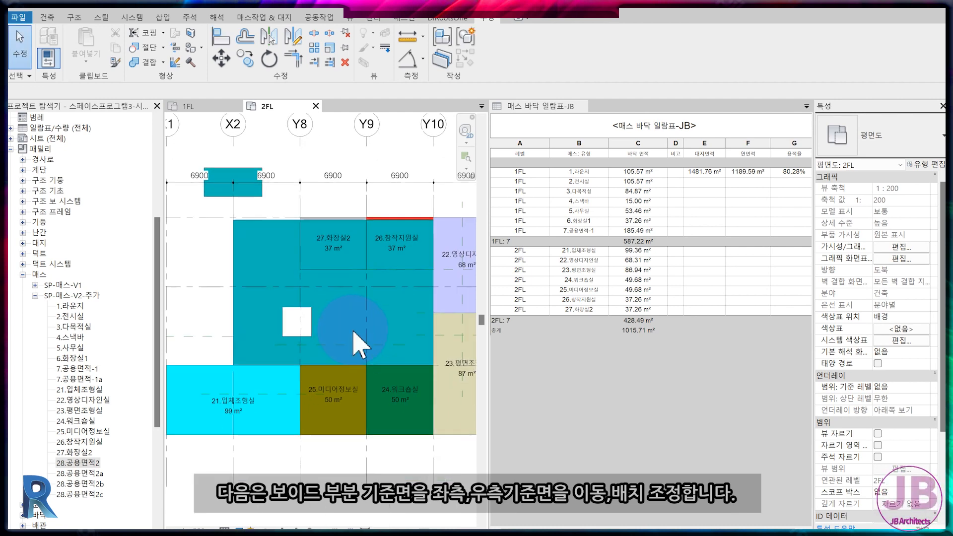
click(311, 319)
drag(335, 267, 367, 266)
drag(282, 267, 324, 272)
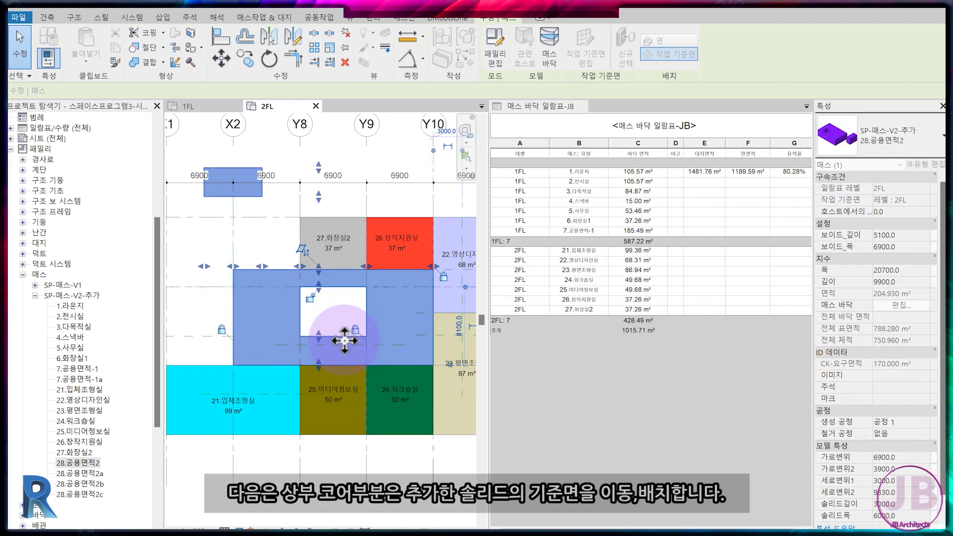
key(Escape)
Step: Reposition the additional solid between grids X2 and Y8, filling the area beside 27.화장실2 down to the main mass, 6900 mm wide and 5400 mm long
middle_drag(327, 356, 411, 403)
scroll(326, 216, up, 1)
click(306, 234)
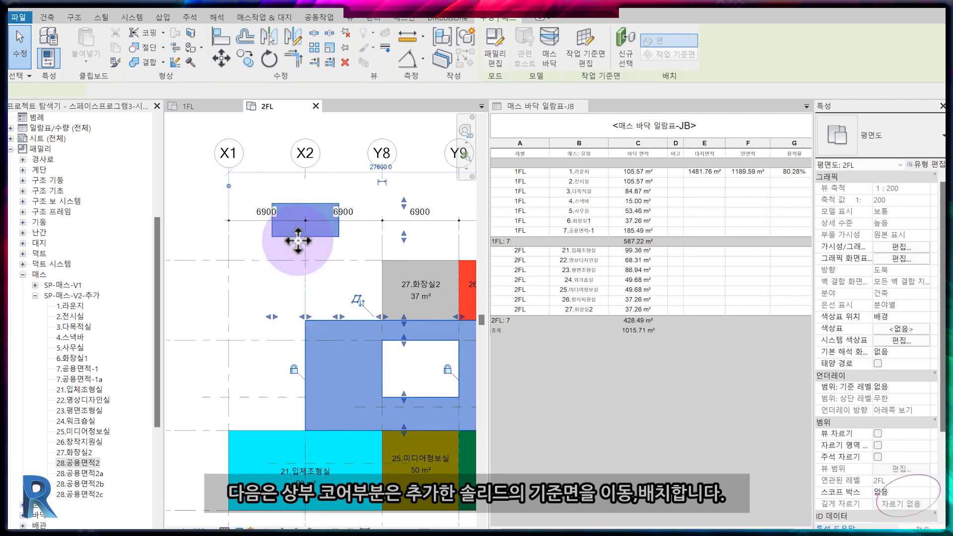
middle_drag(320, 268, 275, 255)
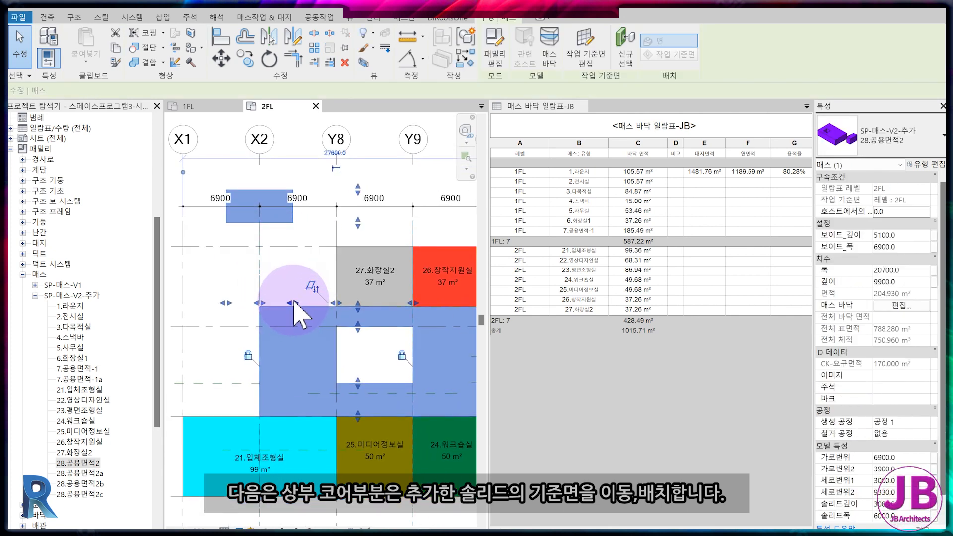
drag(339, 300, 264, 296)
drag(374, 226, 377, 306)
drag(374, 188, 370, 247)
key(Escape)
Step: Turn off the 솔리드1 parameter in the 28.공용면적2 type properties
scroll(342, 310, down, 2)
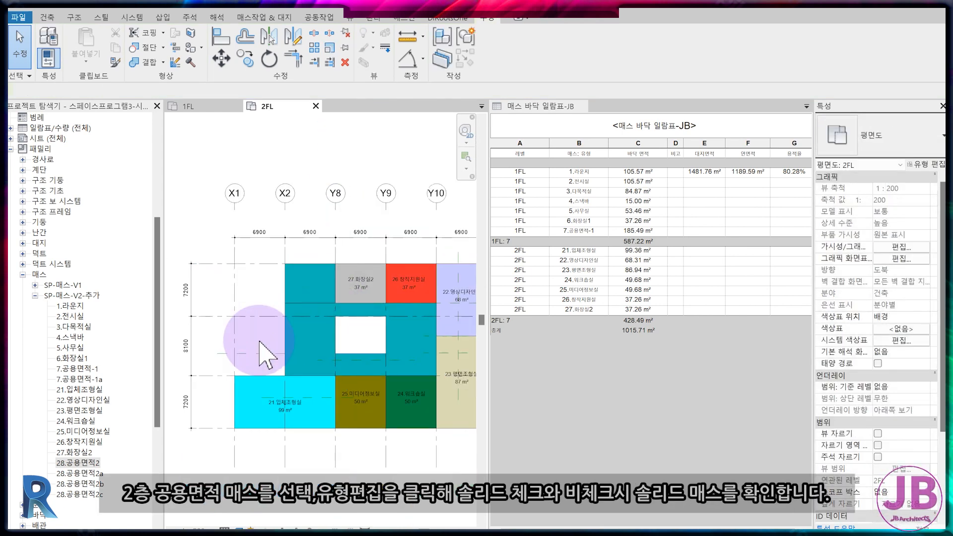
click(322, 276)
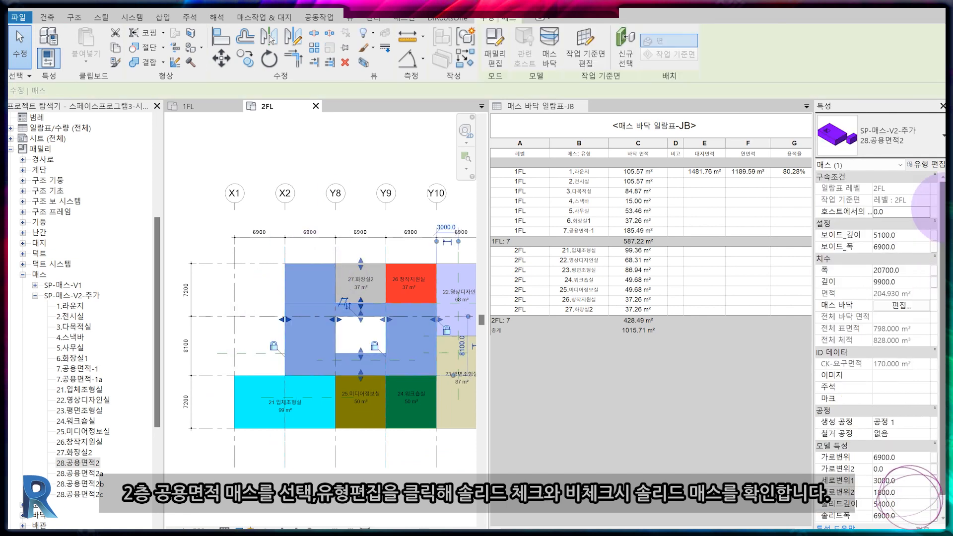
click(927, 164)
click(191, 441)
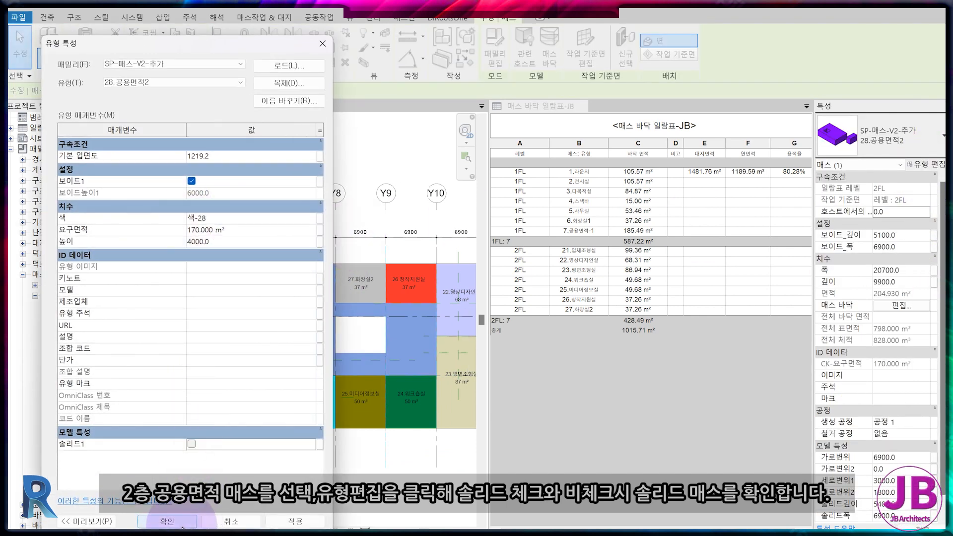
click(184, 519)
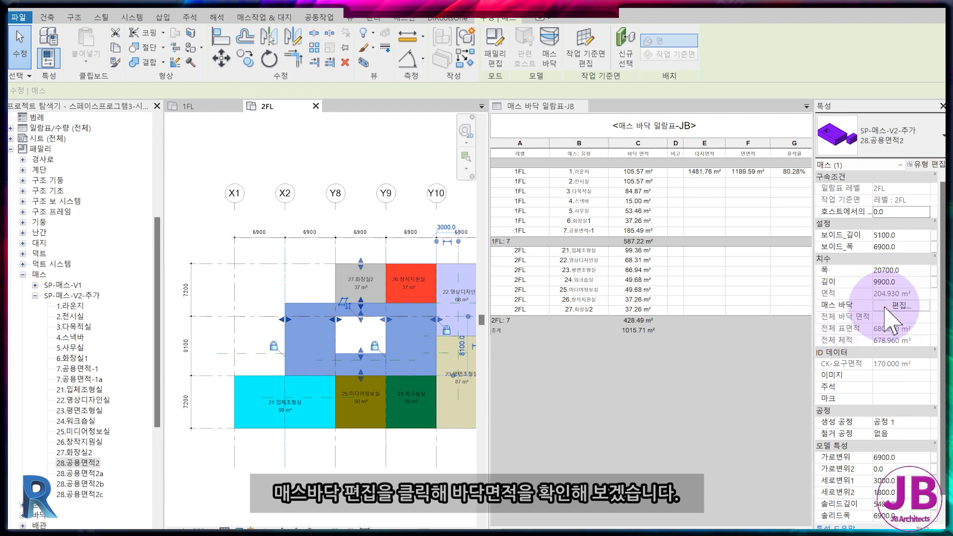
Step: Create a mass floor at level 2FL for the 28.공용면적2 mass
click(547, 44)
click(399, 215)
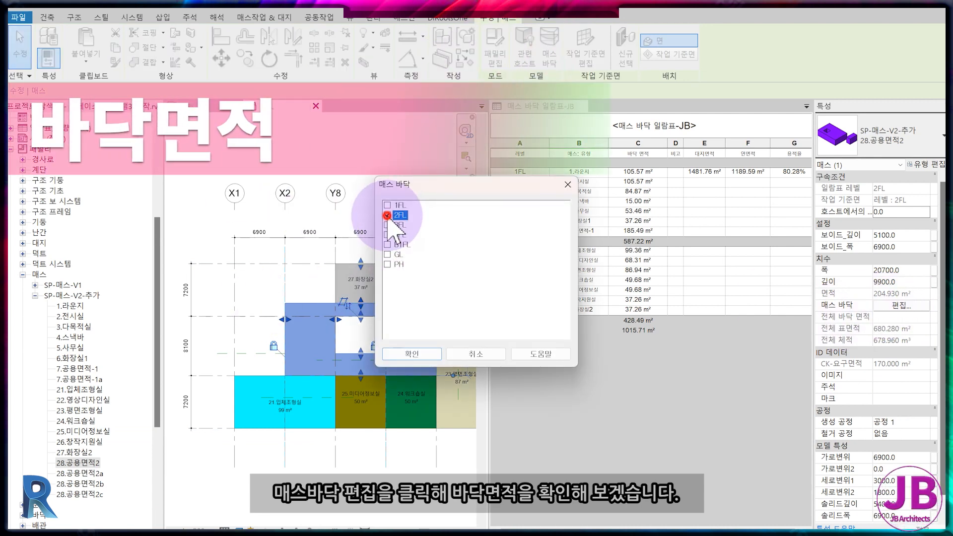
click(402, 354)
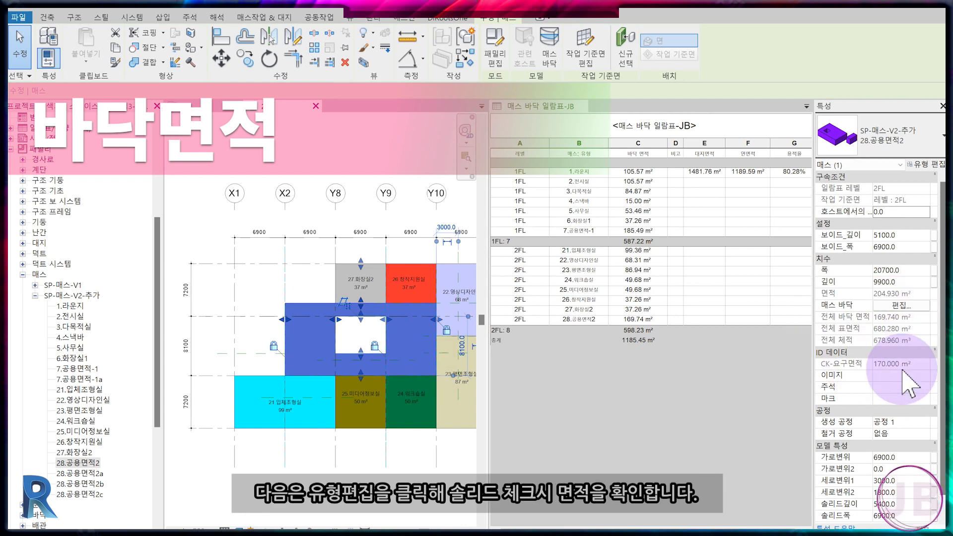
Step: Turn the 솔리드1 parameter back on in the 28.공용면적2 type properties
click(923, 164)
click(192, 444)
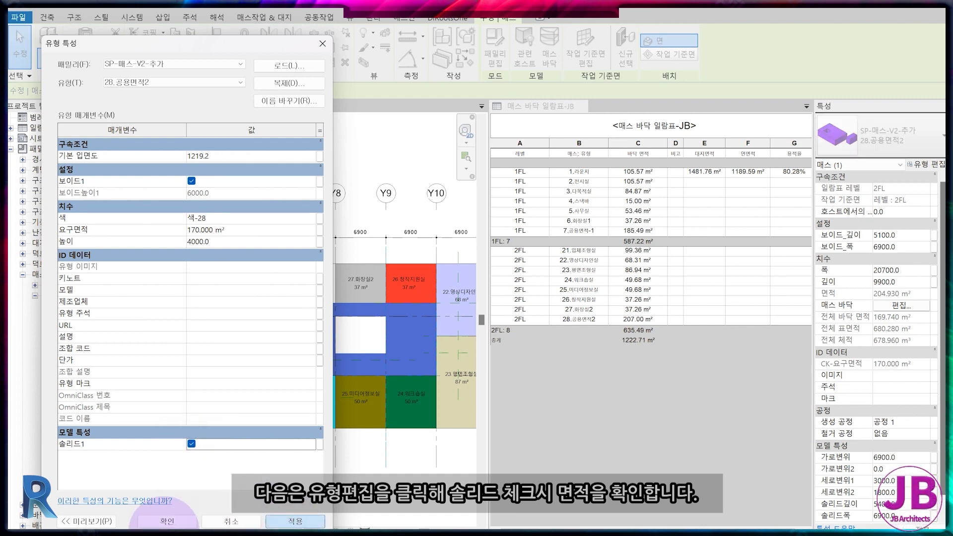
click(164, 521)
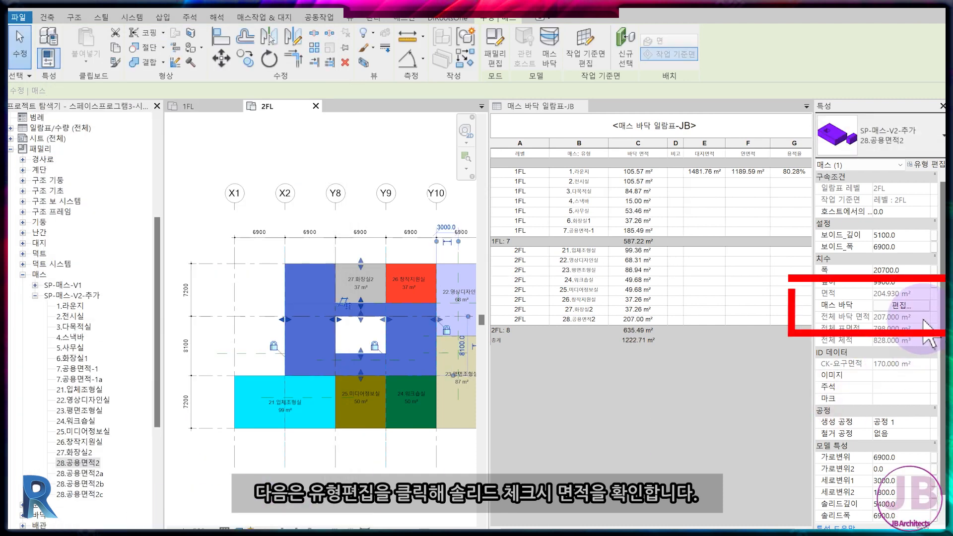
Step: Stretch the void's right edge past grid Y9 toward grid Y10
scroll(398, 369, up, 2)
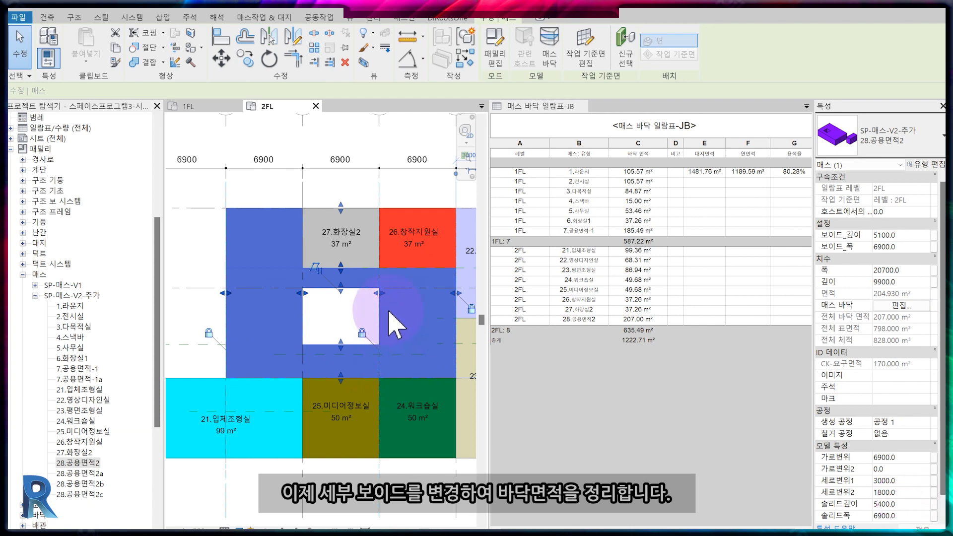
drag(421, 302, 421, 304)
click(391, 328)
Step: Draw a vertical reference plane between grids Y9 and Y10, from above 26.창작지원실 down to the upper edge of 24.워크숍실
scroll(390, 331, up, 1)
middle_drag(391, 331, 269, 326)
click(907, 49)
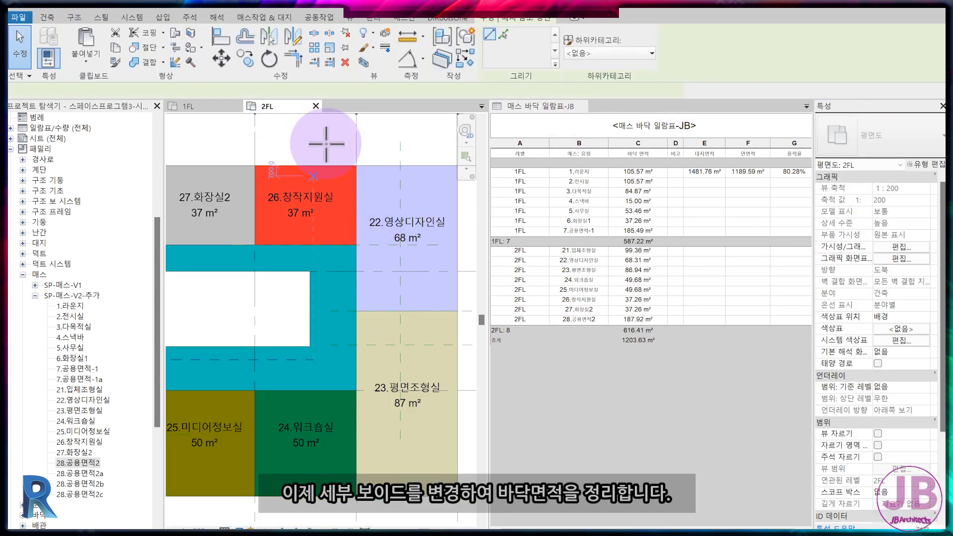
click(314, 140)
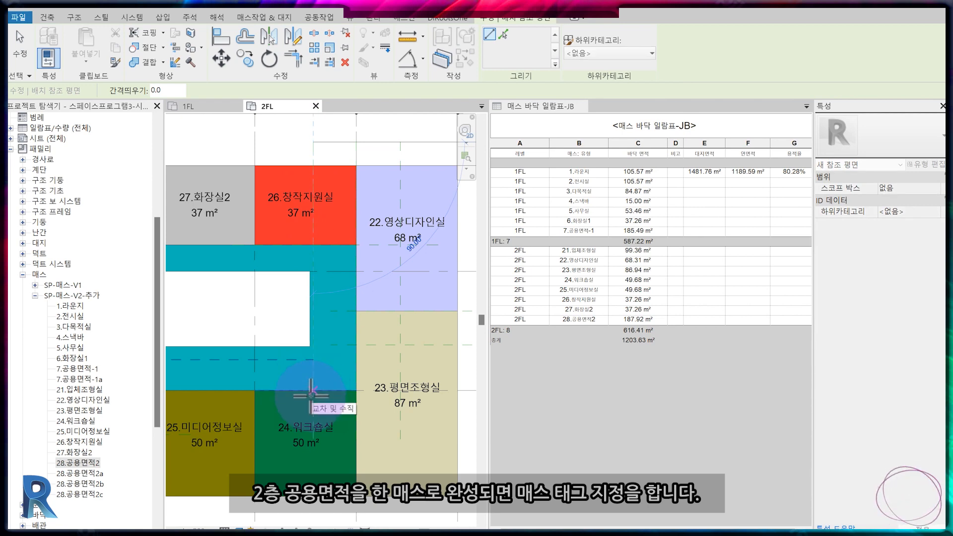
click(311, 396)
key(Escape)
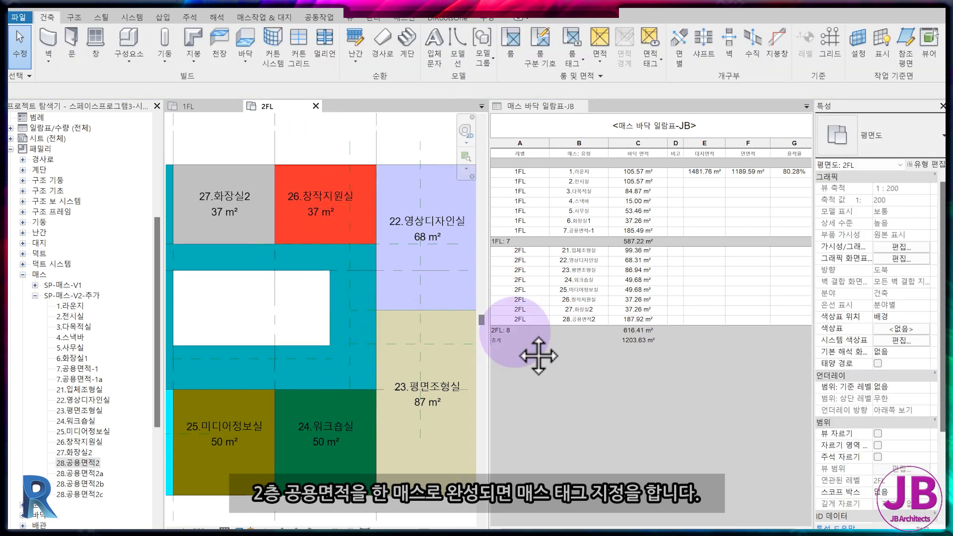
Step: Extend the void's right edge to the new reference plane, making the void 12000 mm wide
middle_drag(311, 322, 368, 308)
click(370, 298)
click(308, 271)
scroll(308, 270, down, 2)
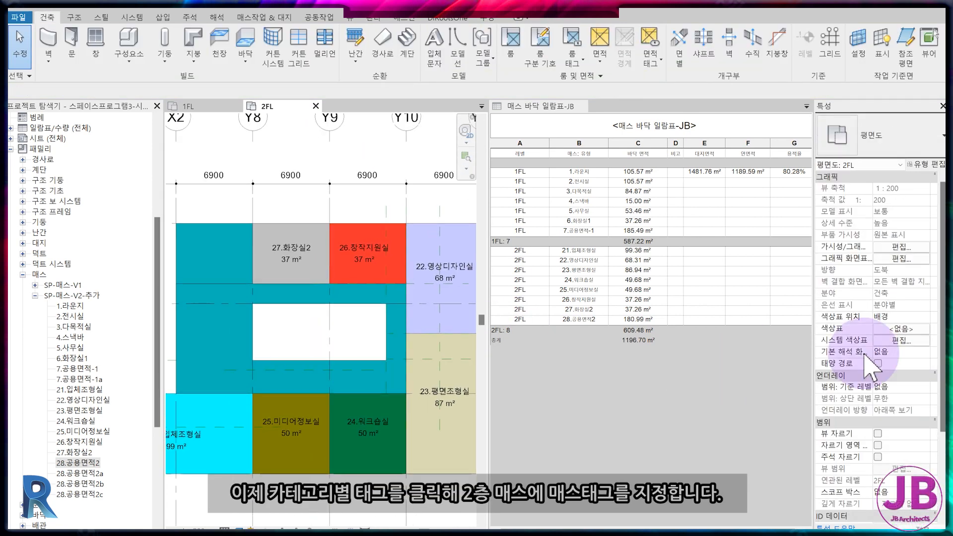
Step: Tag the 28.공용면적2 mass by category with a mass tag
scroll(273, 297, up, 2)
click(190, 19)
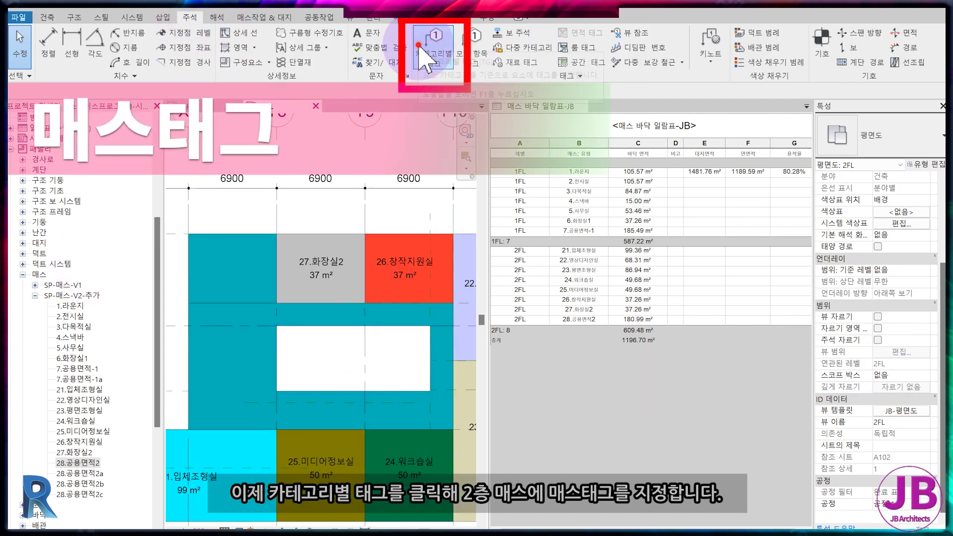
click(418, 46)
click(238, 281)
middle_drag(239, 281, 298, 286)
key(Escape)
Step: Move the 28.공용면적2 tag, without a leader, into the upper solid area beside 27.화장실2
click(217, 343)
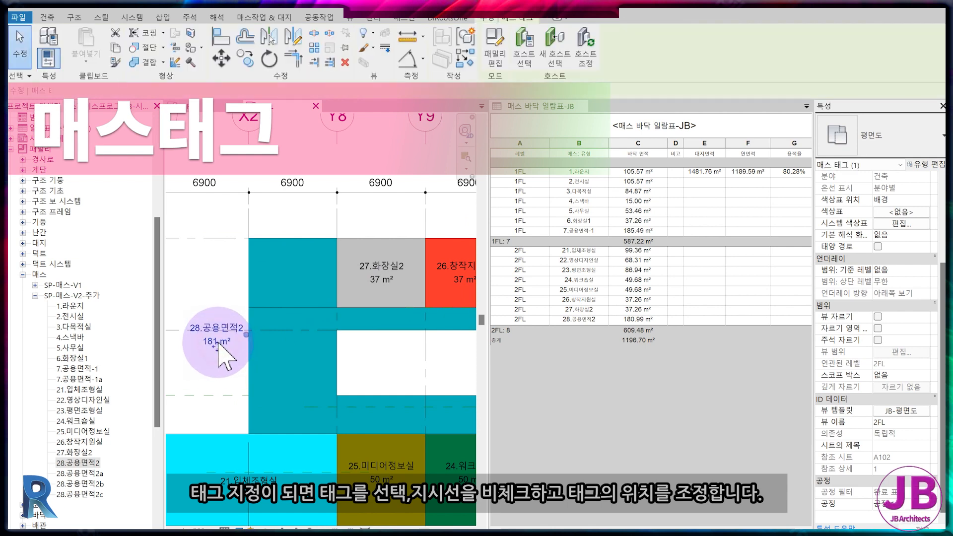
drag(295, 293, 297, 292)
middle_drag(298, 292, 278, 303)
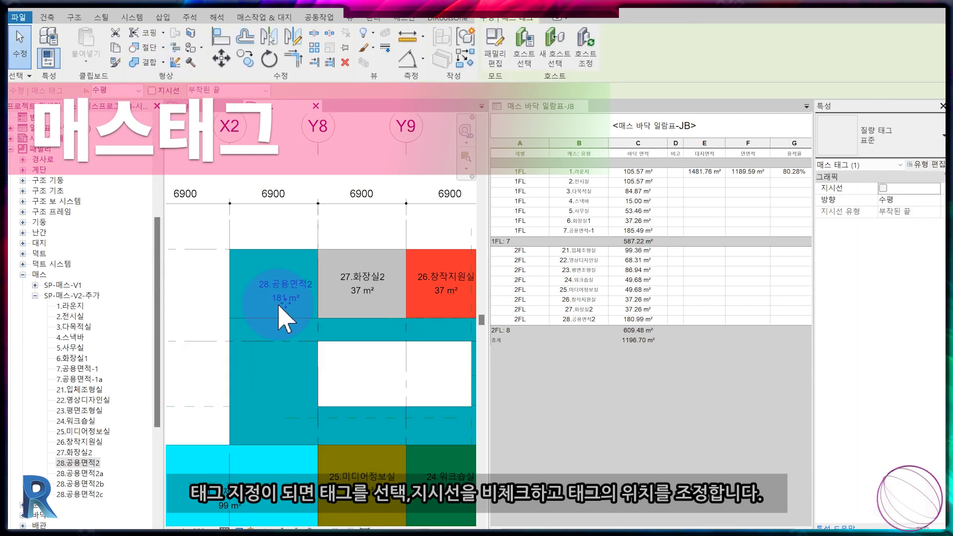
key(Escape)
Step: Stretch the void's lower edge downward above 25.미디어정보실 to give a void depth of 6000 mm
click(281, 249)
middle_drag(375, 422, 325, 271)
scroll(316, 268, up, 3)
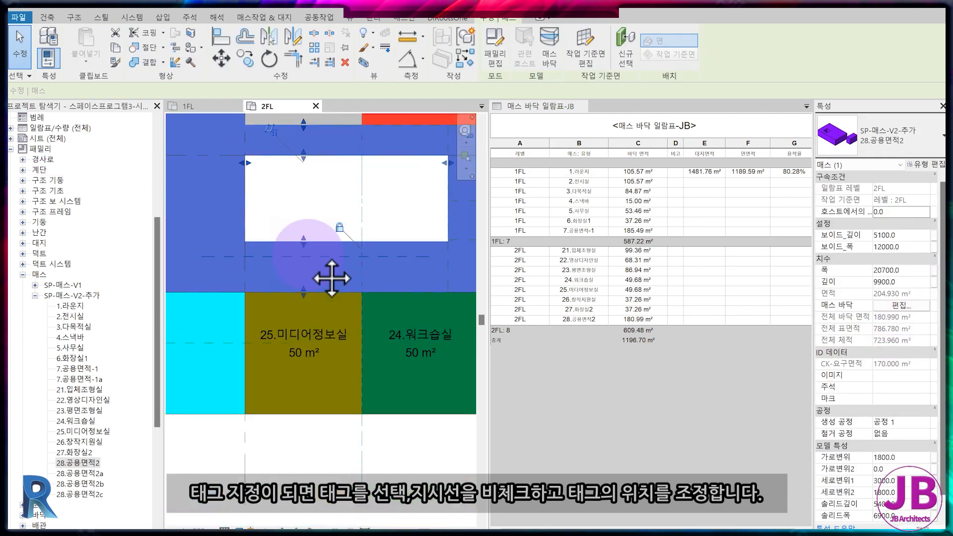
drag(308, 238, 308, 264)
scroll(297, 277, down, 2)
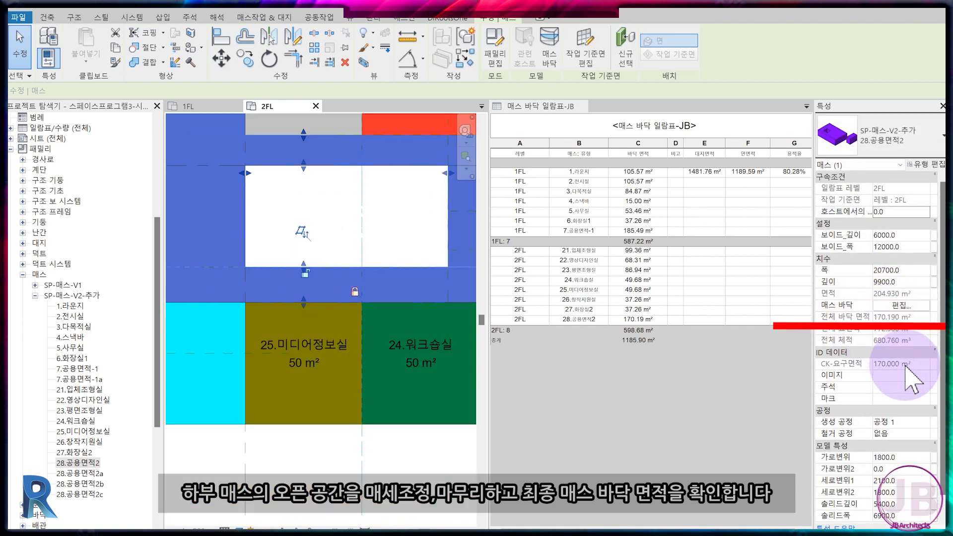
key(Escape)
scroll(313, 289, down, 2)
middle_drag(328, 285, 332, 329)
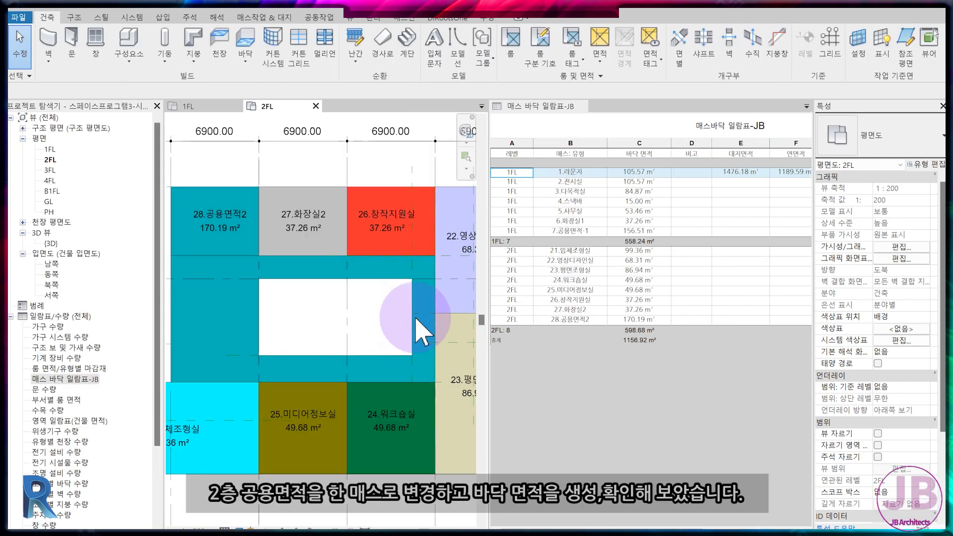
Step: Reduce the 28.공용면적2 mass's void to span only grids Y8 to Y9, 6900 mm wide
click(416, 322)
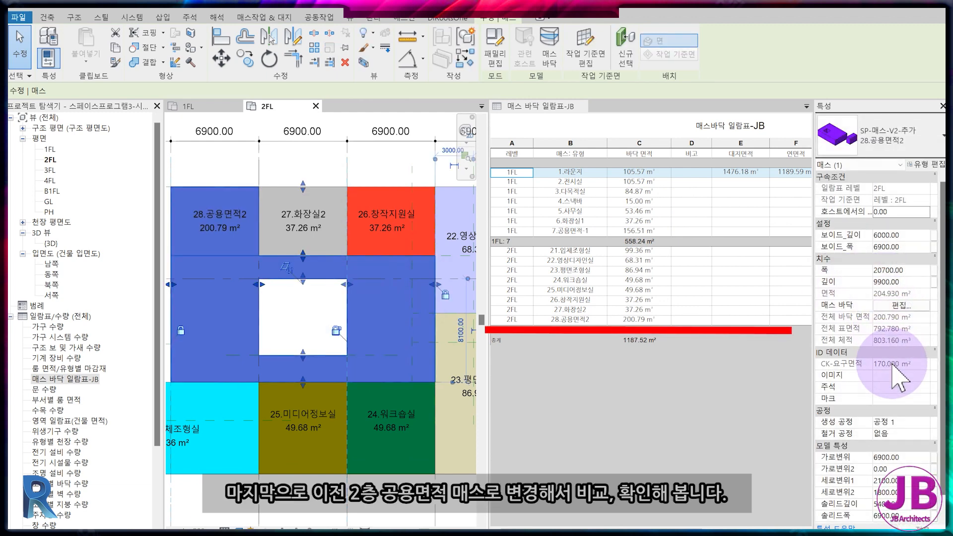
key(Escape)
scroll(413, 380, down, 3)
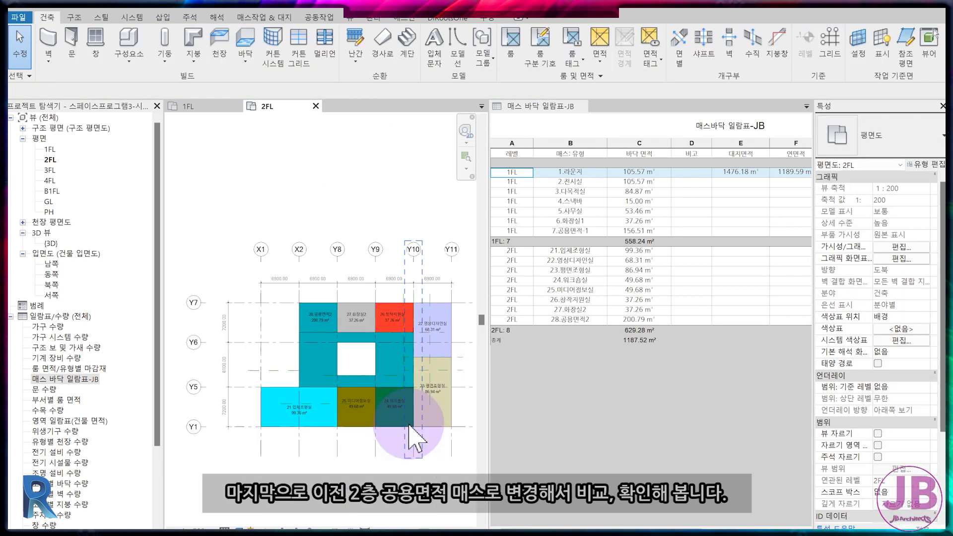